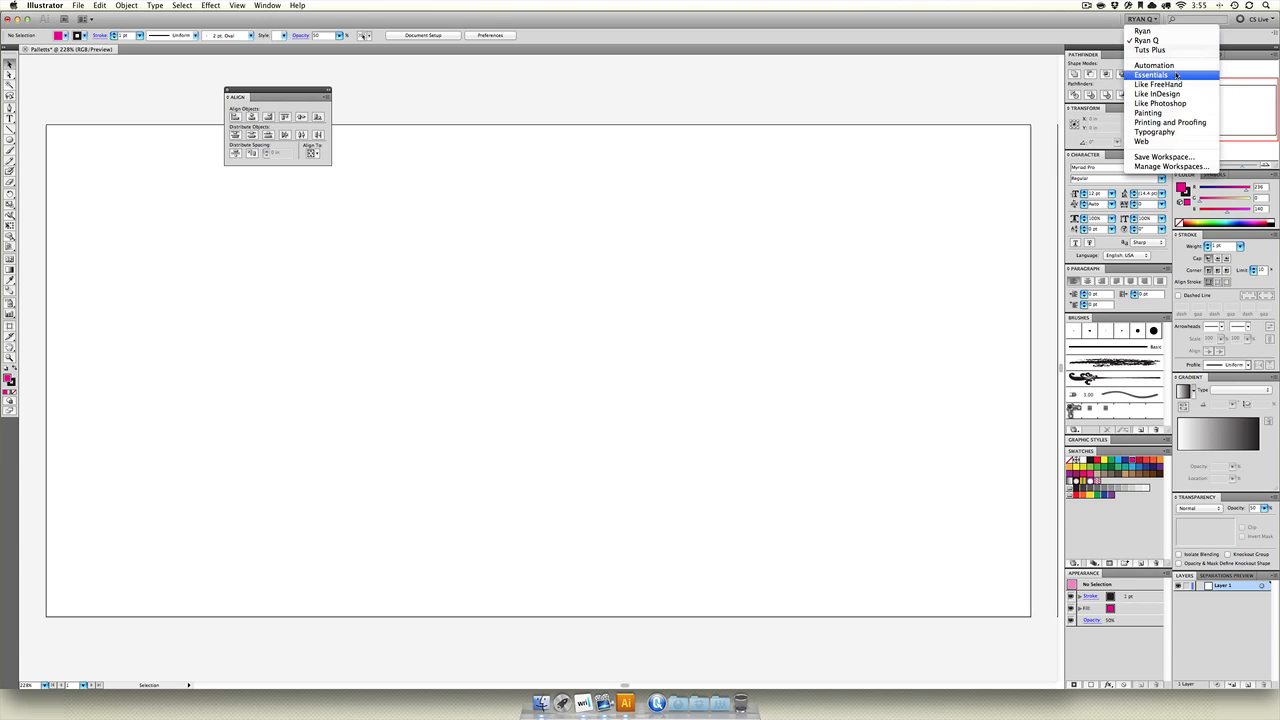
Switch to the Essentials workspace and return to the saved custom workspace.
click(1150, 74)
click(1138, 19)
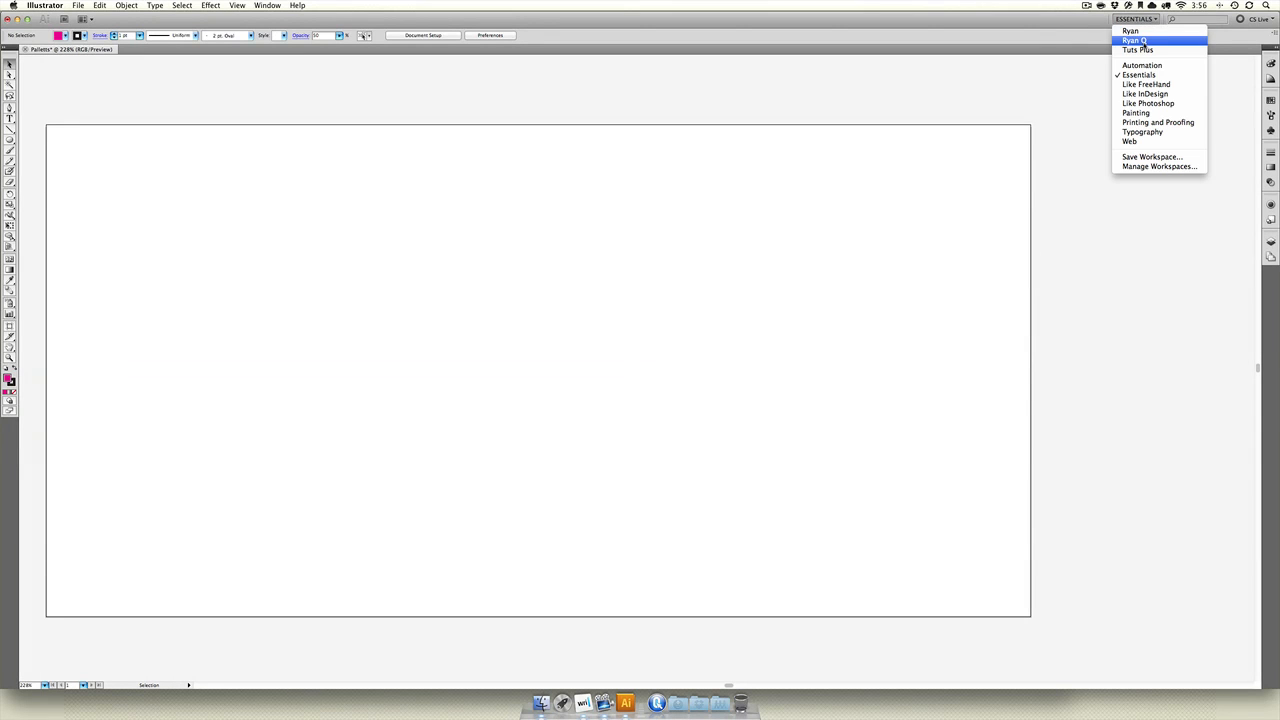
click(1134, 40)
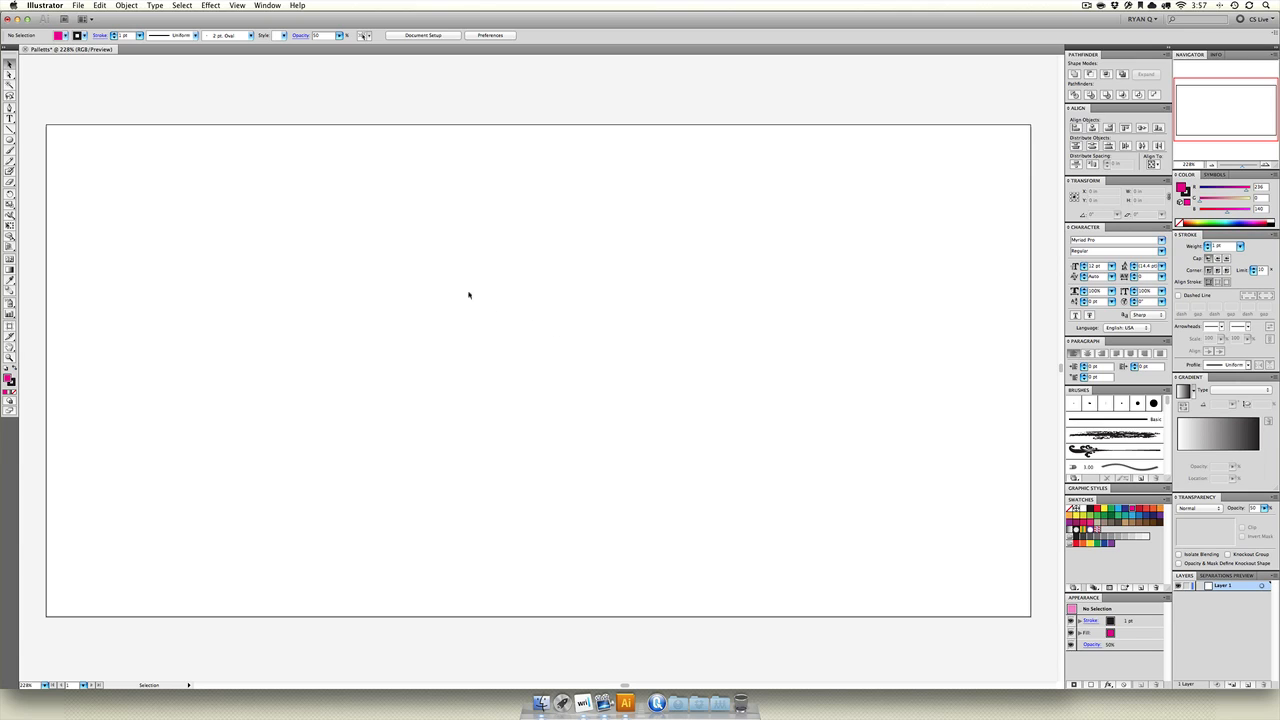
Draw two squares side by side on the artboard, about 2.32 in and 2.38 in wide.
click(9, 140)
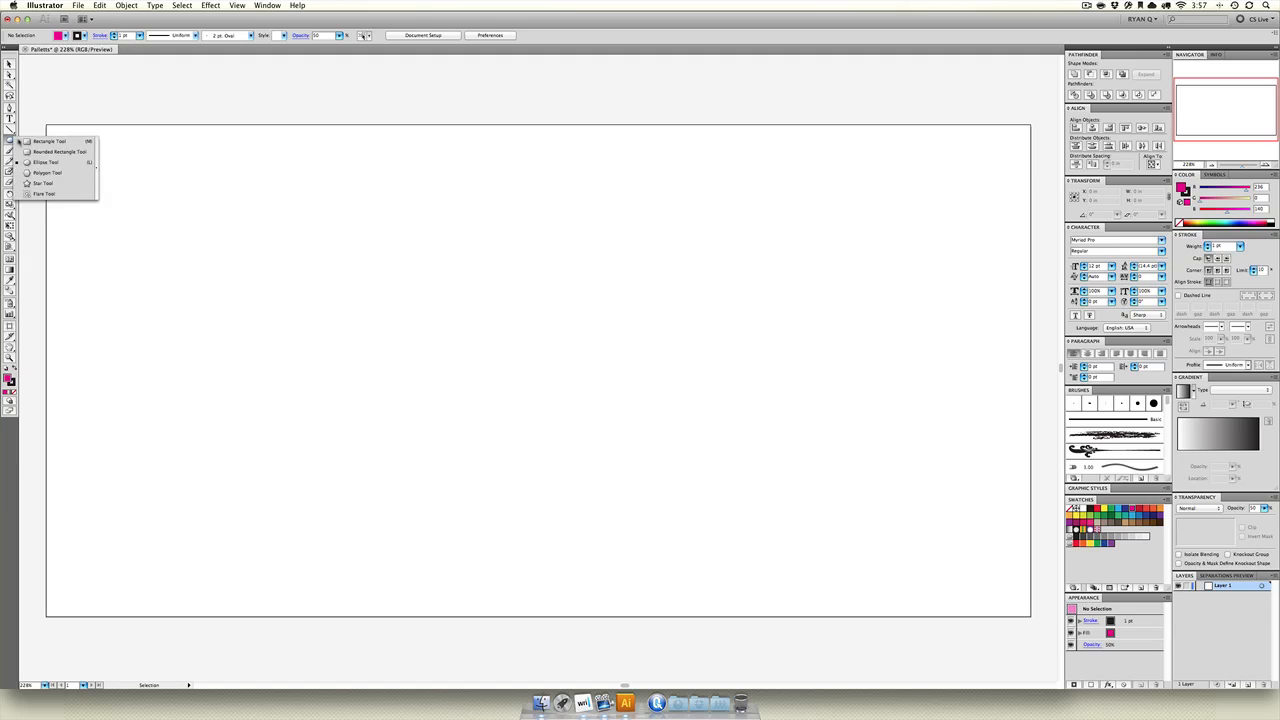
click(48, 141)
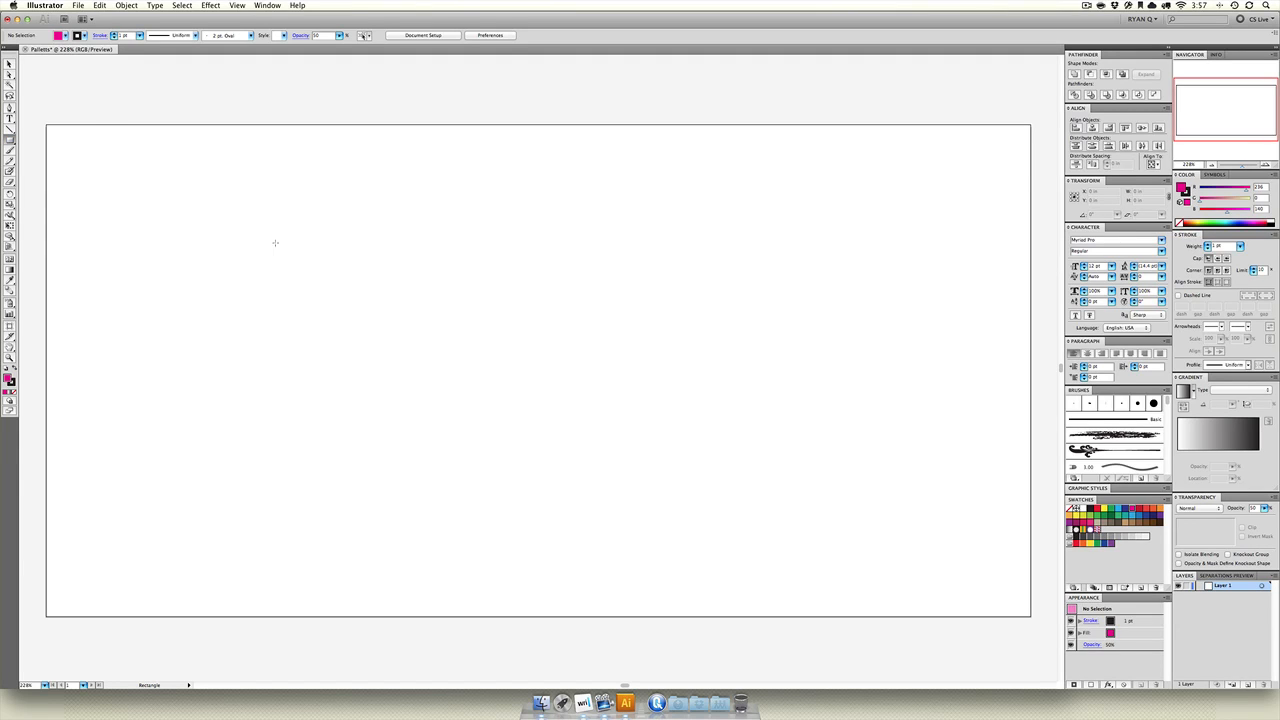
drag(275, 221, 465, 411)
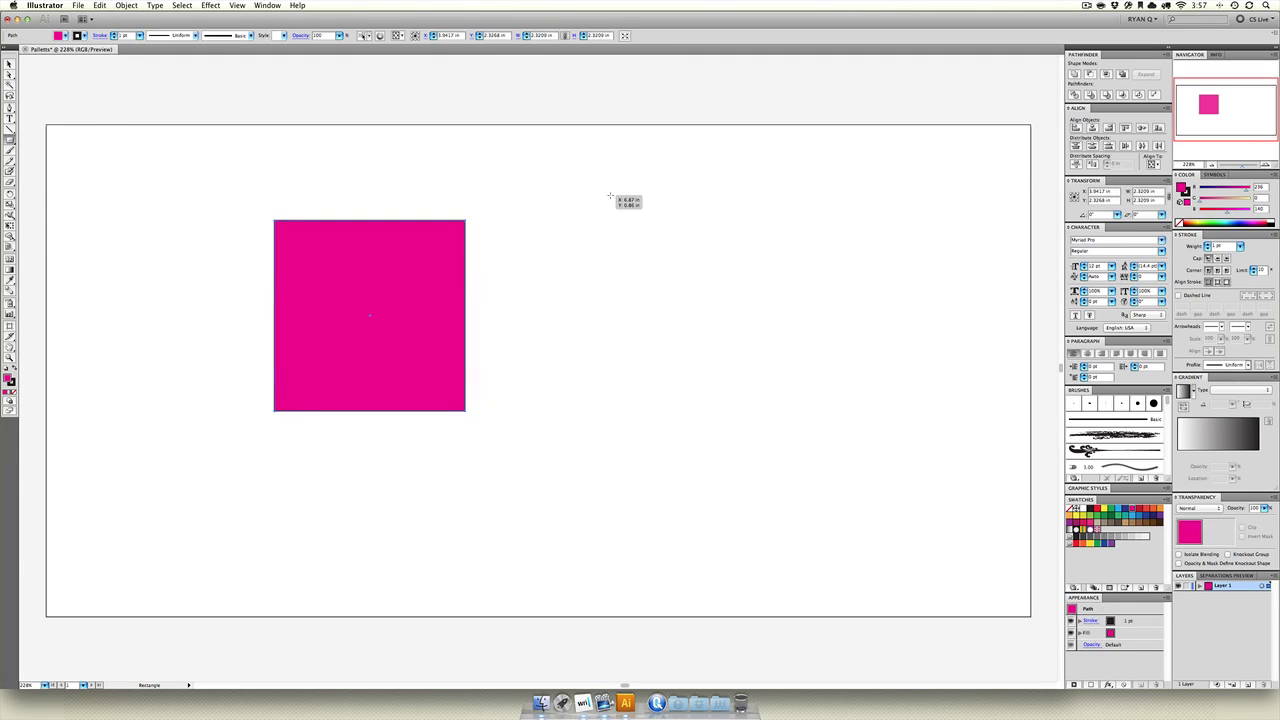
drag(601, 216, 797, 411)
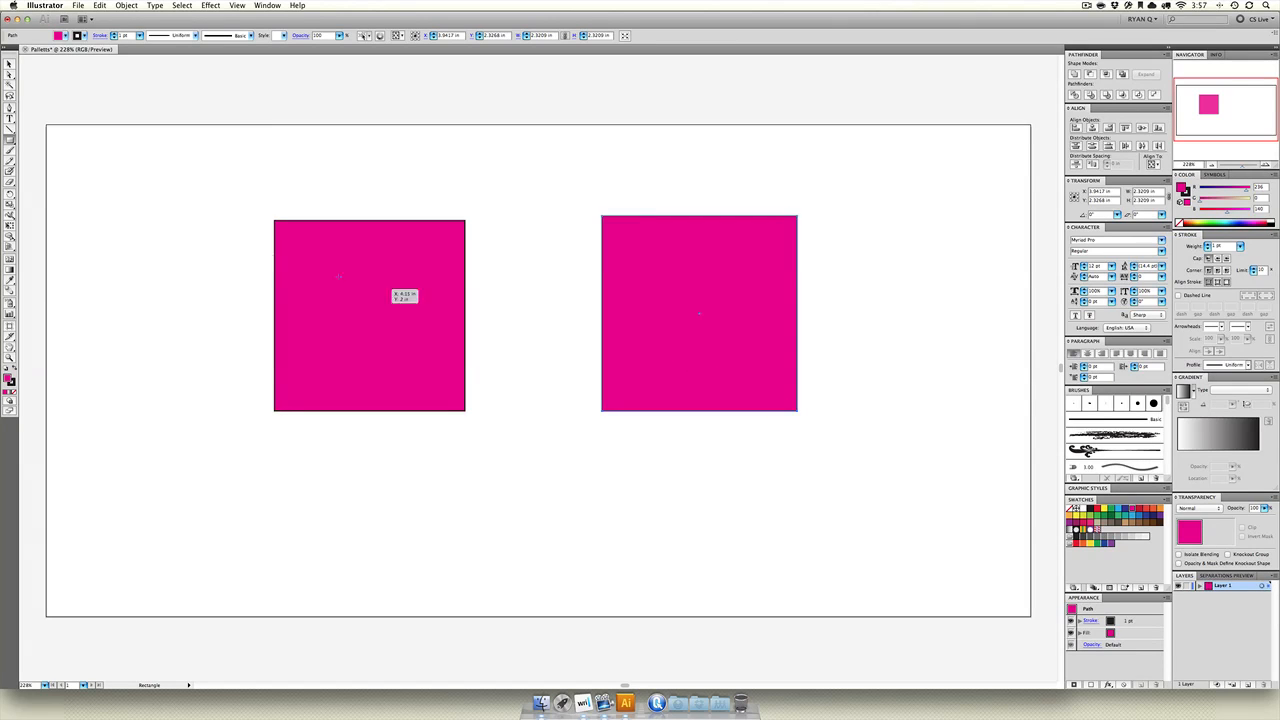
Draw a circle on each outer side of the two squares, about 1.25 in and 1.41 in wide.
drag(10, 140, 50, 160)
drag(108, 313, 211, 416)
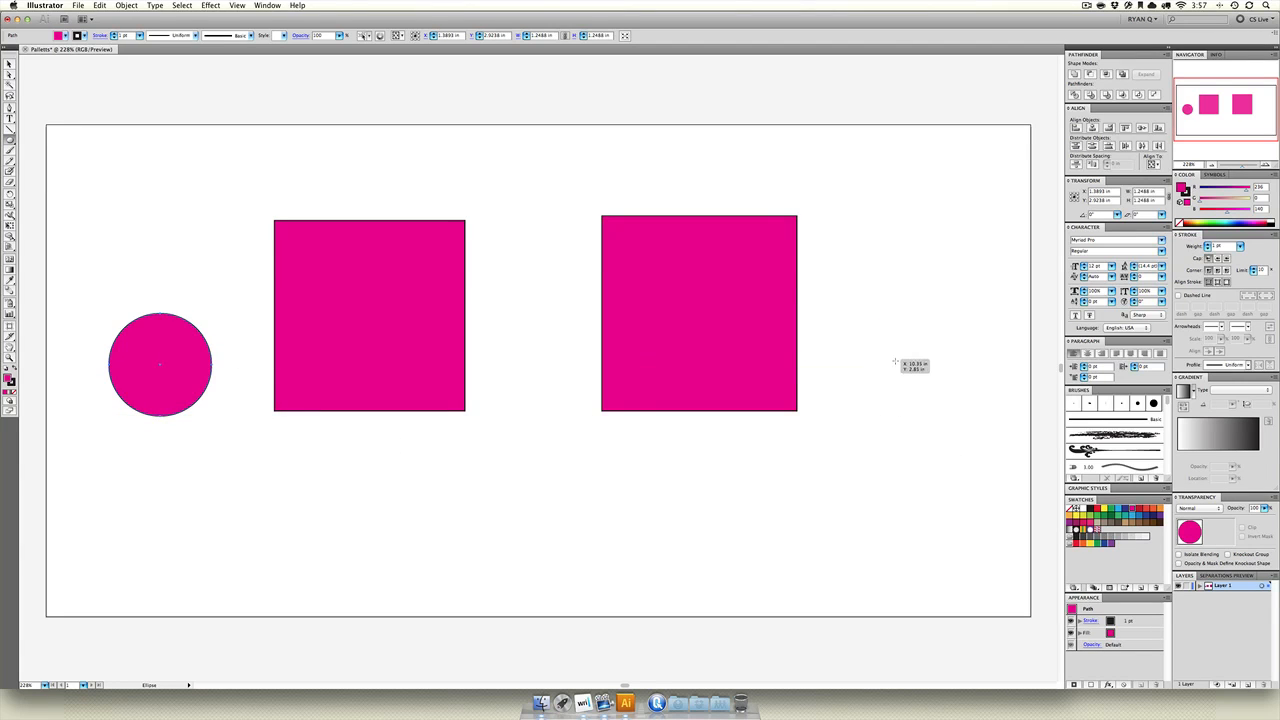
drag(895, 370, 977, 486)
Fill the smaller circle green, the first square red, the second square blue and the larger circle black.
click(6, 65)
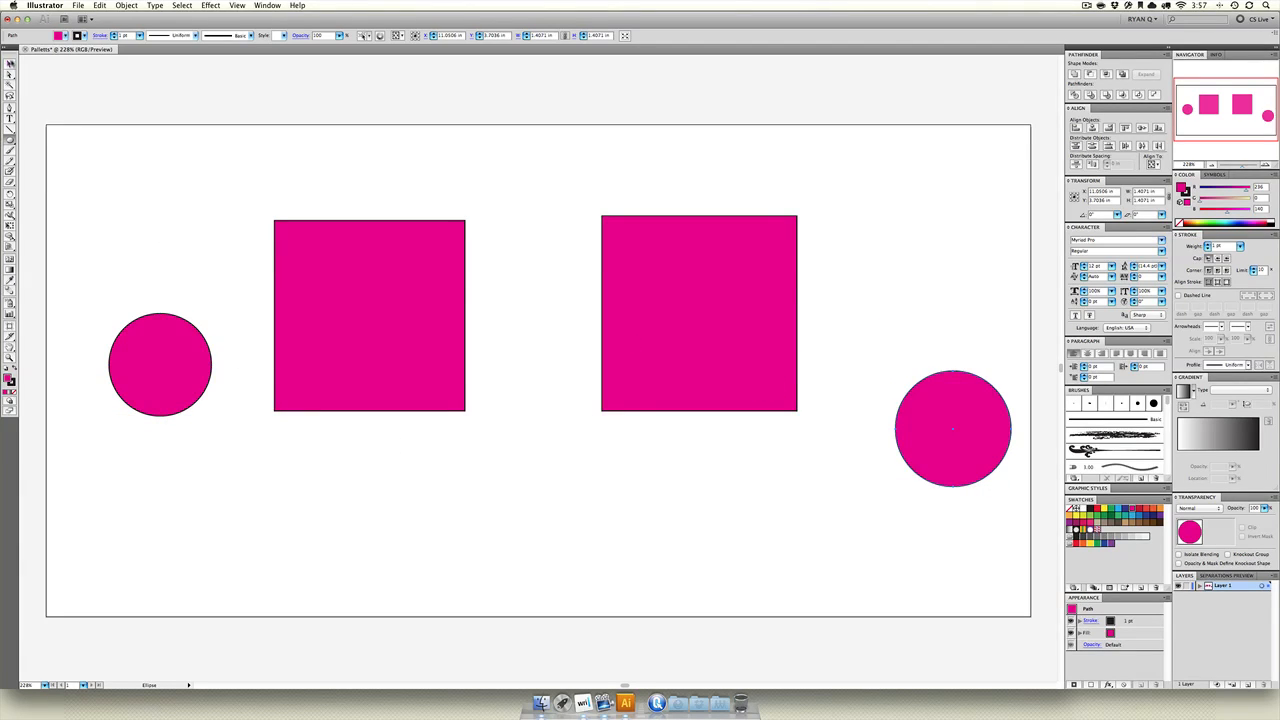
click(192, 353)
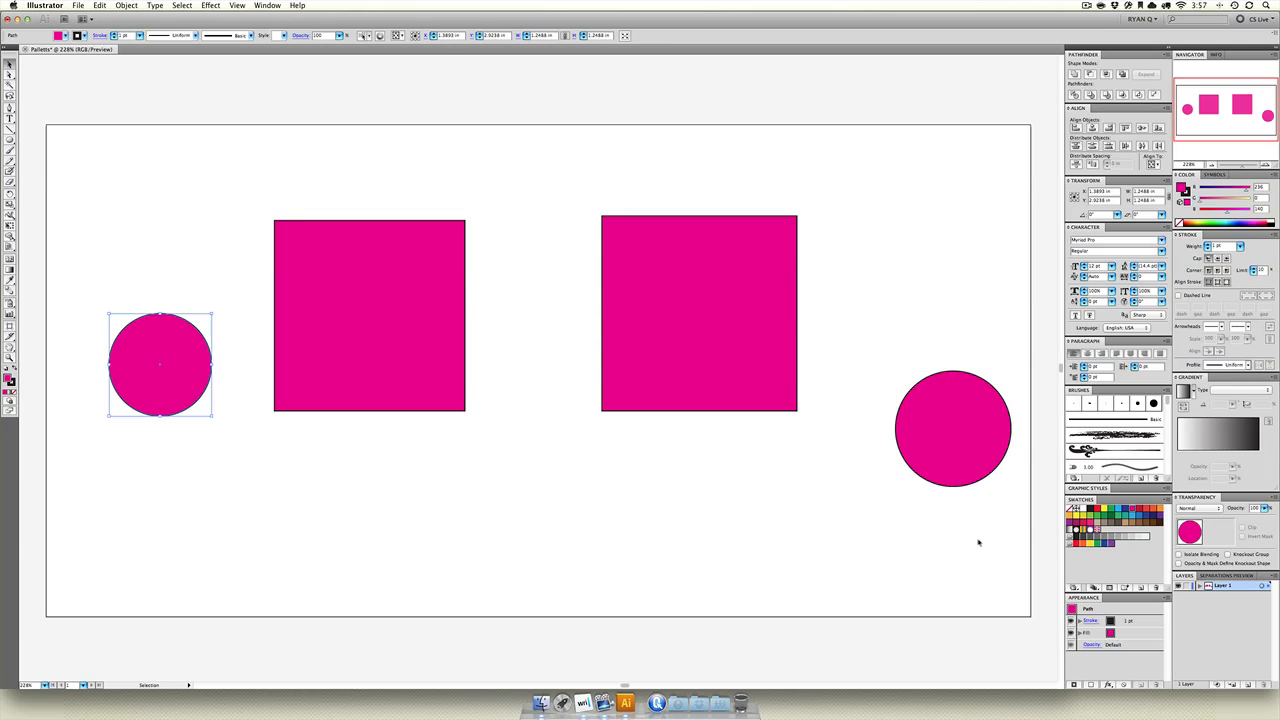
click(1111, 510)
click(414, 323)
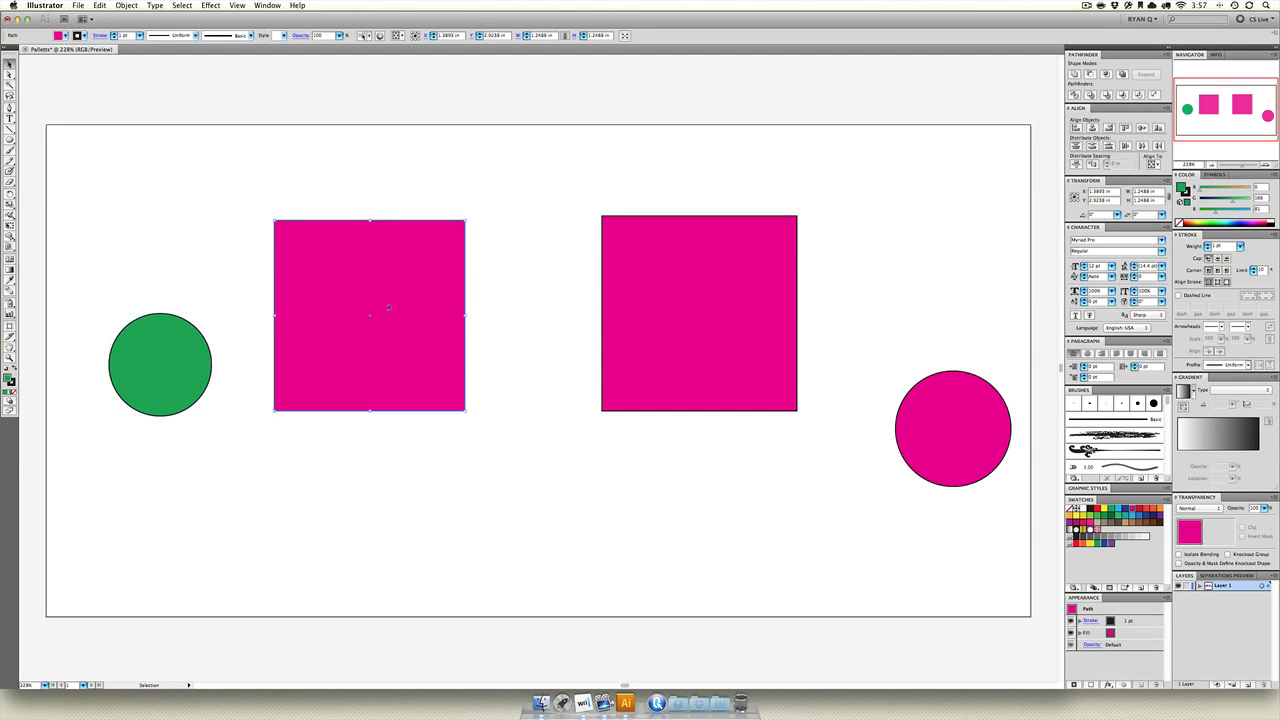
click(1098, 510)
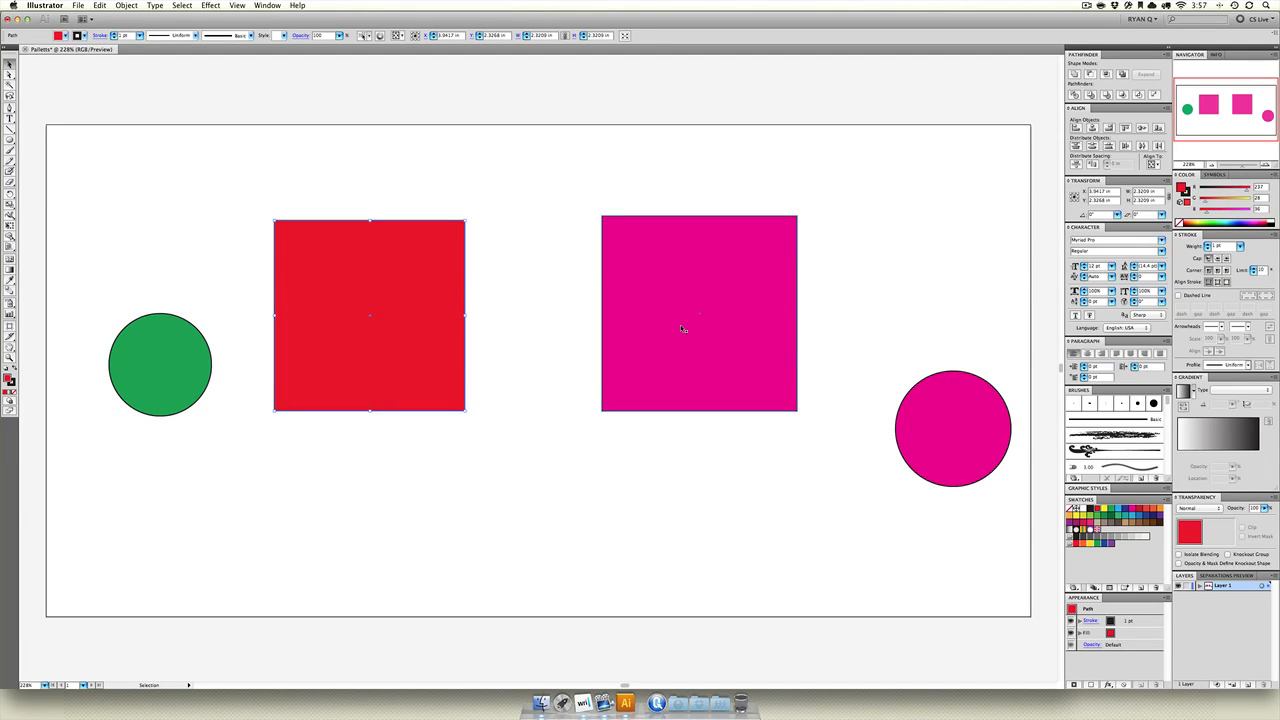
click(685, 330)
click(1126, 512)
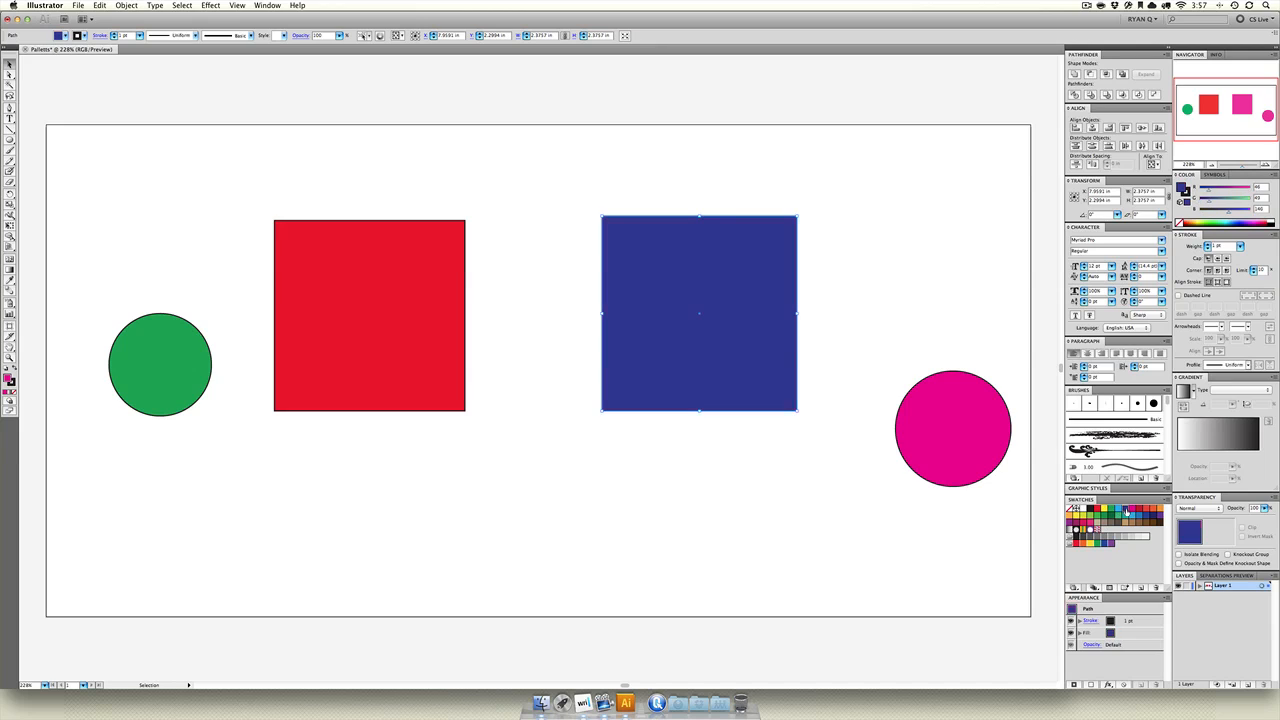
click(982, 431)
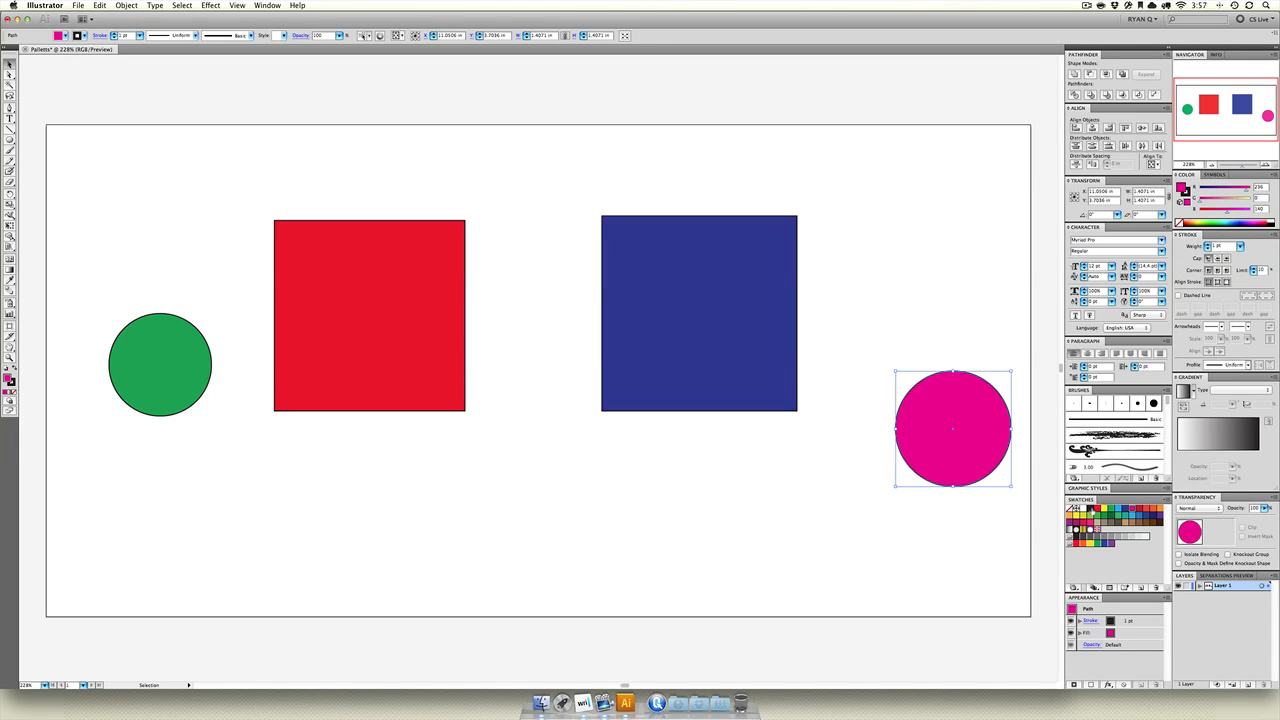
click(1091, 510)
click(895, 506)
Move the green circle below the red square and the black circle below the blue square.
drag(162, 384, 385, 543)
drag(975, 423, 681, 518)
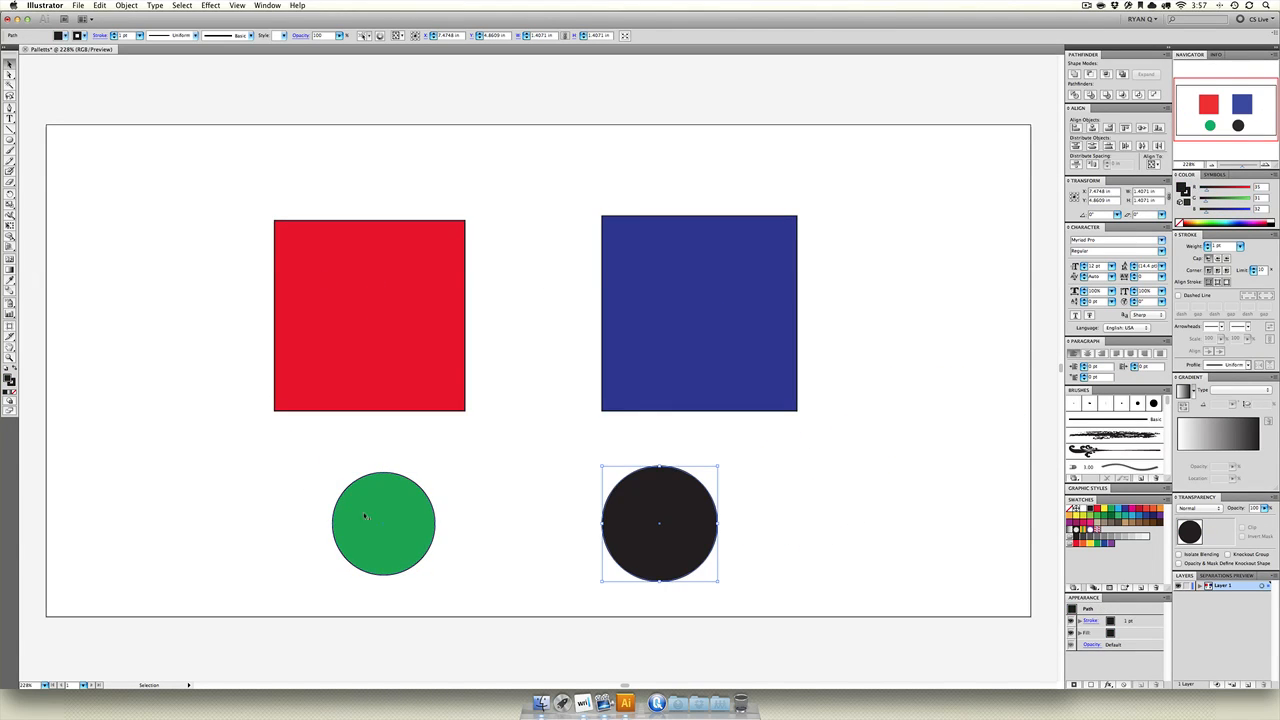
drag(366, 516, 325, 513)
drag(698, 508, 740, 508)
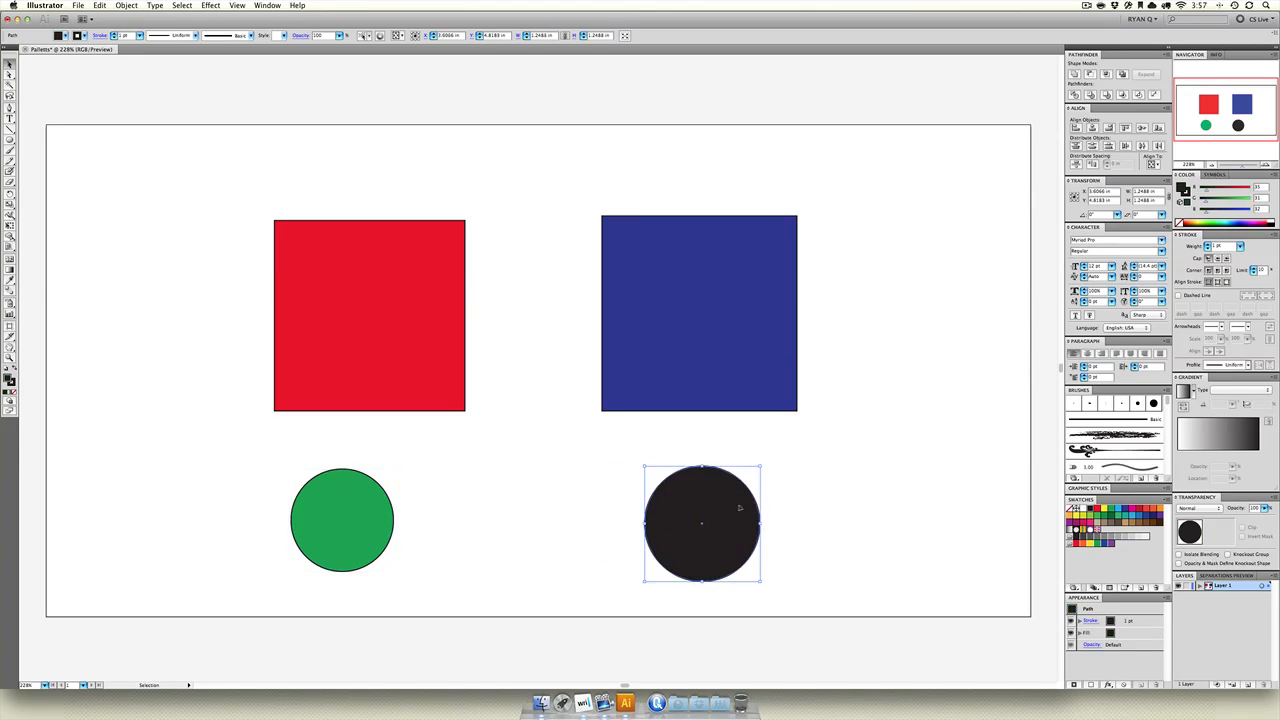
click(629, 450)
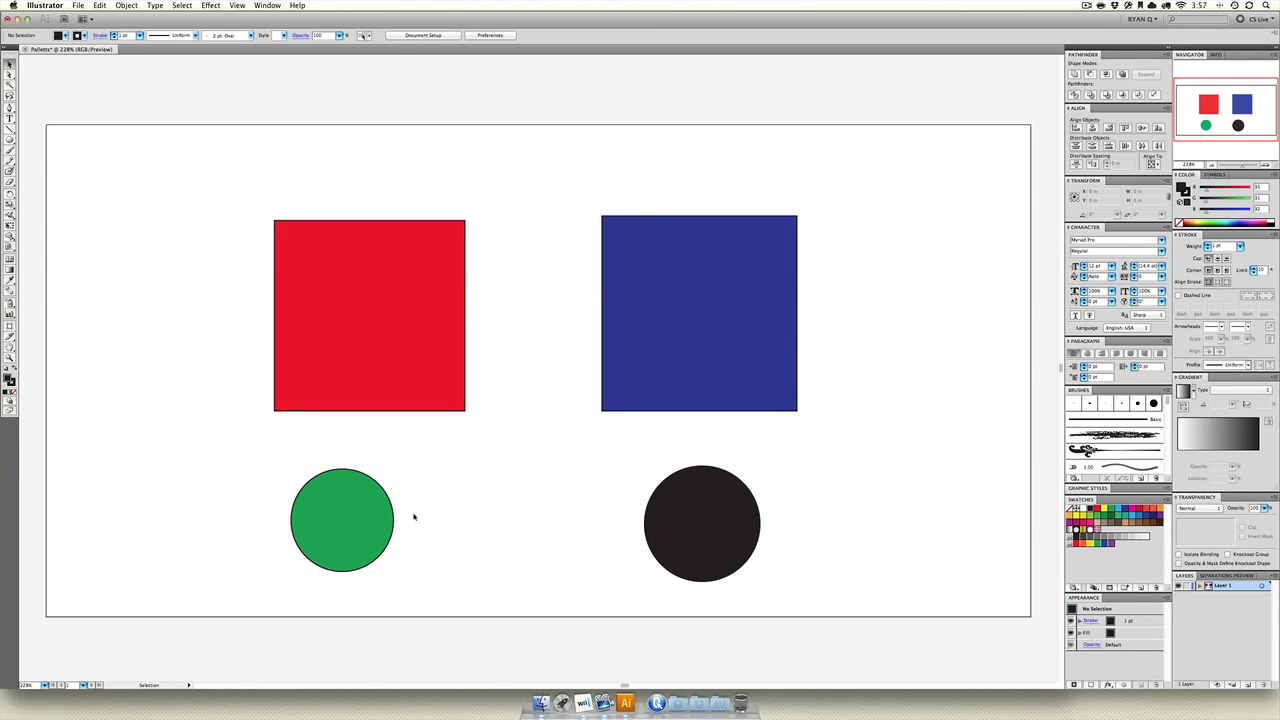
Set the opacity of all four shapes to 70%.
drag(249, 253, 851, 597)
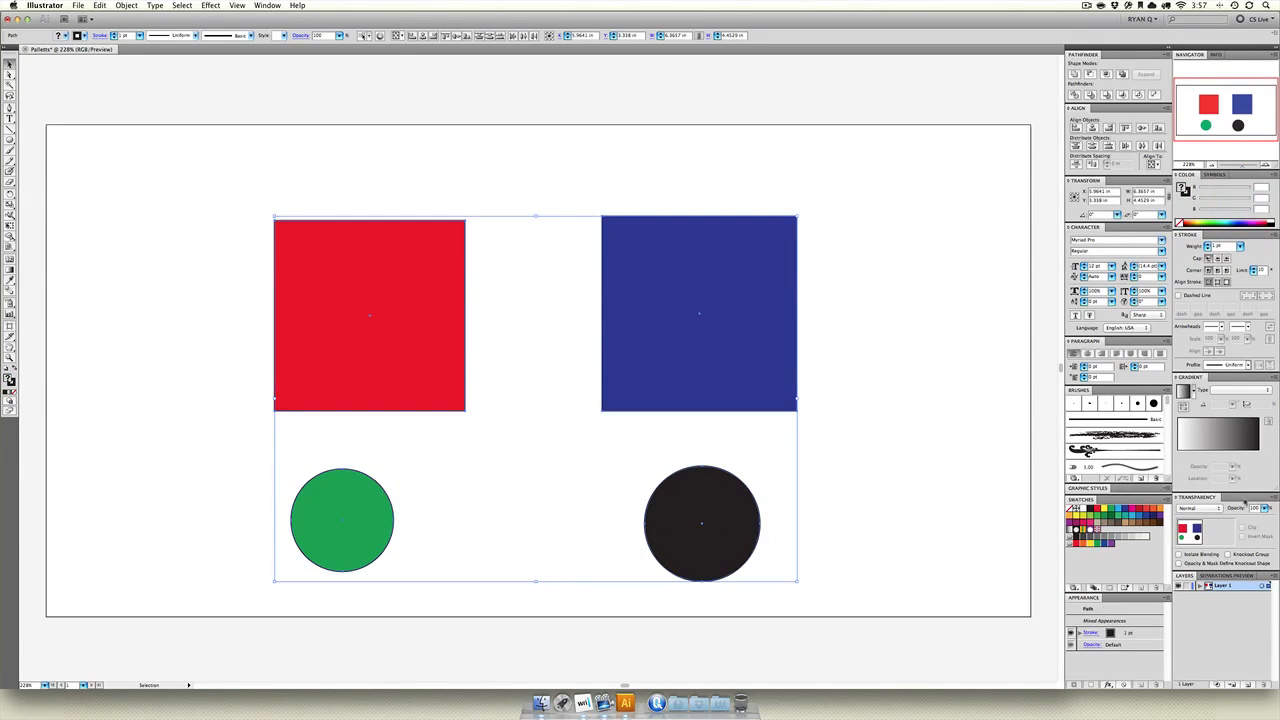
click(1265, 508)
drag(1248, 519, 1248, 519)
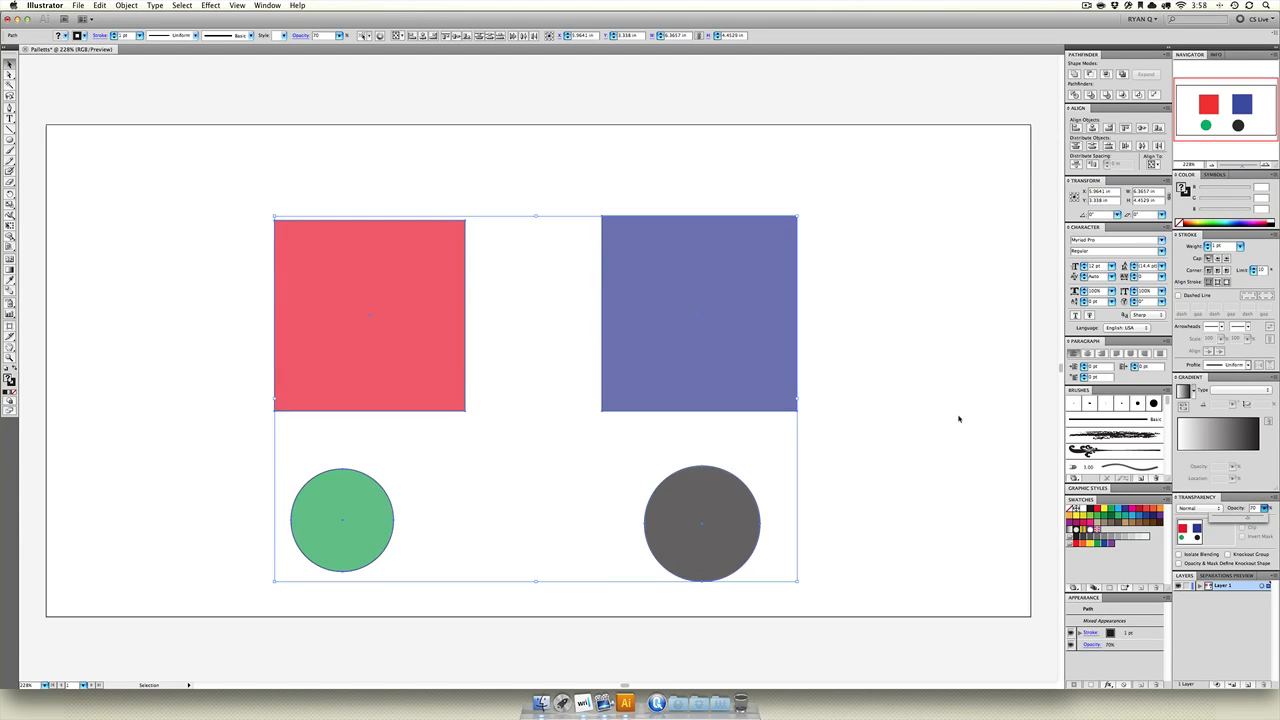
click(587, 213)
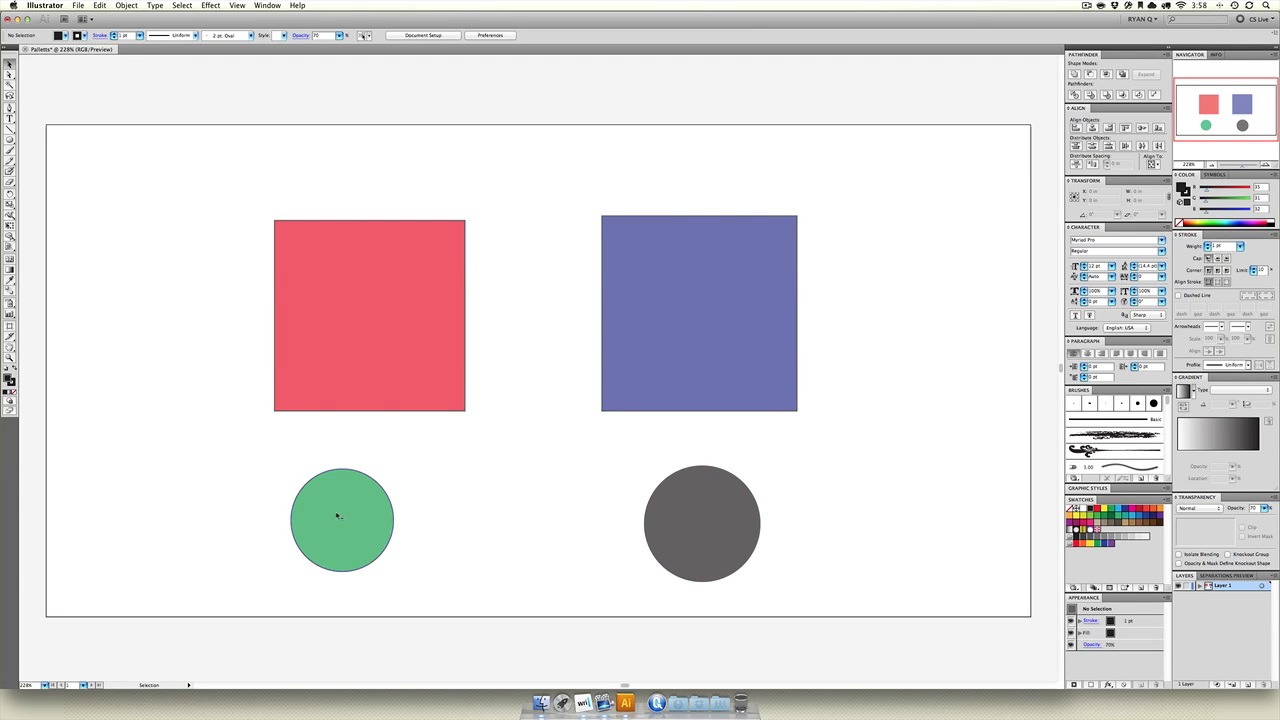
Float the Pathfinder panel above the artwork and move the blue square over the red square's lower-right corner.
drag(1087, 56, 514, 114)
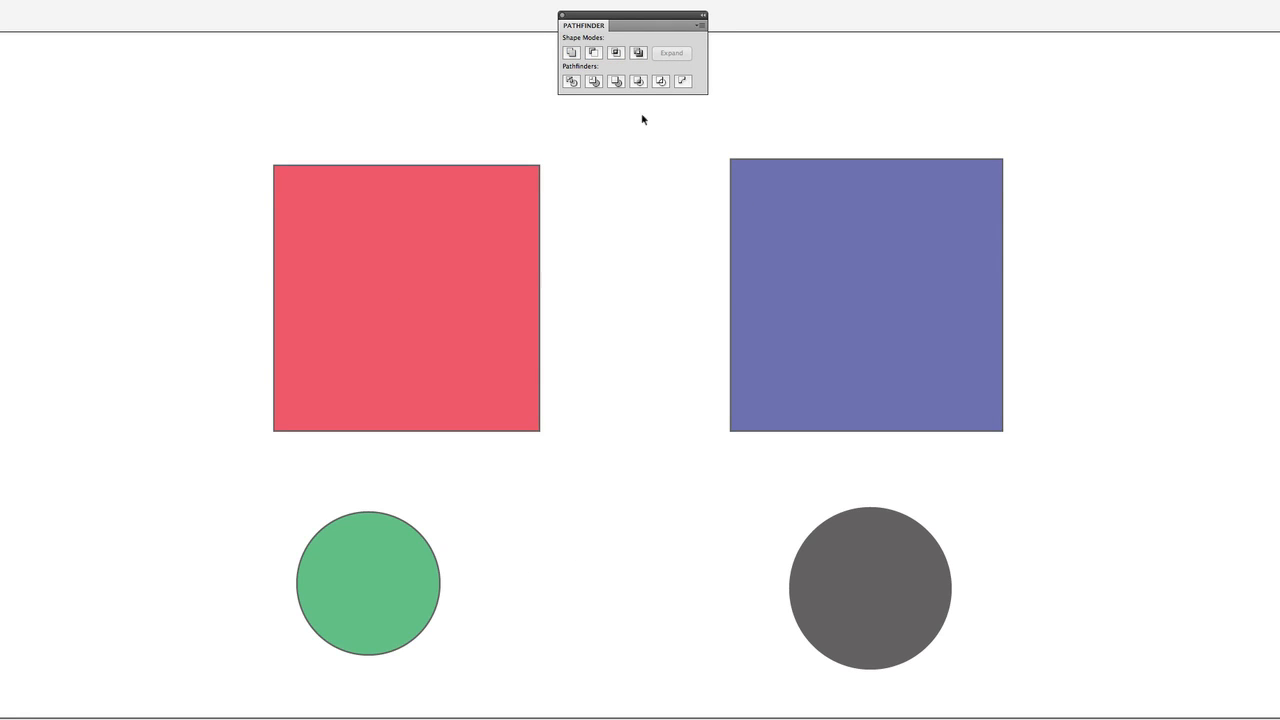
click(539, 420)
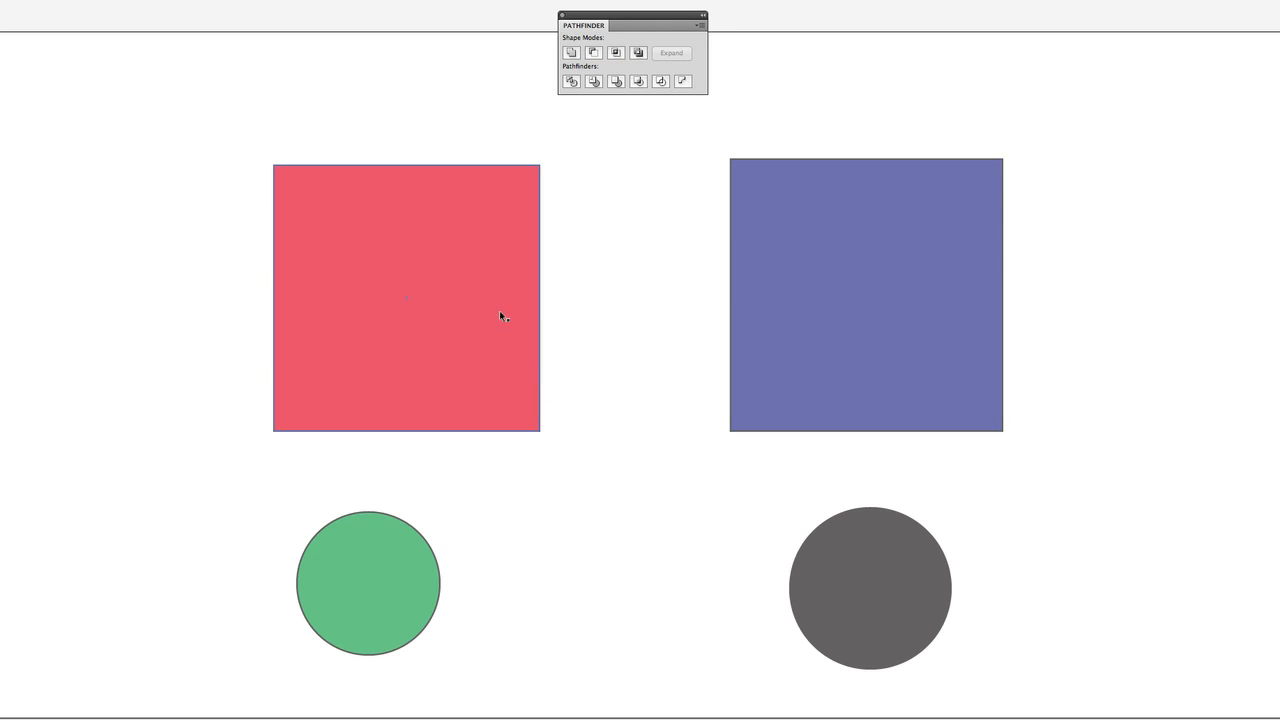
drag(505, 318, 580, 249)
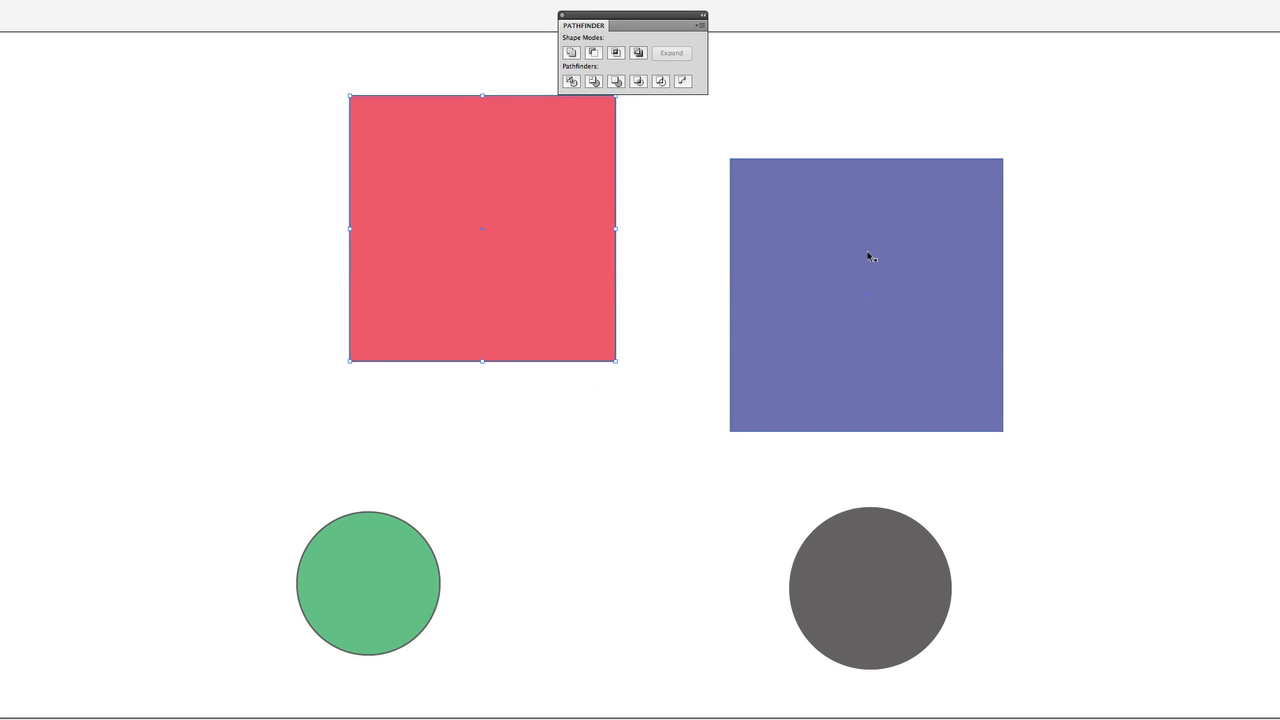
drag(867, 256, 631, 293)
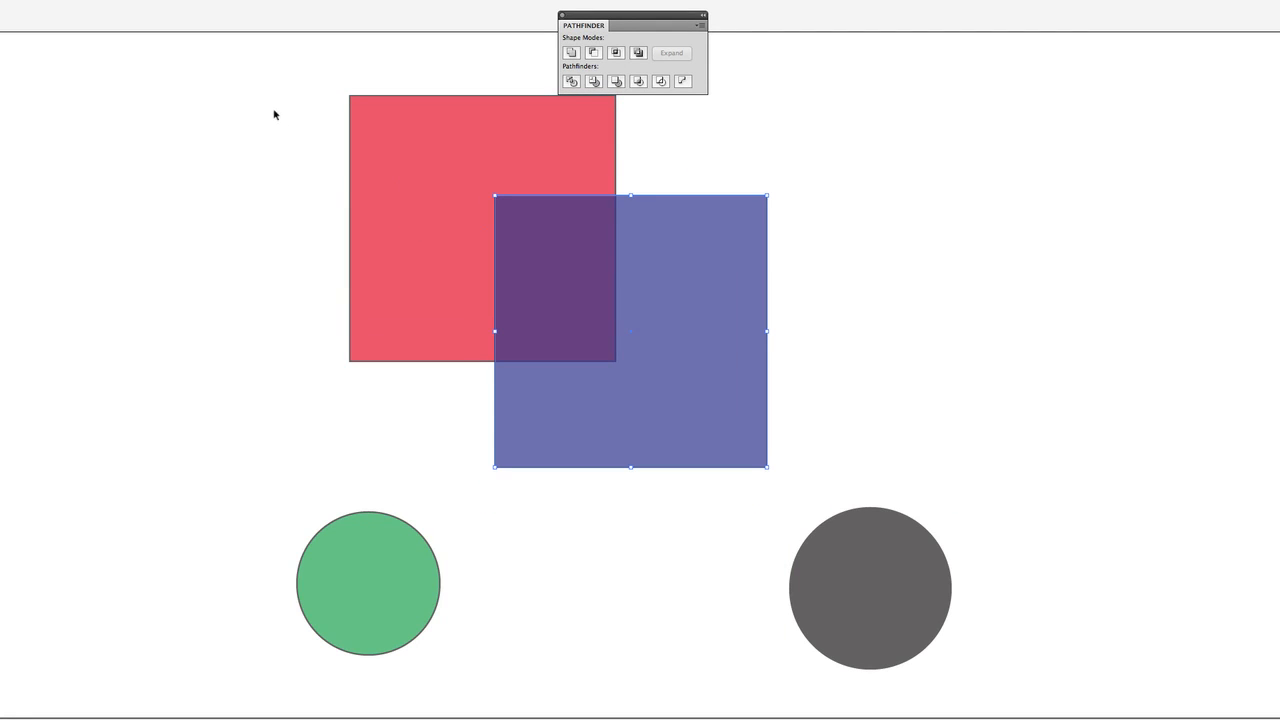
drag(657, 336, 607, 325)
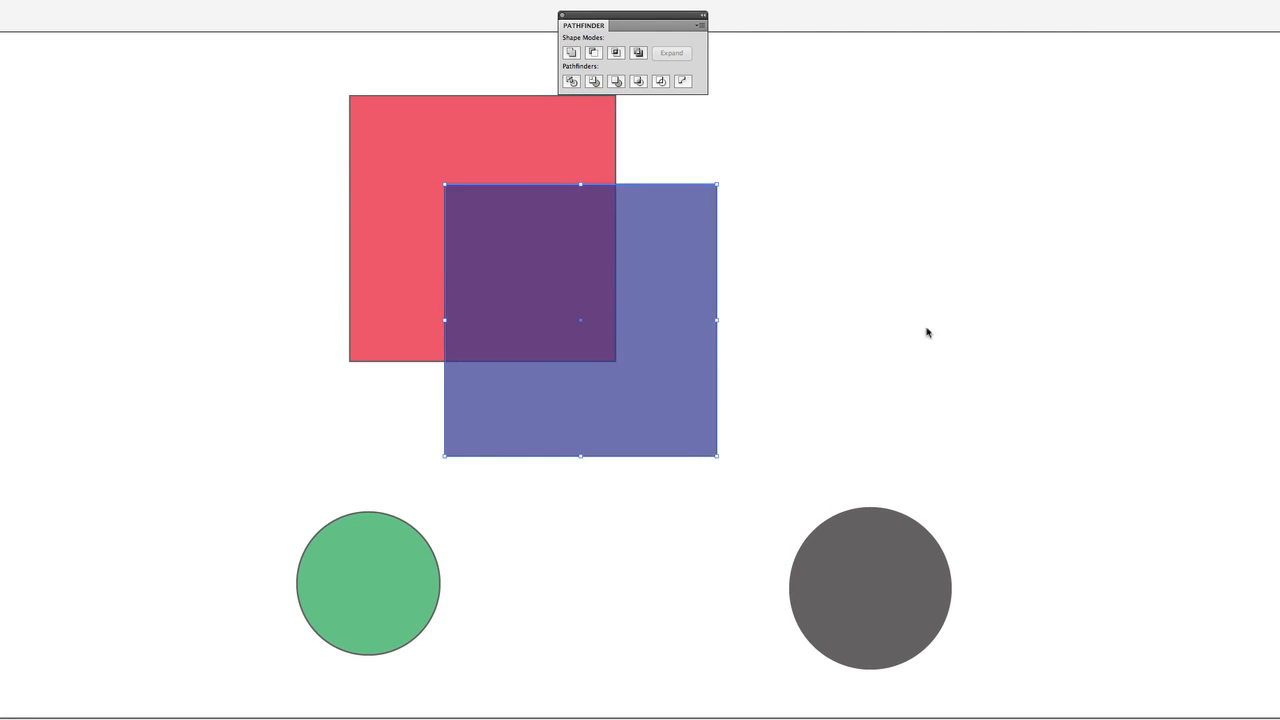
Move the two overlapping squares together to the middle of the artboard, above and between the circles.
click(926, 331)
drag(260, 41, 814, 421)
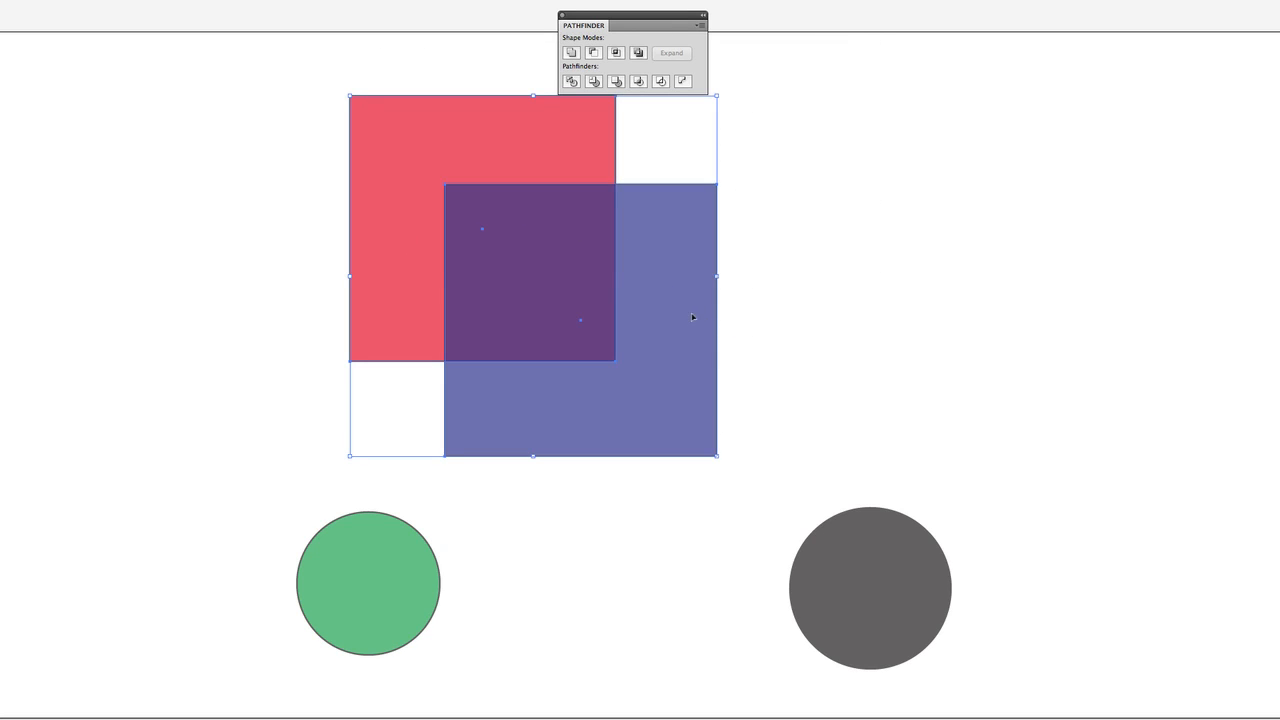
drag(694, 317, 776, 367)
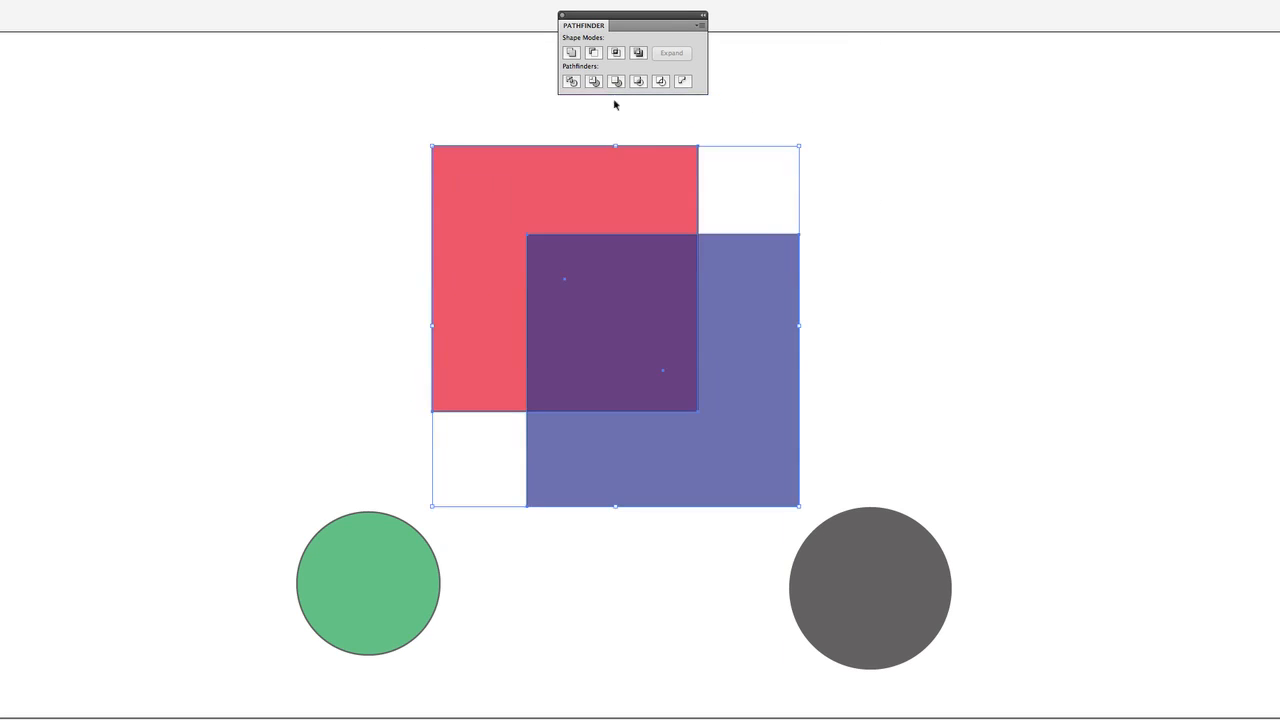
Unite the overlapping red and blue squares with Pathfinder three times, undoing the result each time.
click(572, 53)
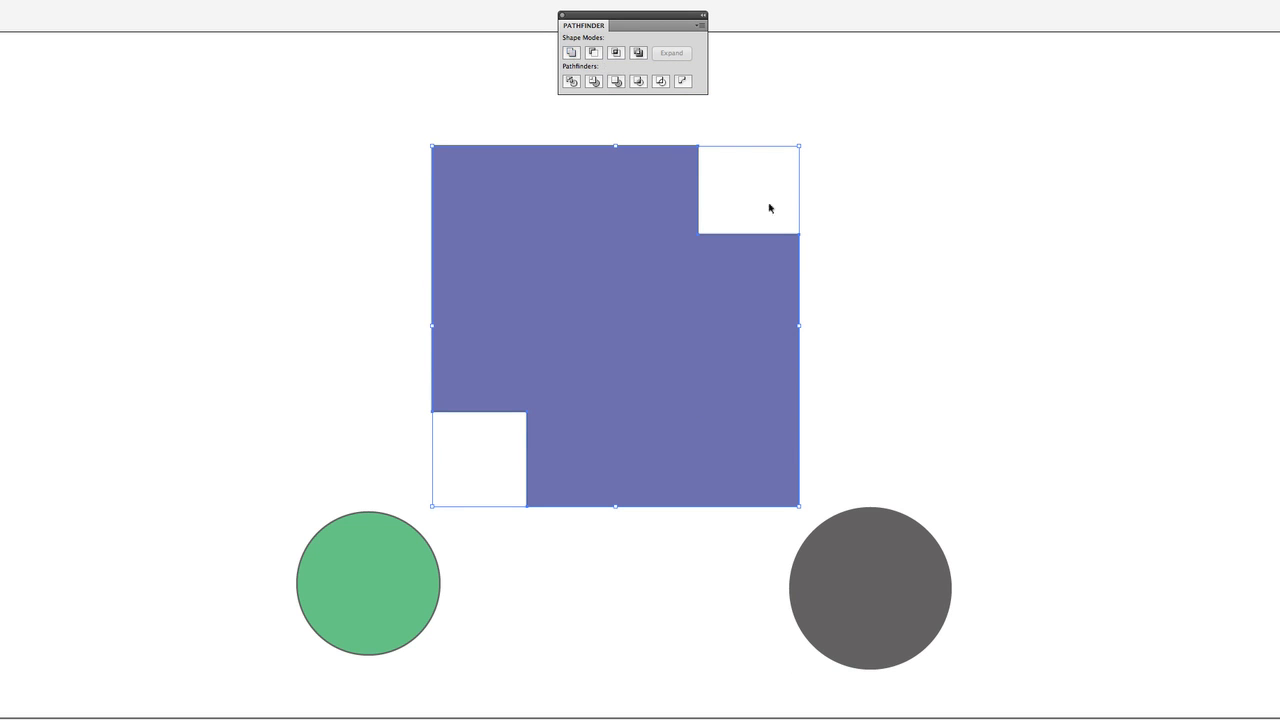
key(ctrl+z)
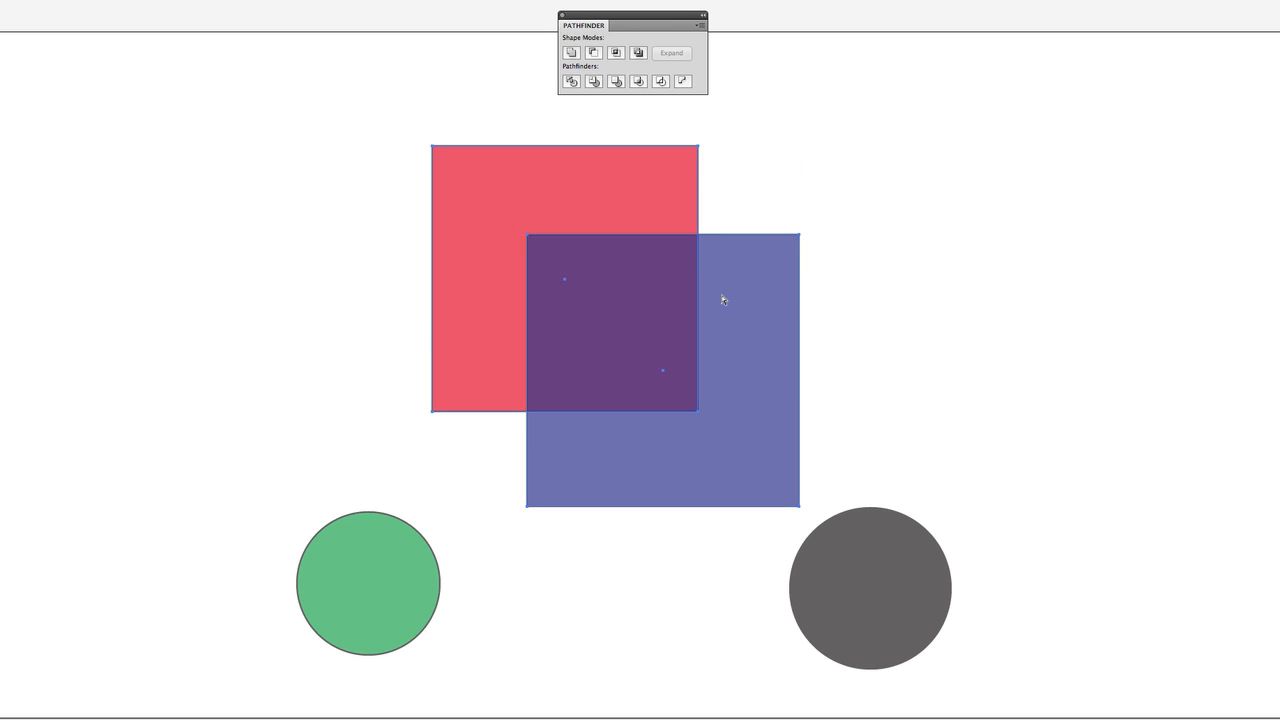
click(815, 215)
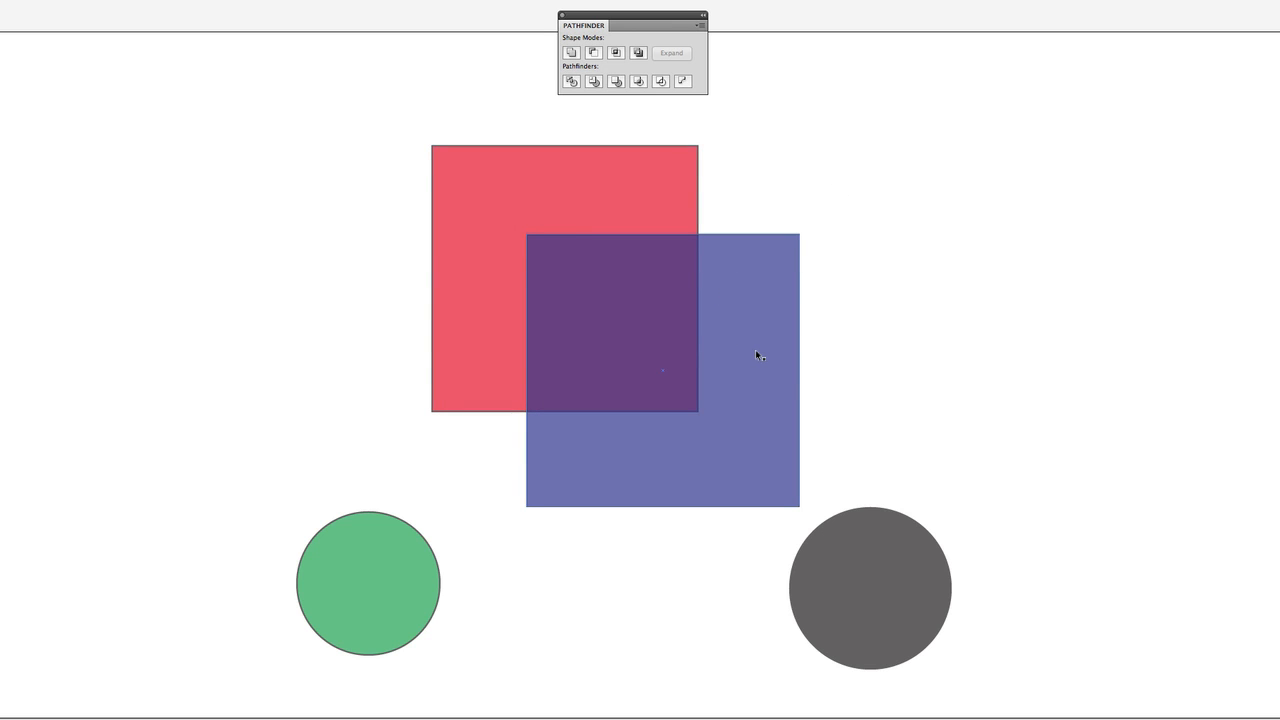
drag(874, 150, 369, 346)
click(572, 53)
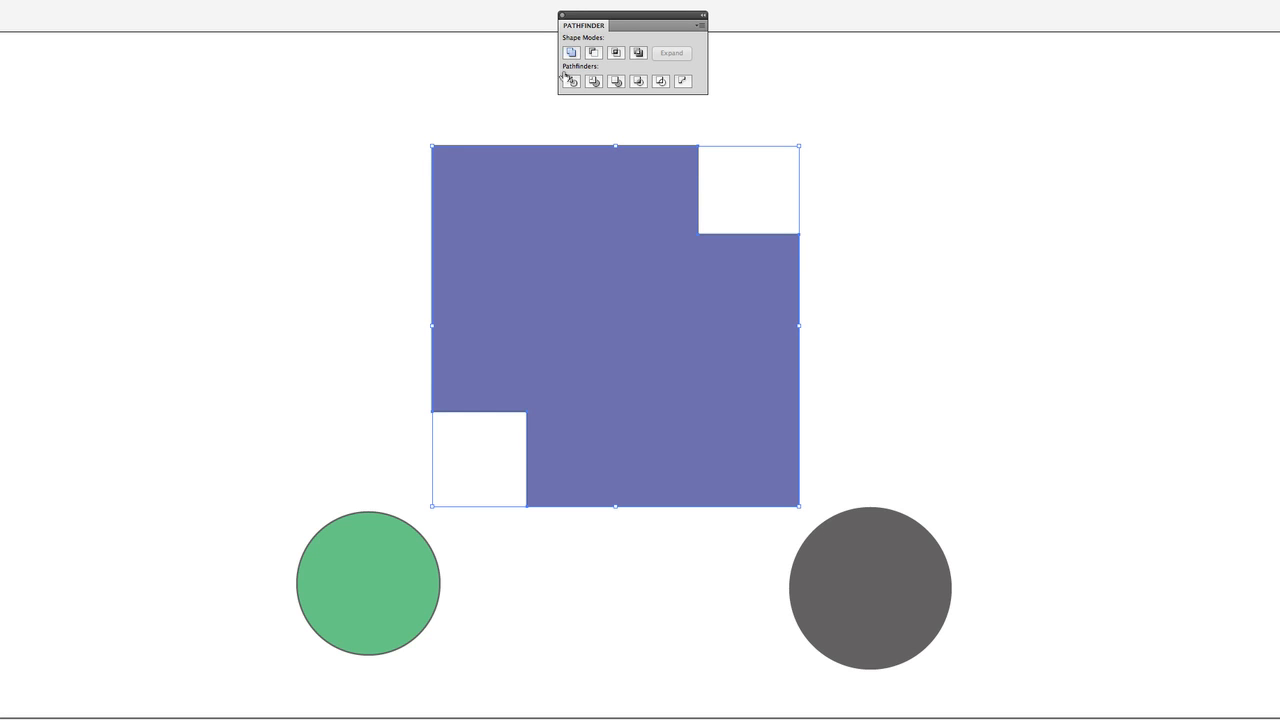
click(394, 141)
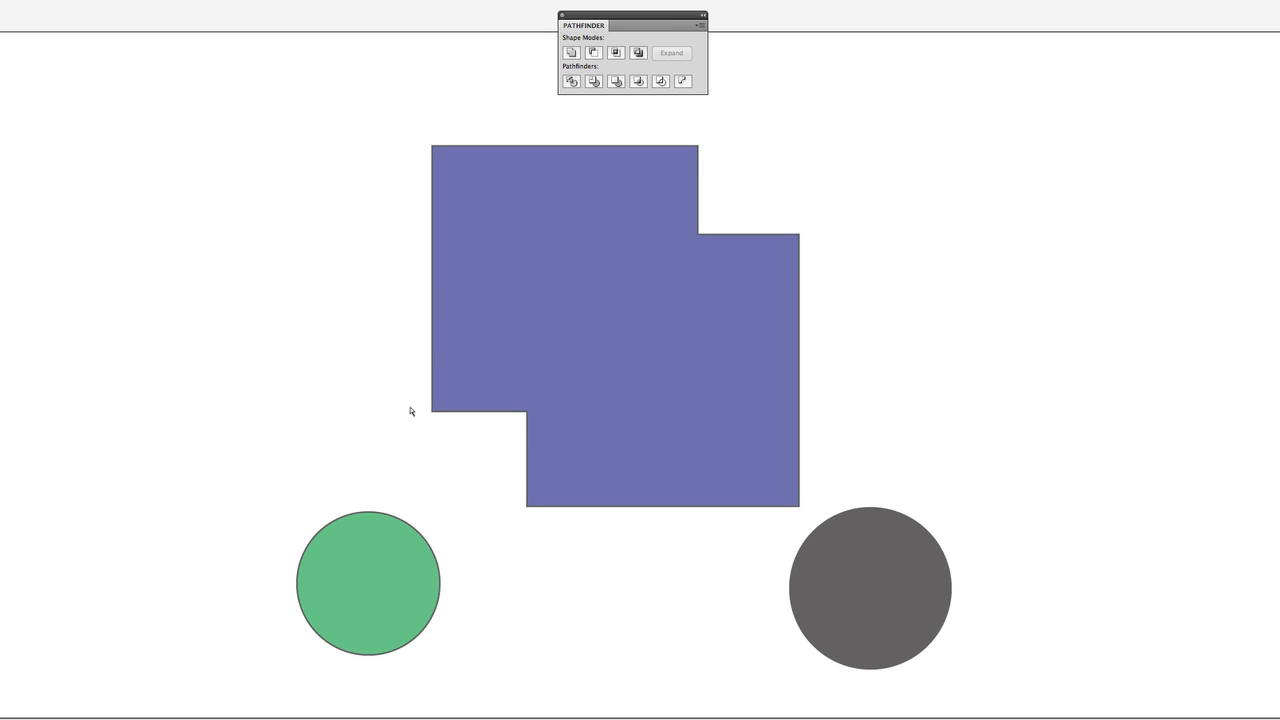
key(ctrl+z)
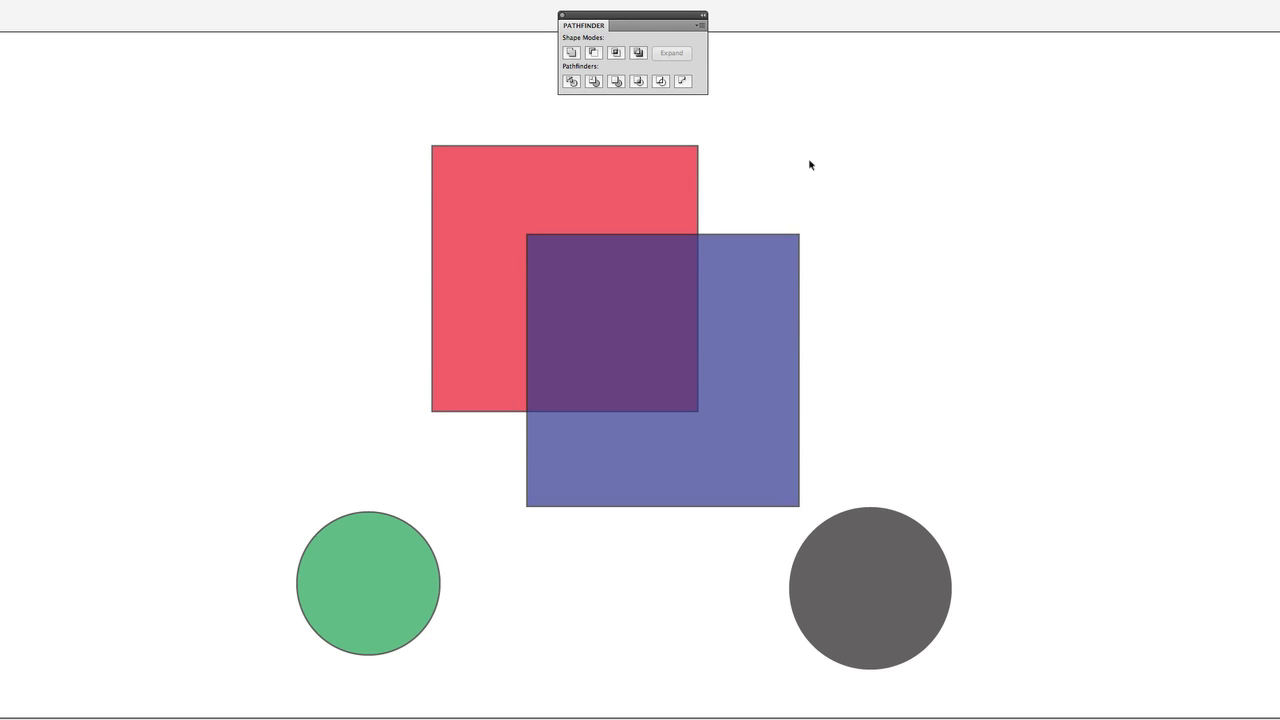
drag(825, 130, 346, 394)
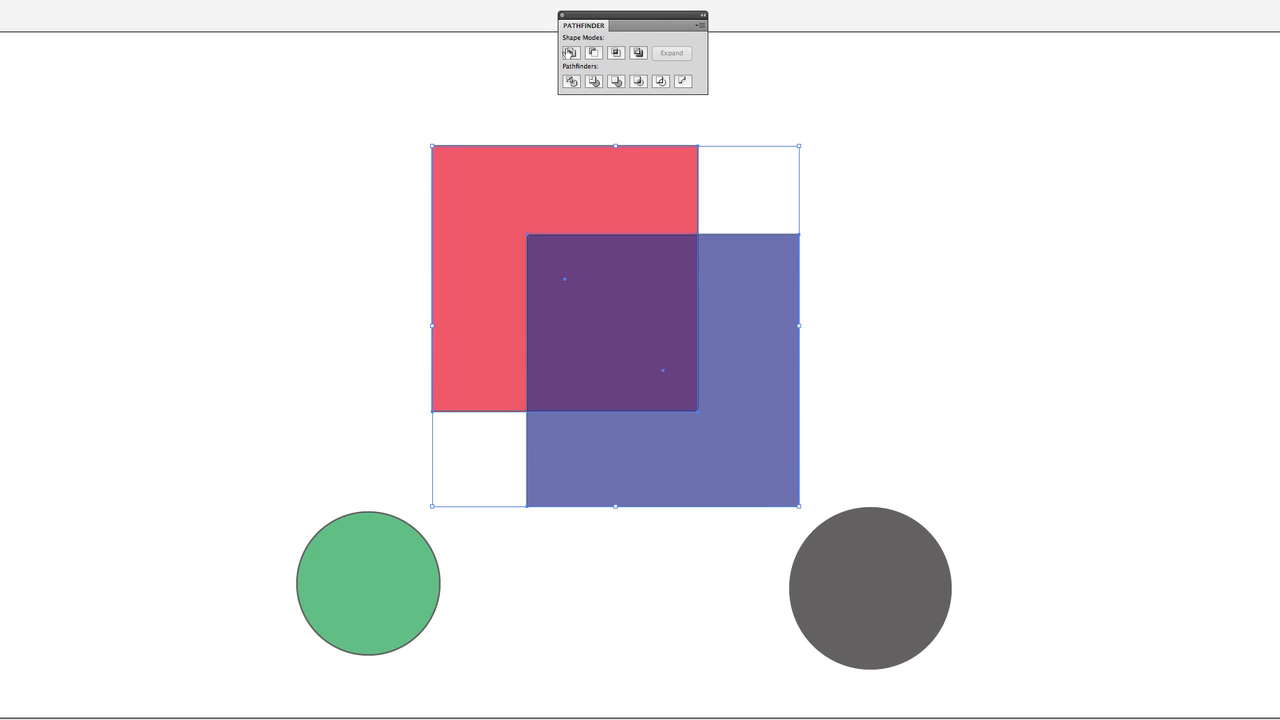
click(569, 52)
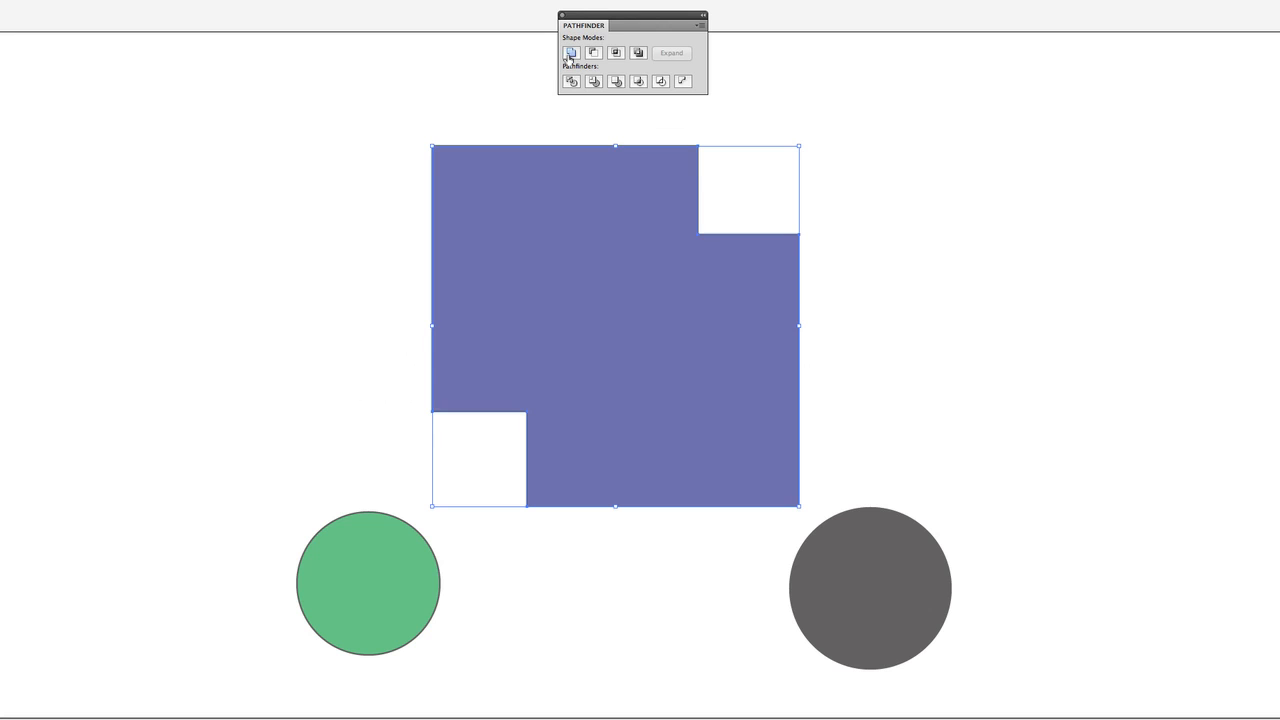
key(ctrl+z)
click(395, 496)
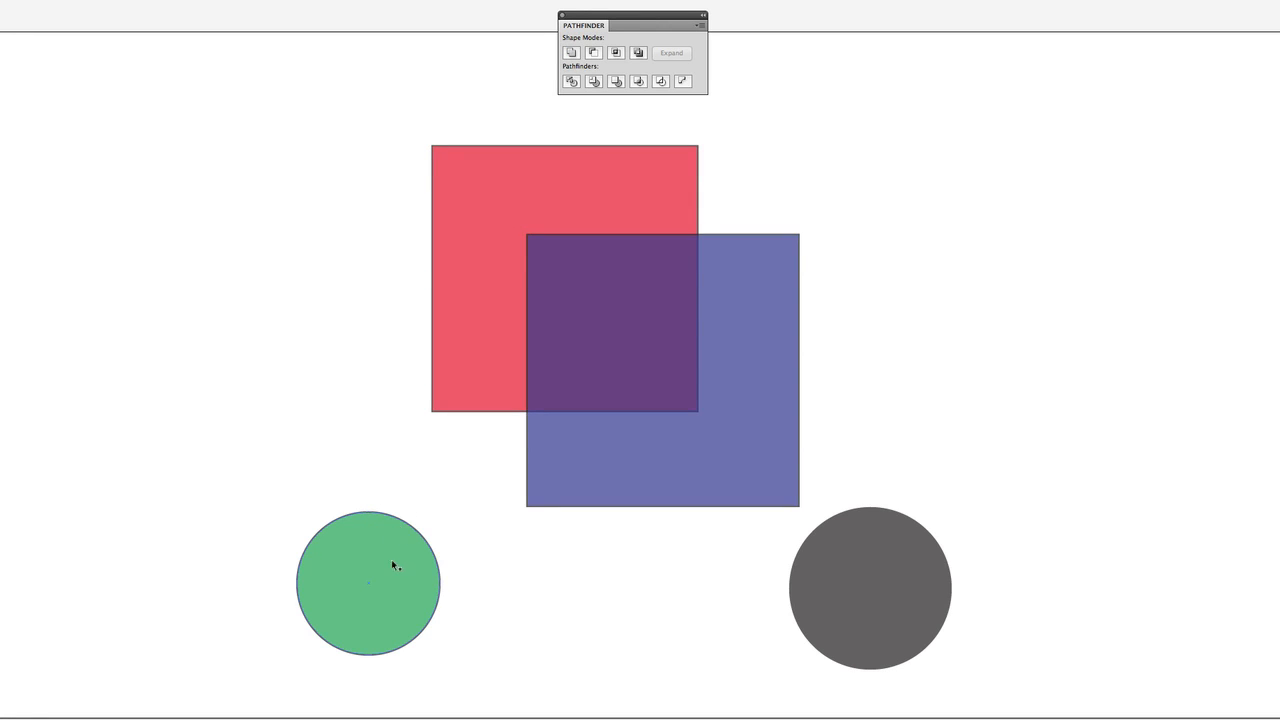
Overlap the green circle with the squares' lower-left corners and the gray circle with their upper-right corners, shrinking the gray one to fit their outer edges.
drag(370, 578, 534, 397)
drag(824, 595, 672, 198)
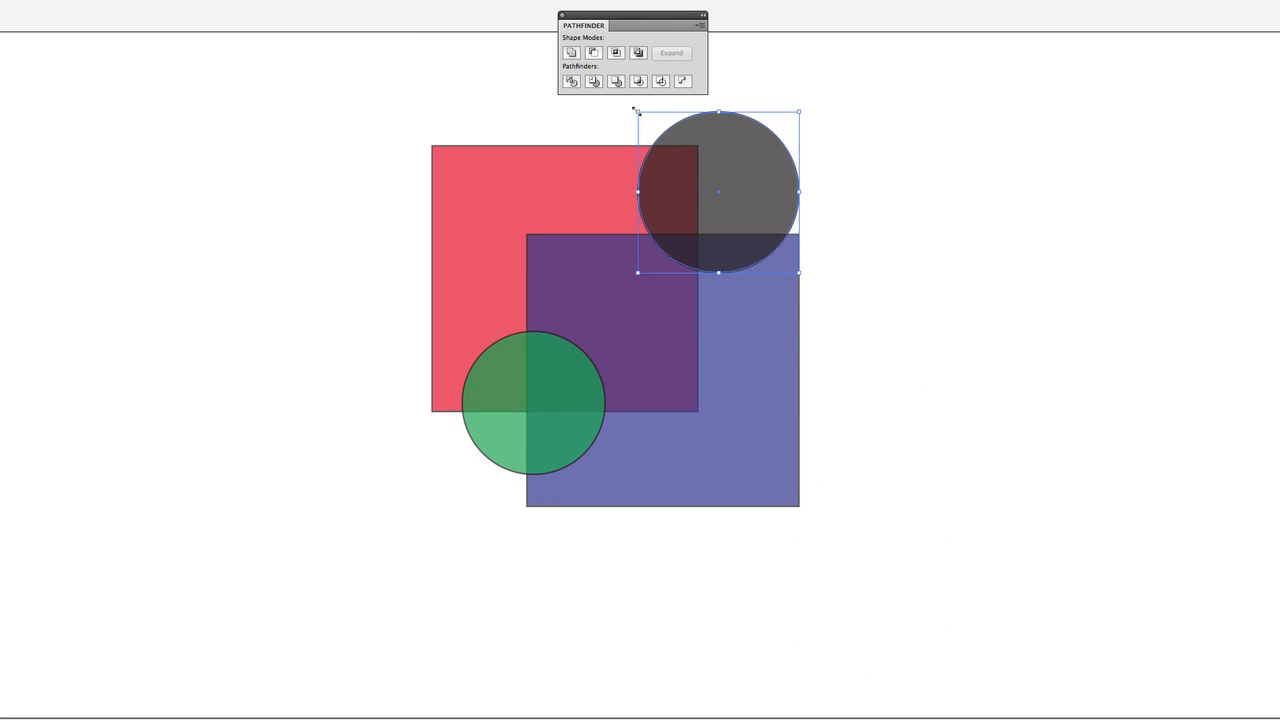
drag(634, 110, 671, 145)
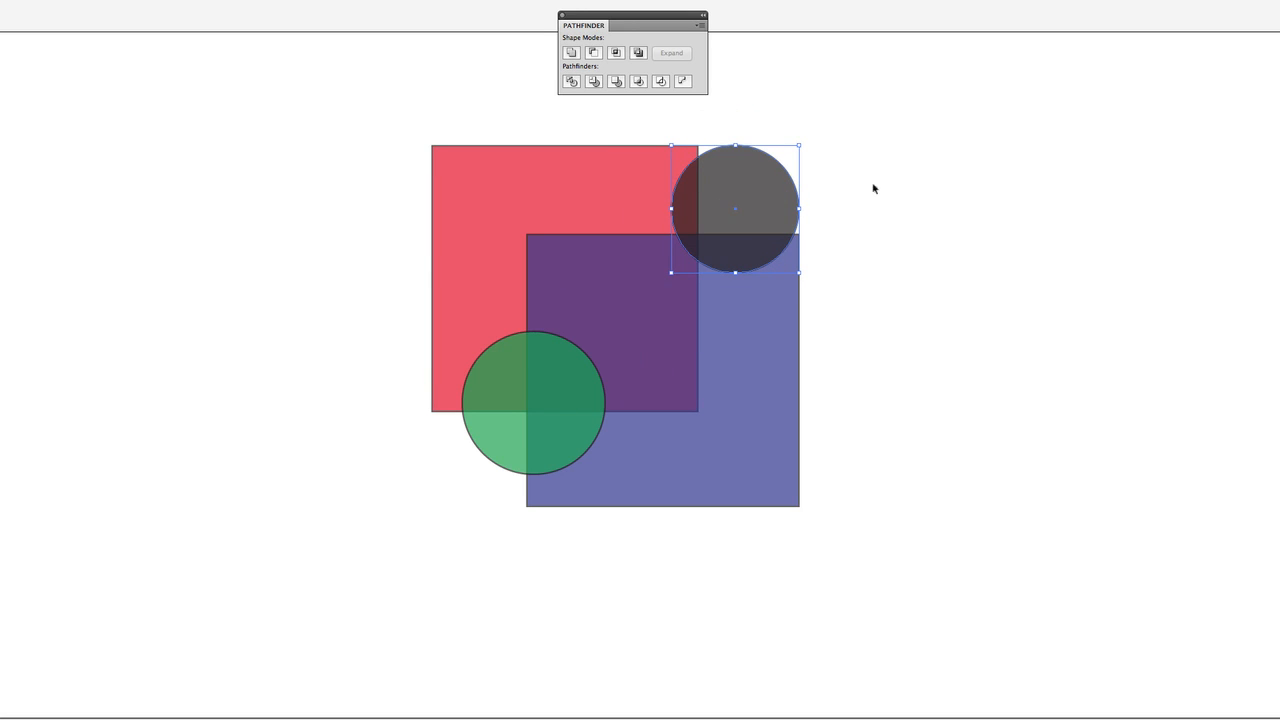
Unite all four overlapping shapes with Pathfinder, and undo the union and the circle placements.
drag(886, 126, 306, 568)
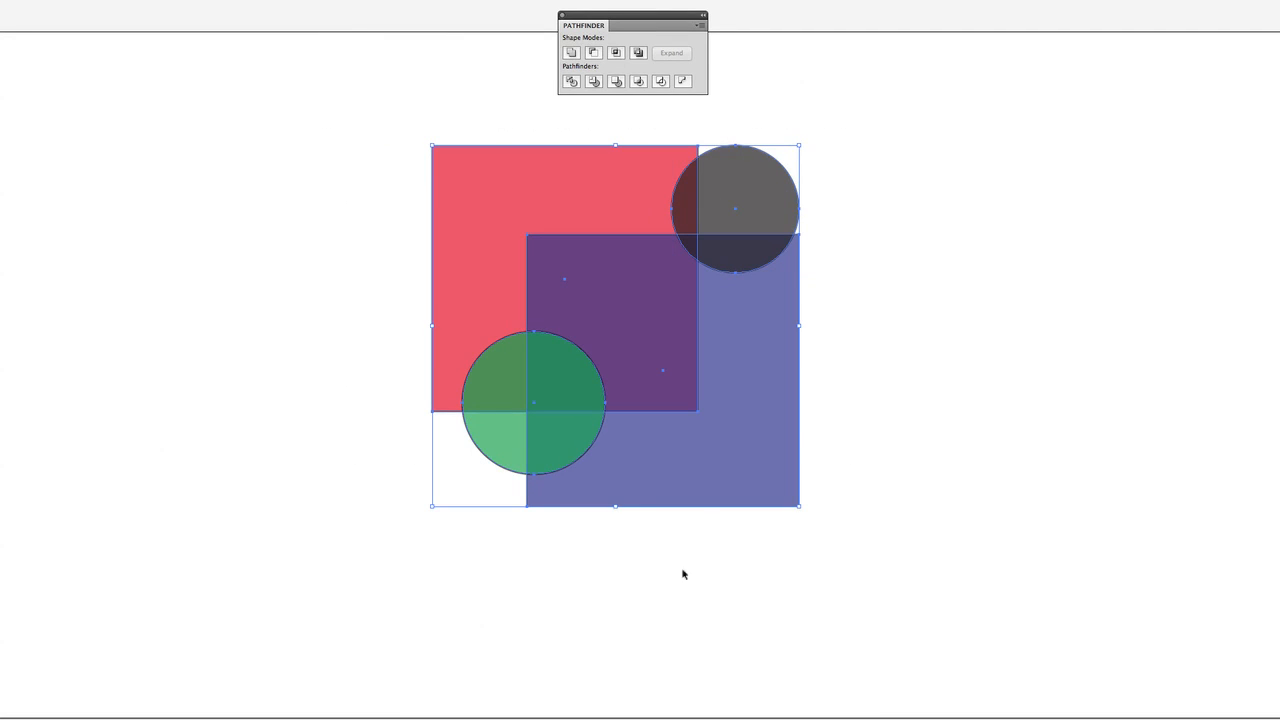
click(571, 52)
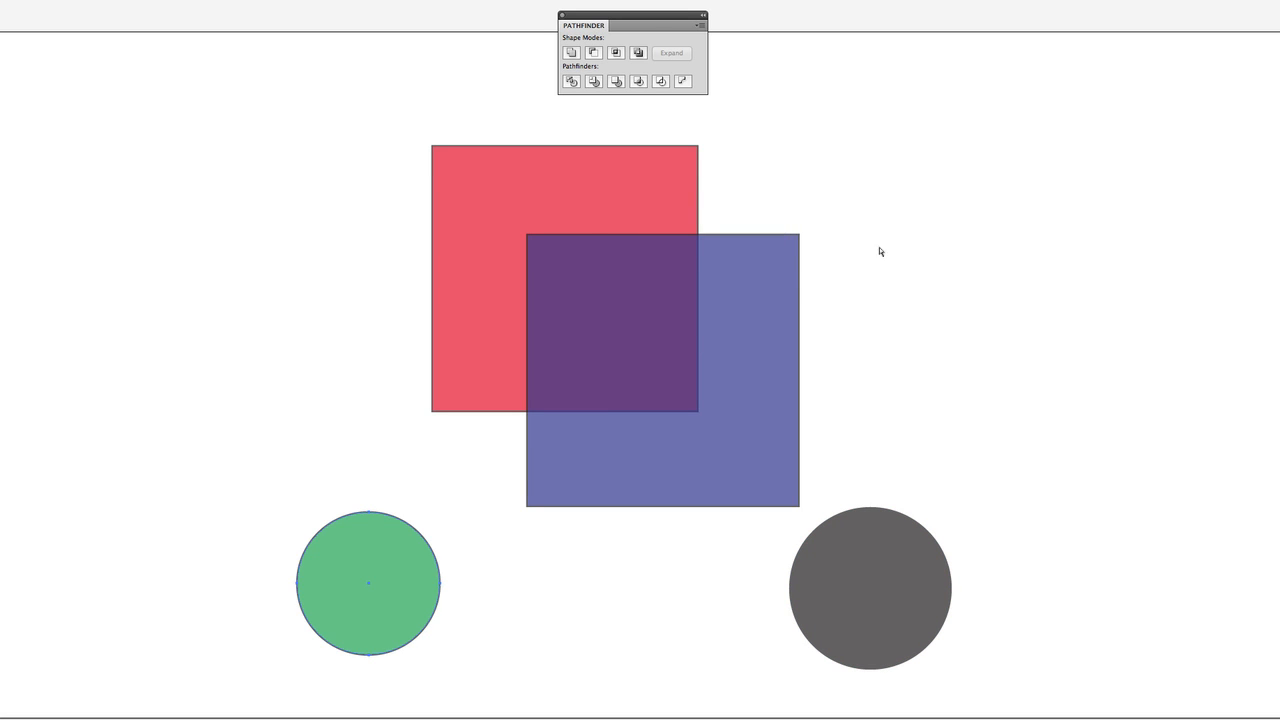
click(745, 310)
click(931, 326)
Subtract the blue square from the red square with Minus Front, and undo the result.
drag(903, 160, 380, 350)
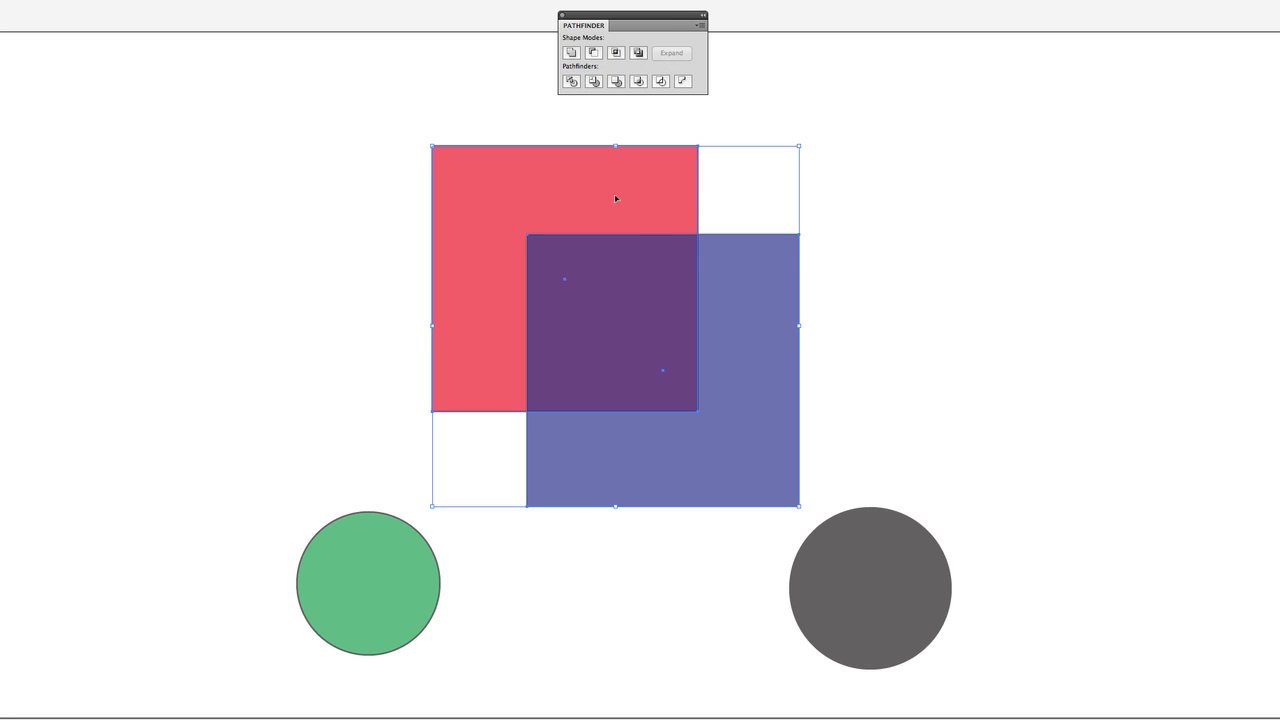
click(593, 53)
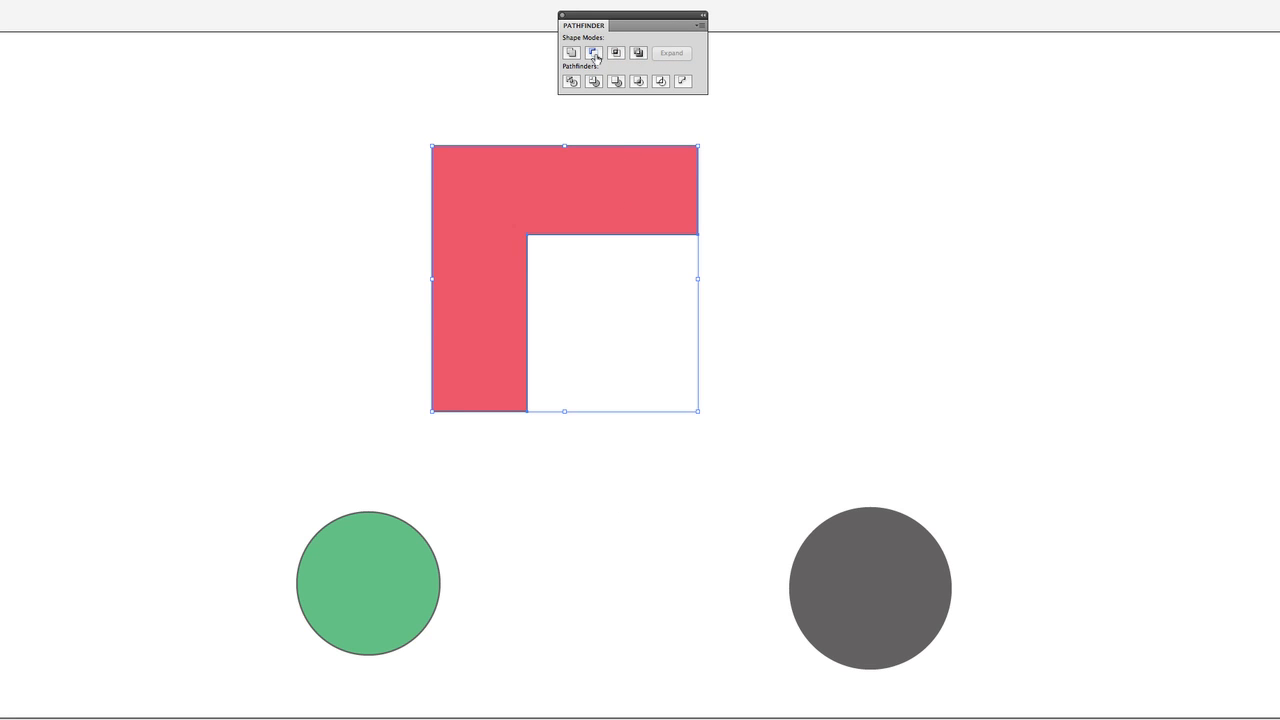
click(775, 240)
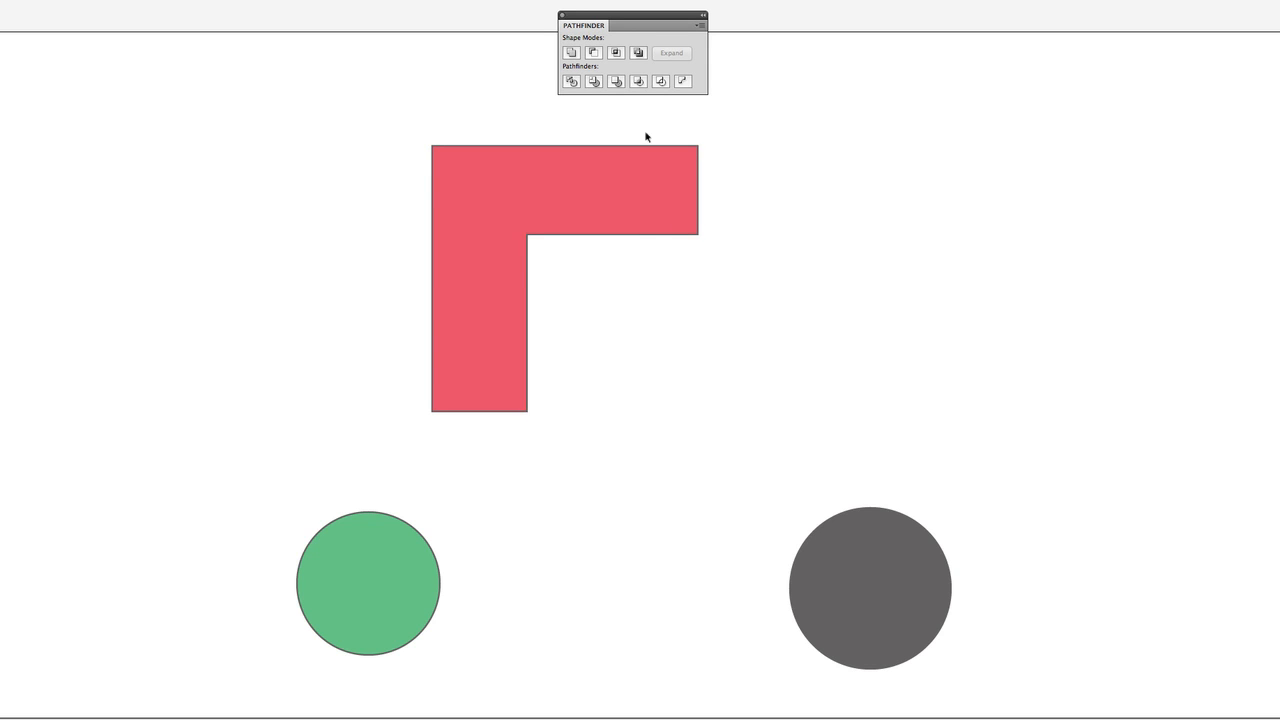
key(ctrl+z)
click(881, 362)
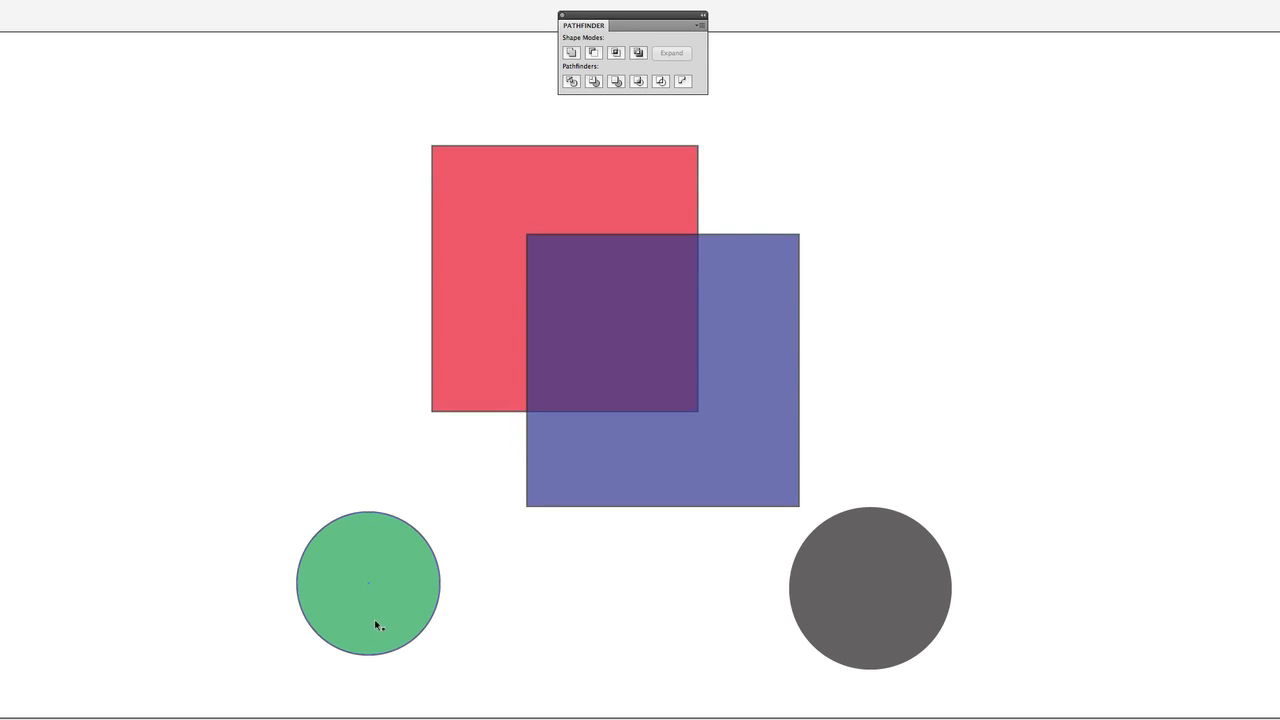
Move the green circle over the squares' lower-left overlap and the gray circle over their upper-right overlap.
drag(376, 625, 531, 440)
drag(896, 602, 876, 555)
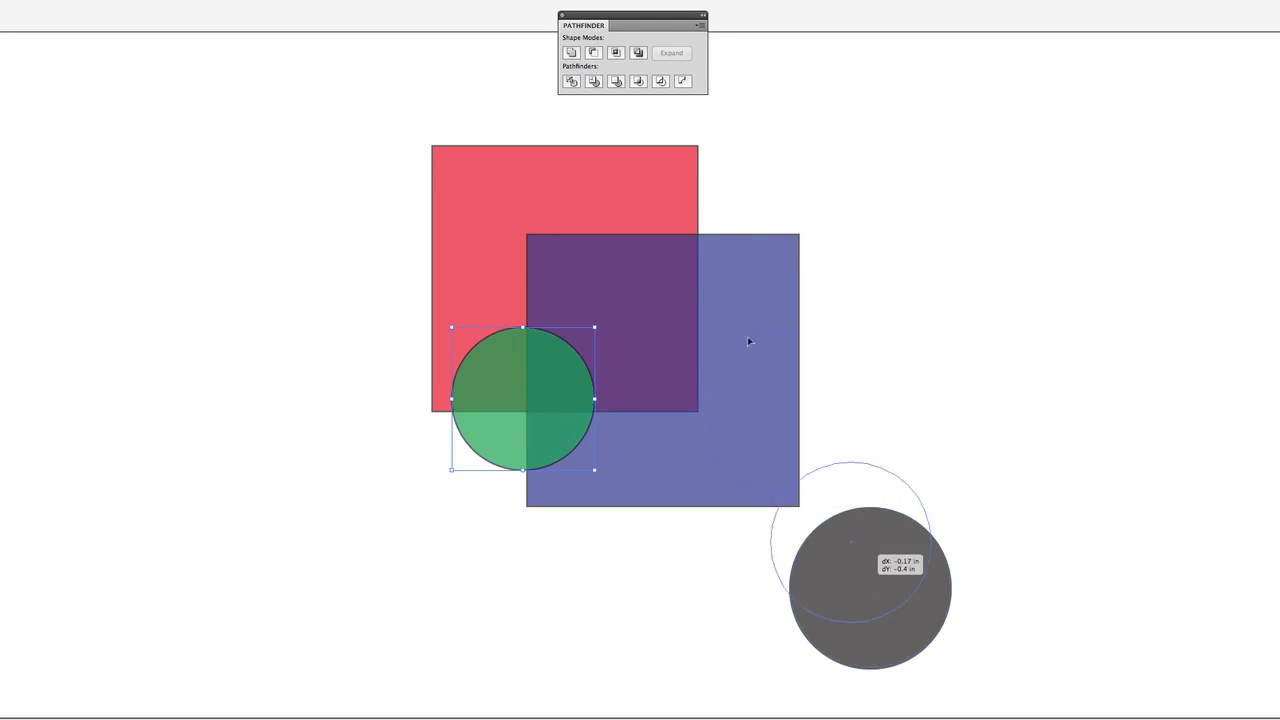
drag(748, 341, 684, 271)
Subtract the blue square and both circles from the red square with Minus Front, and undo back to the circles' original positions.
drag(905, 157, 376, 530)
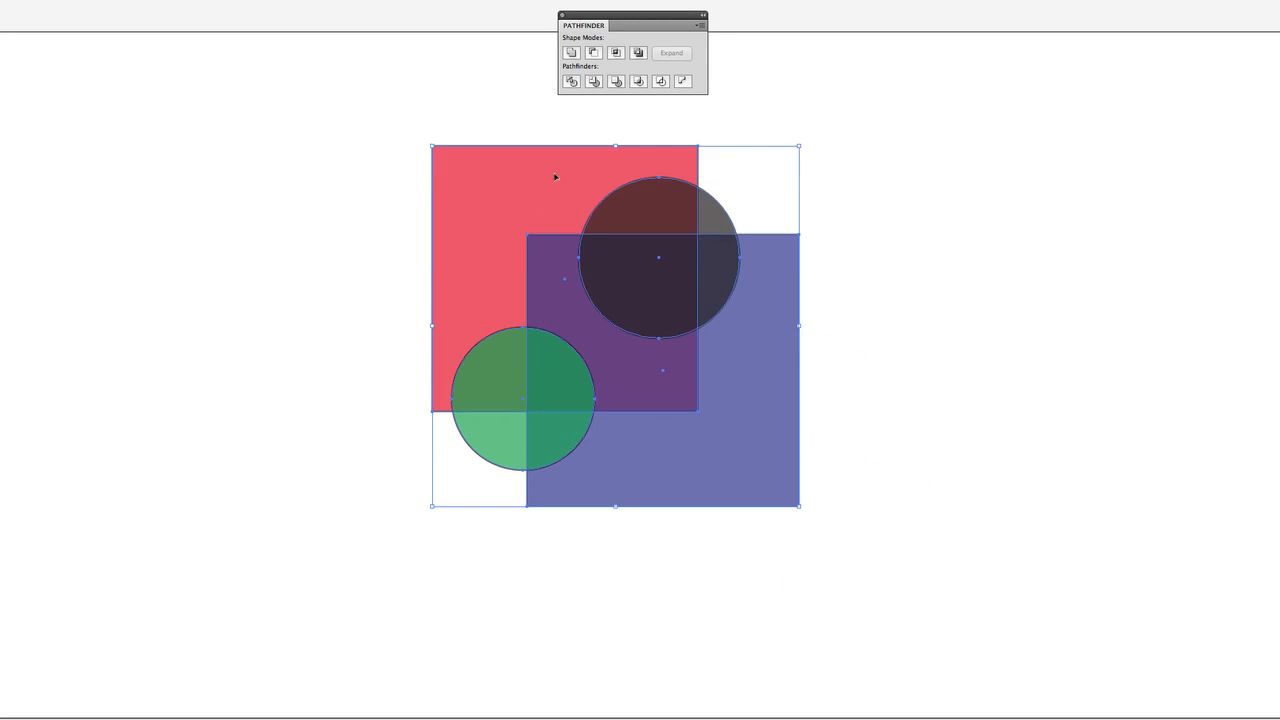
click(571, 81)
click(594, 53)
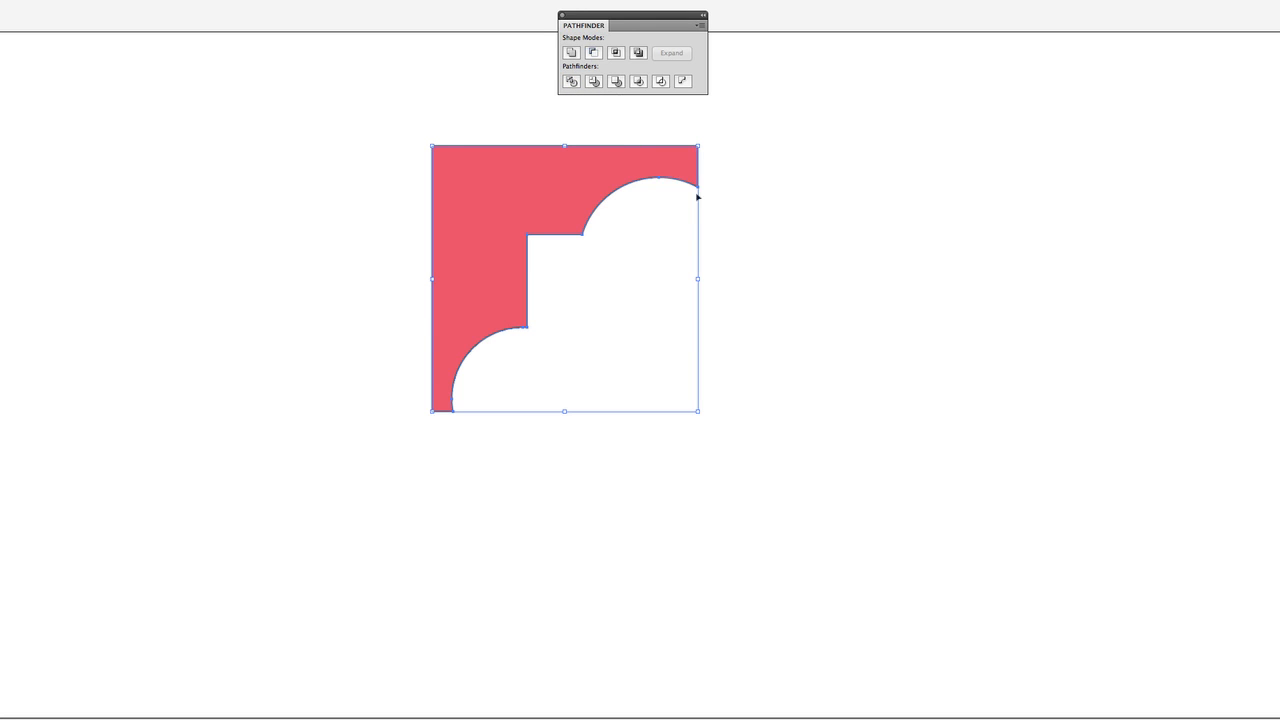
click(760, 283)
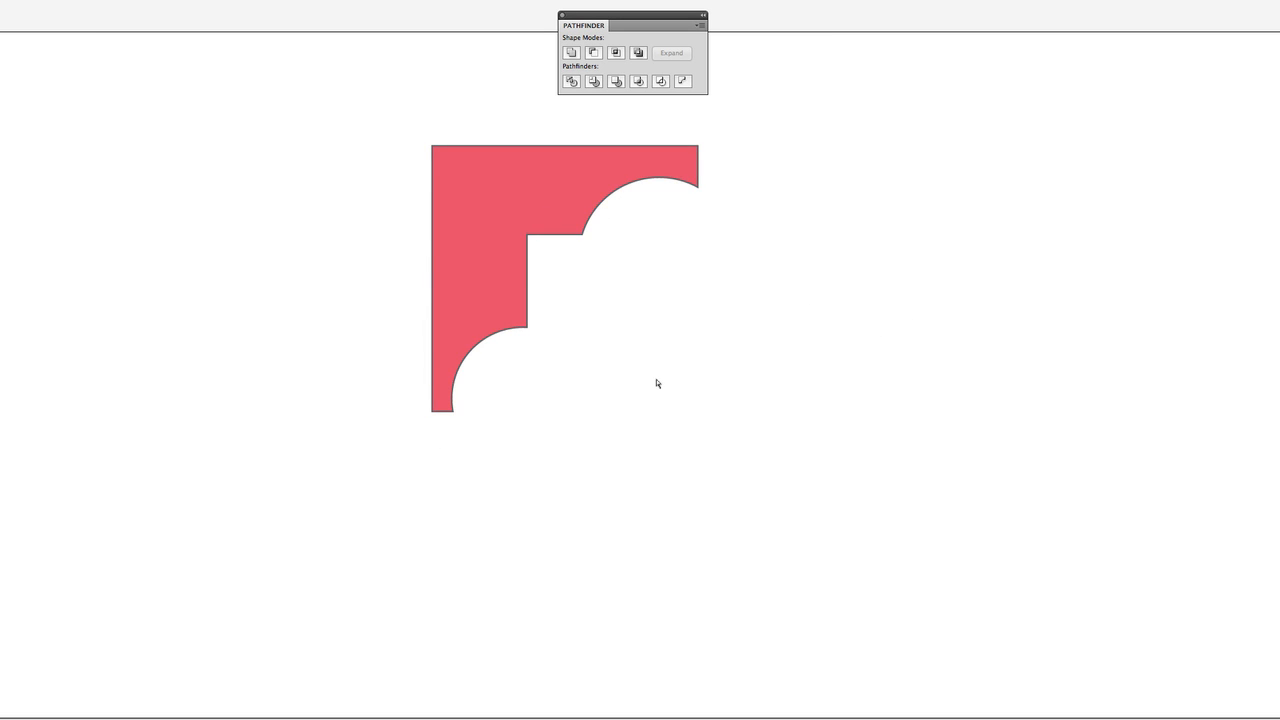
key(super+z)
key(super+z)
key(super+z)
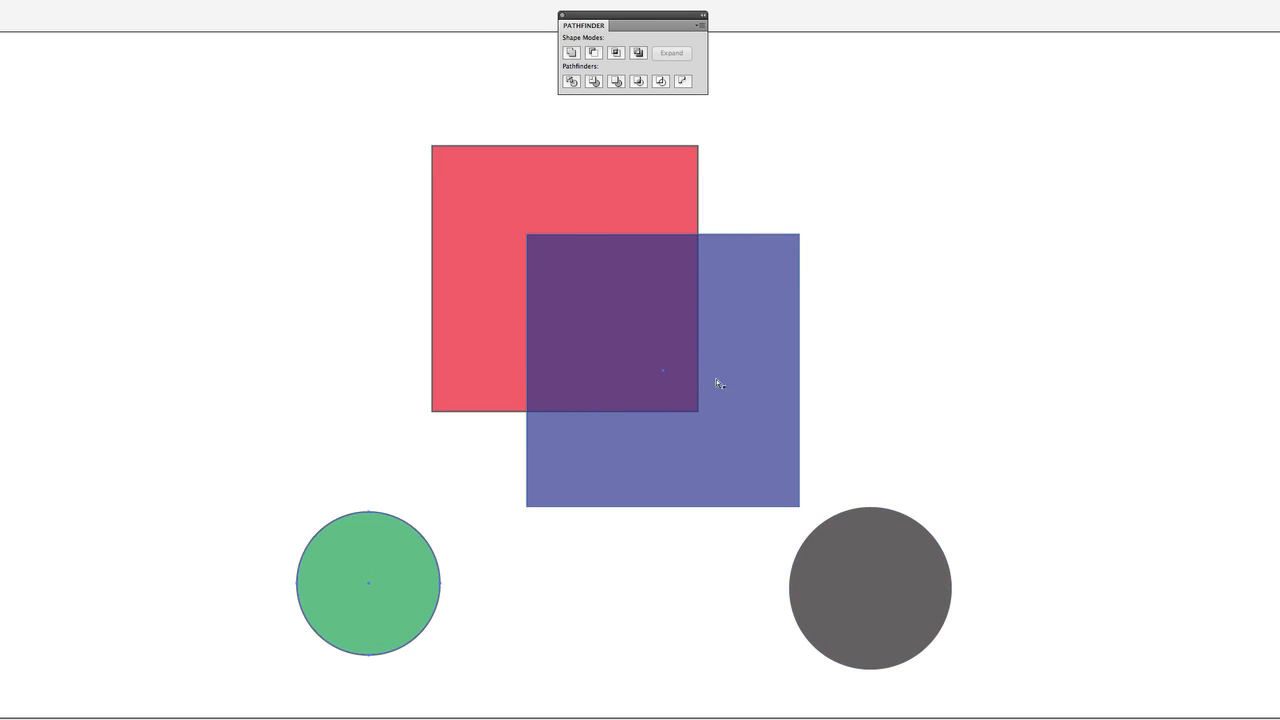
click(971, 349)
Intersect the overlapping red and blue squares with Pathfinder several times, undoing the result each time.
drag(951, 114, 311, 405)
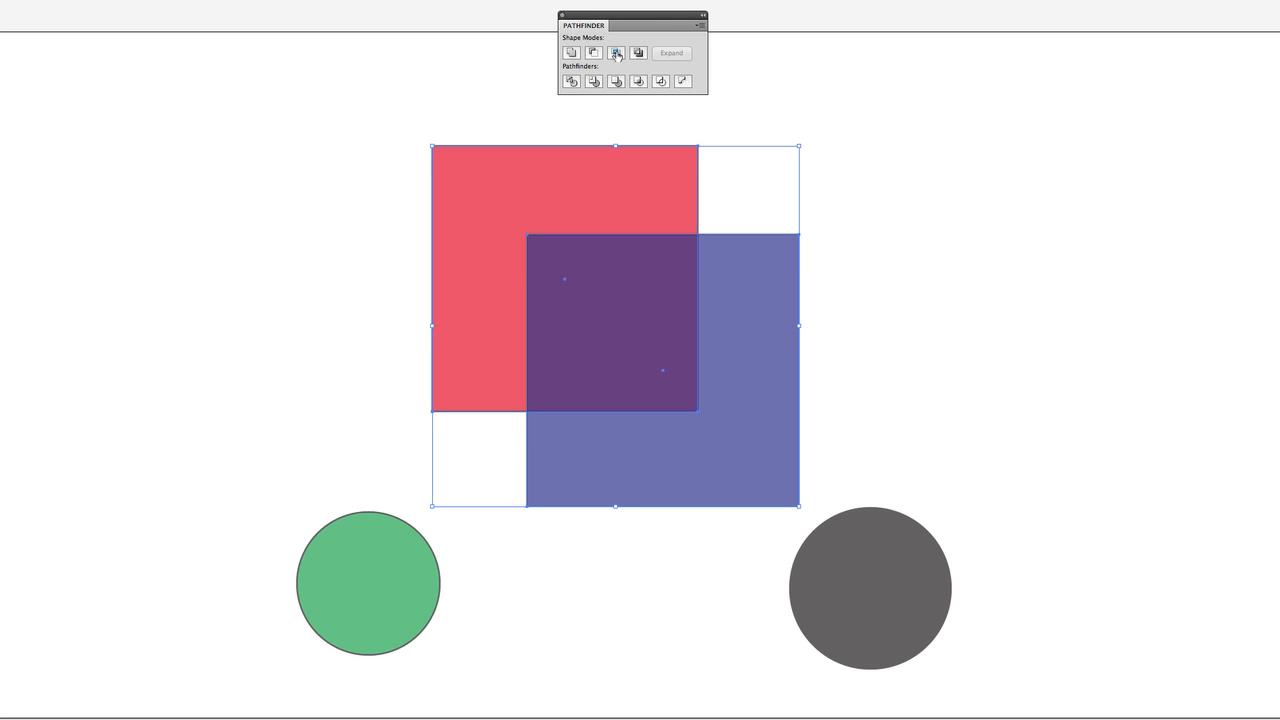
click(616, 53)
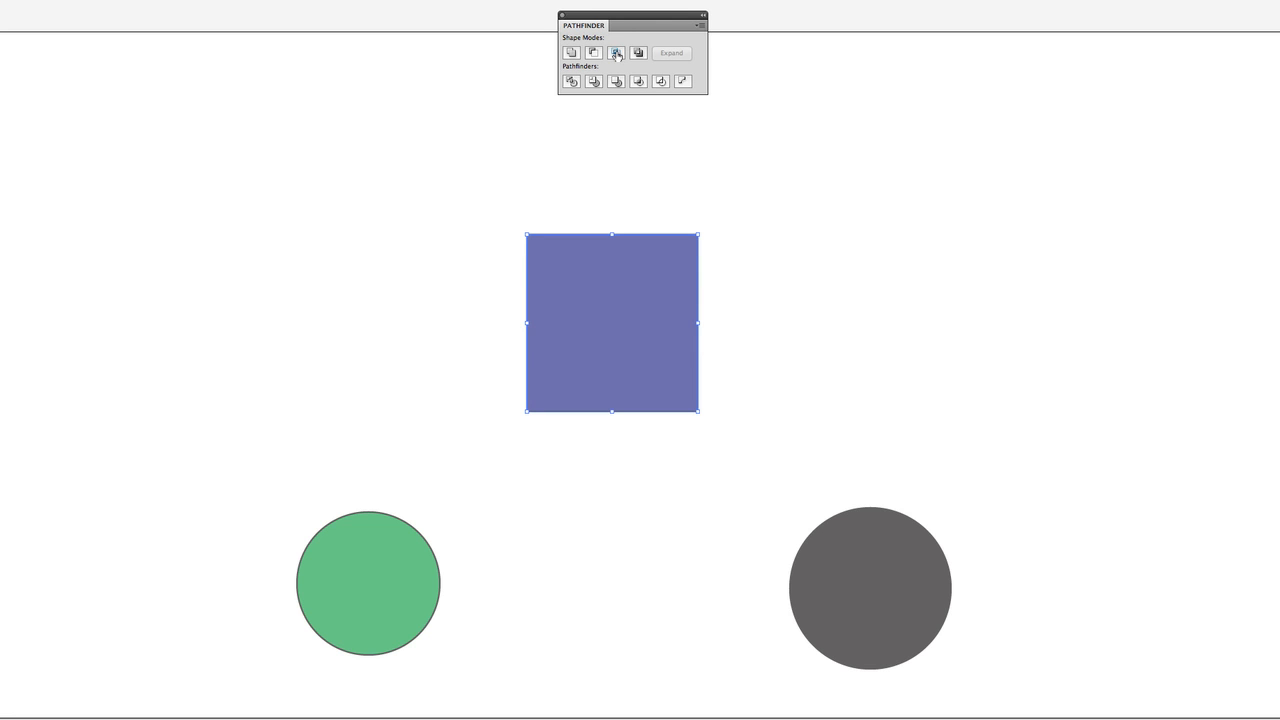
key(ctrl+z)
click(616, 53)
key(ctrl+z)
click(616, 53)
key(ctrl+z)
click(616, 53)
key(ctrl+z)
click(616, 53)
key(ctrl+z)
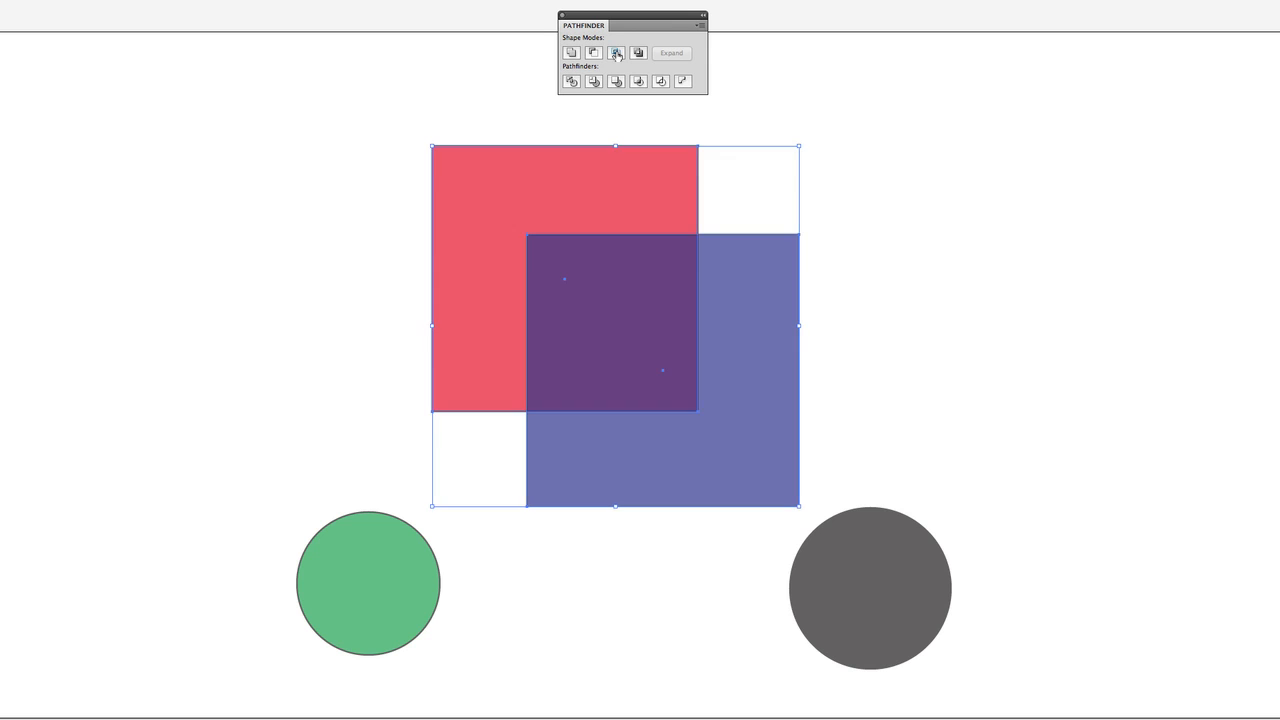
click(616, 53)
key(ctrl+z)
click(616, 53)
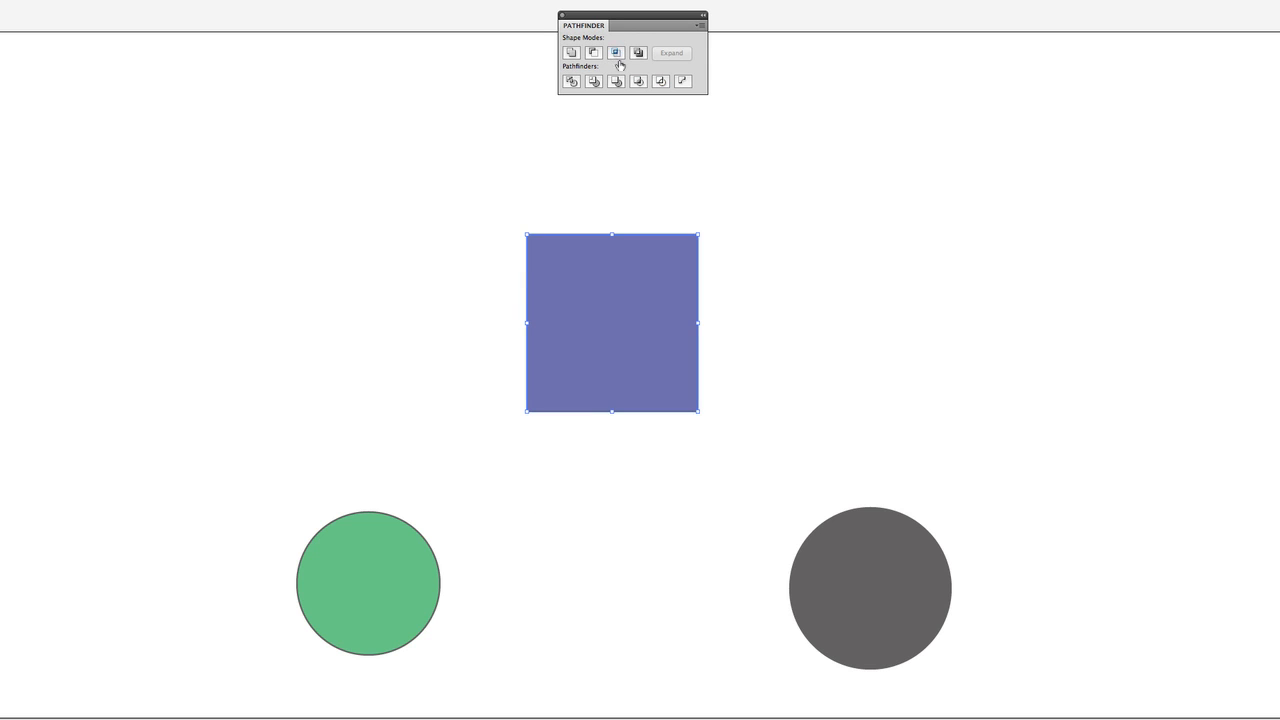
key(ctrl+z)
Move the gray circle over the squares' overlap and intersect the three shapes with Pathfinder twice, undoing the result each time.
drag(908, 594, 680, 260)
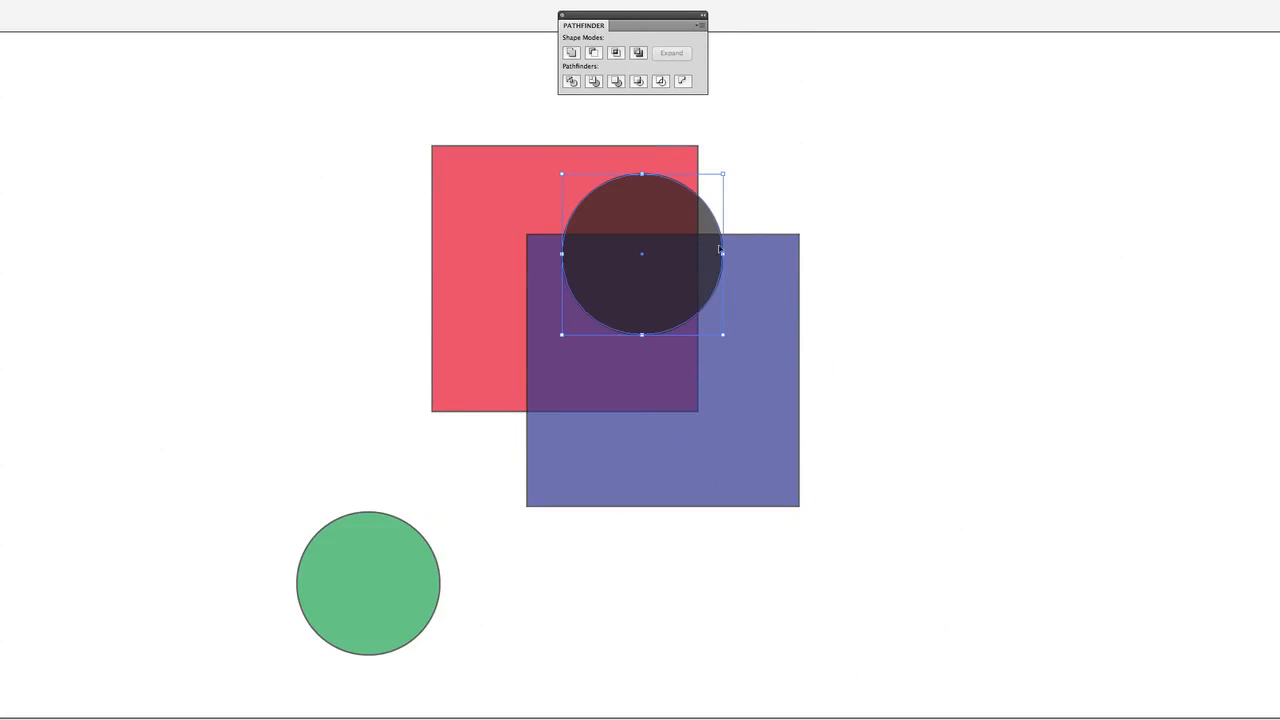
drag(911, 176, 421, 417)
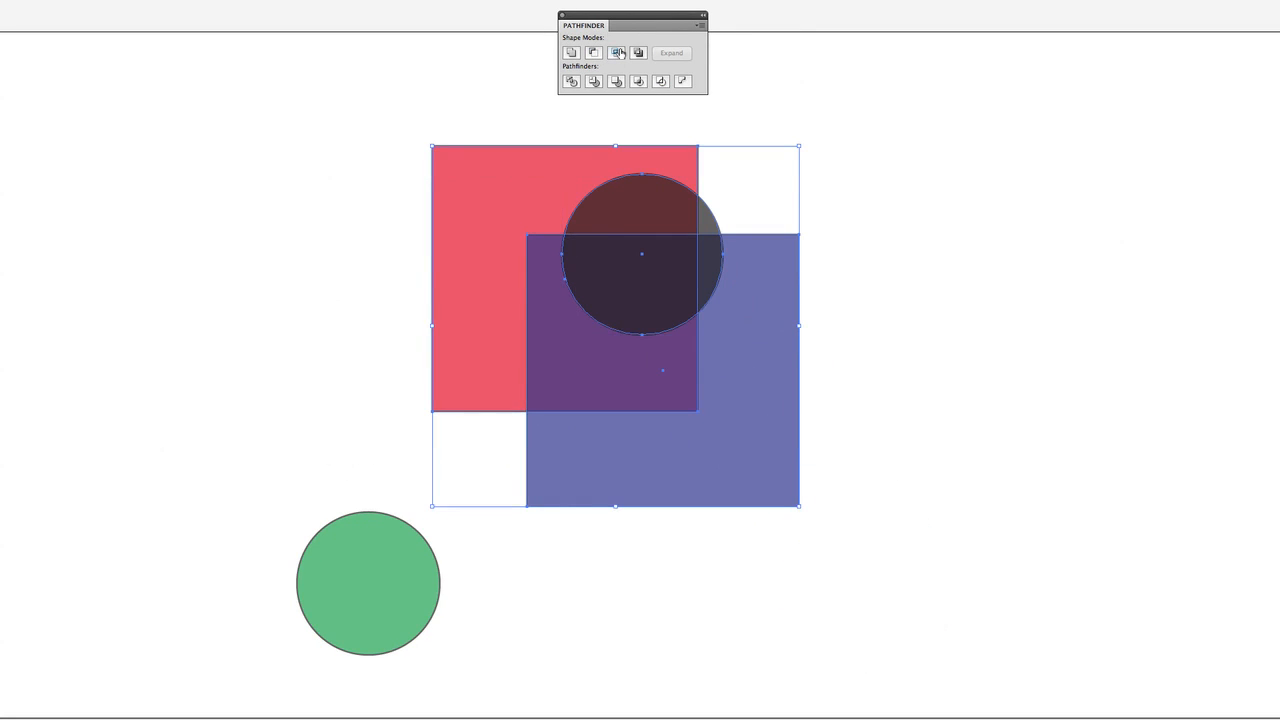
click(616, 53)
click(784, 230)
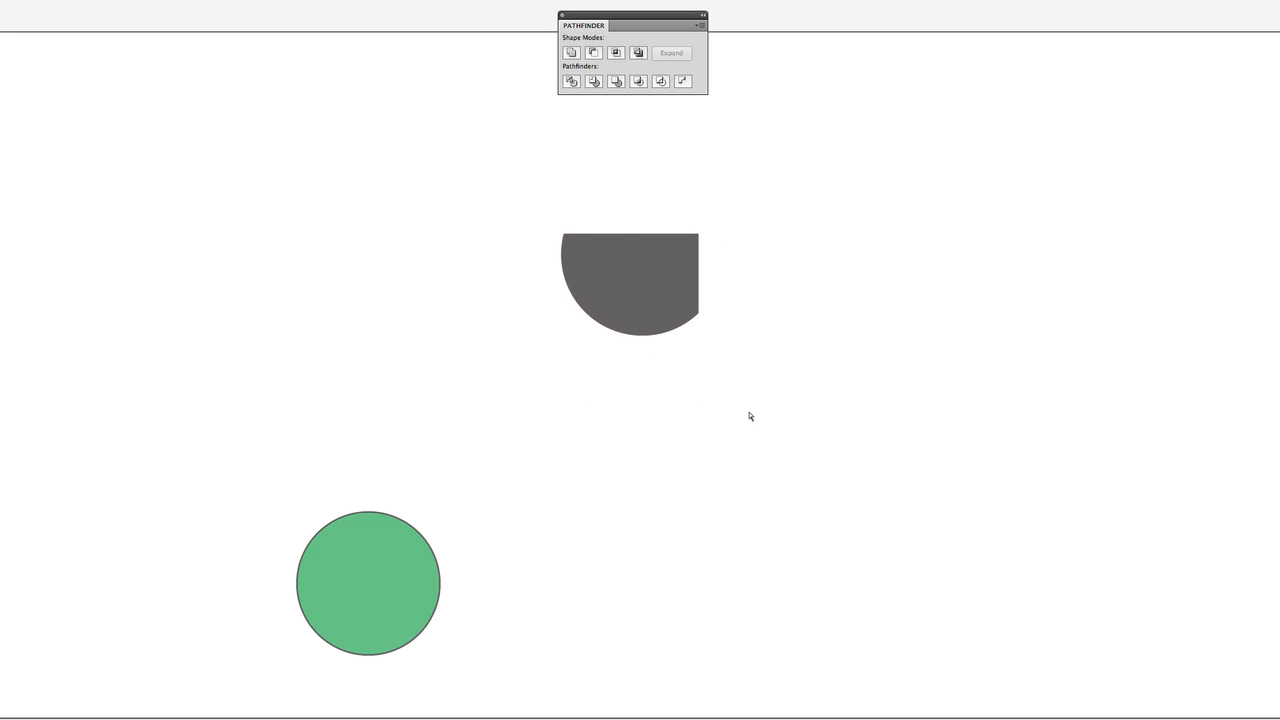
key(ctrl+z)
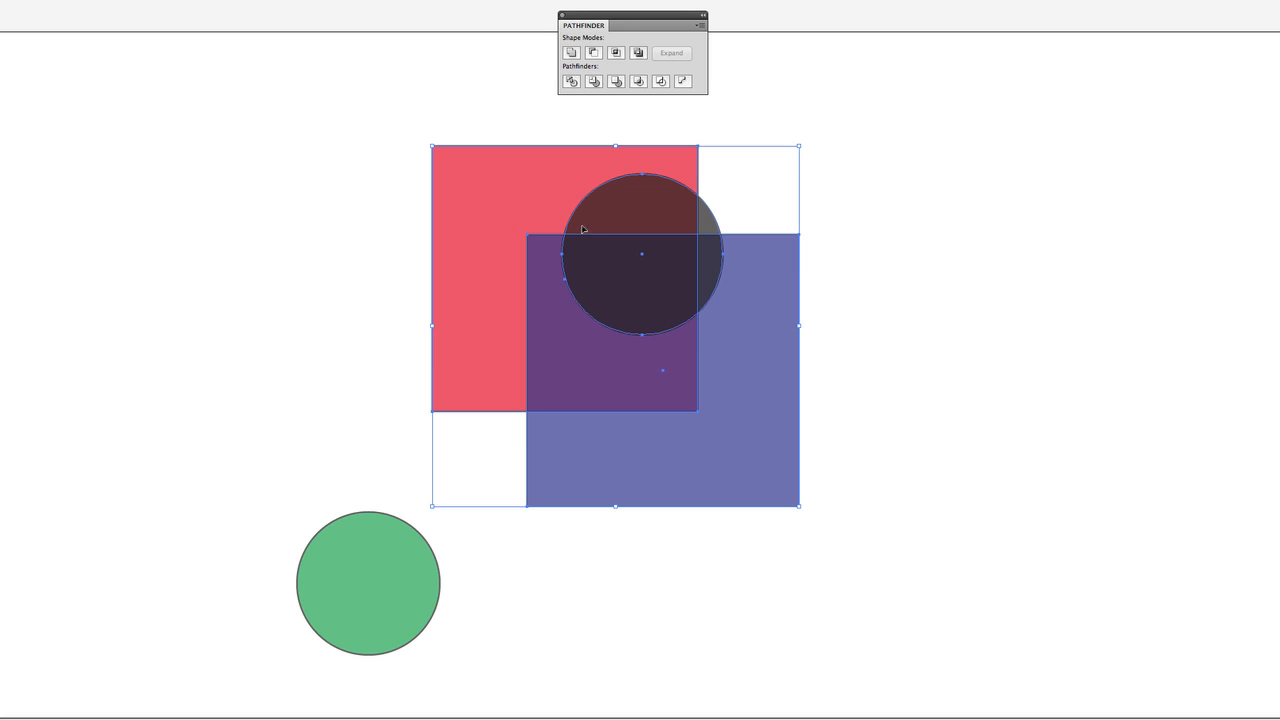
click(616, 53)
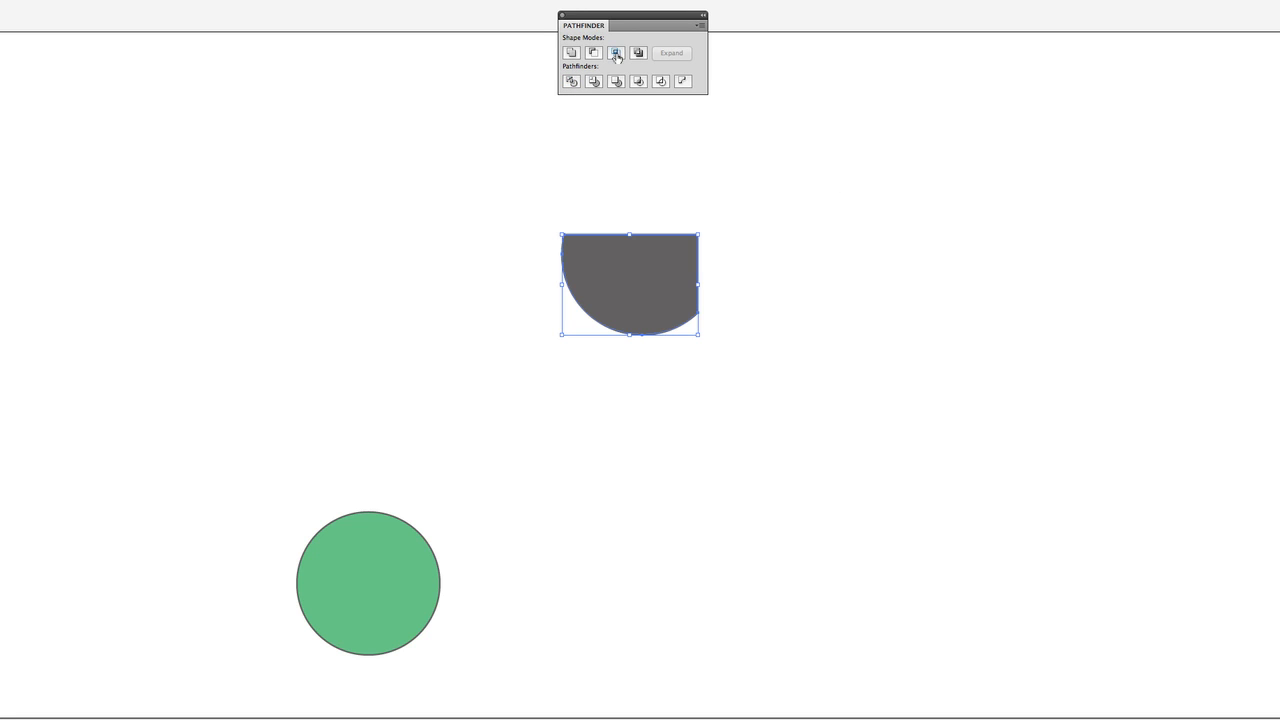
key(ctrl+z)
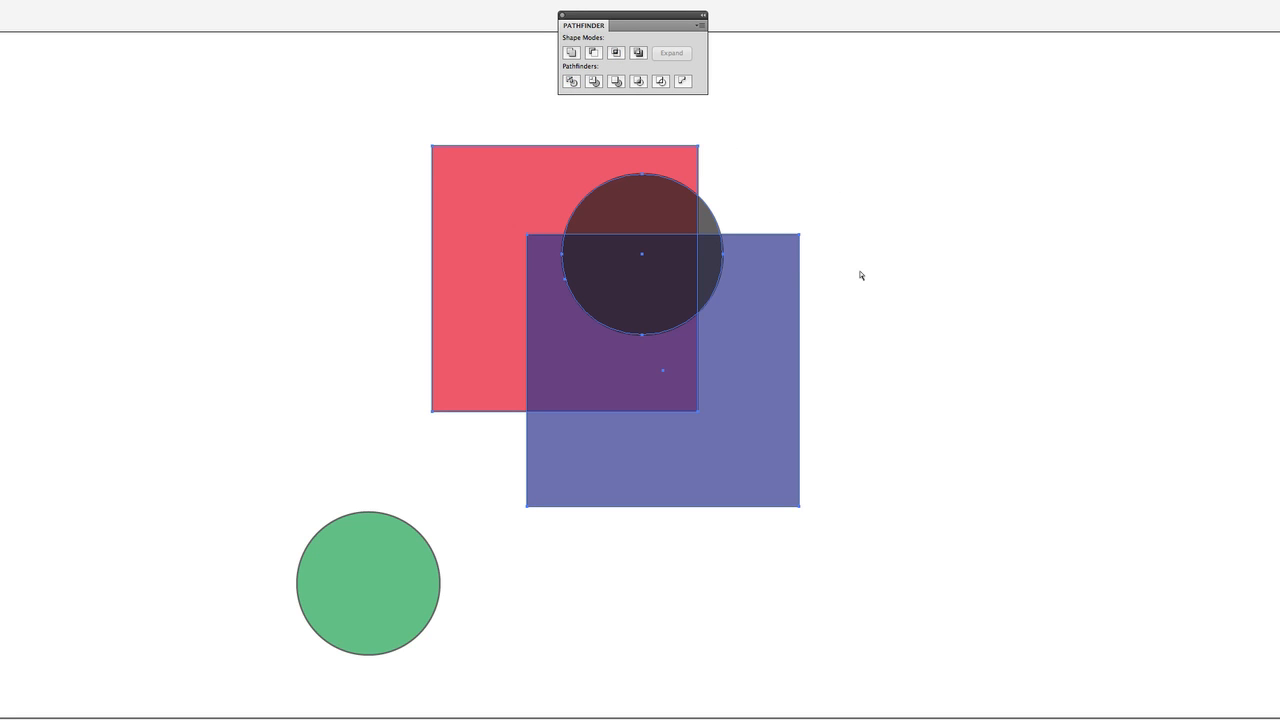
Move the gray circle off the squares into the empty area to the right of the blue square.
click(860, 275)
drag(712, 222, 1001, 436)
click(938, 277)
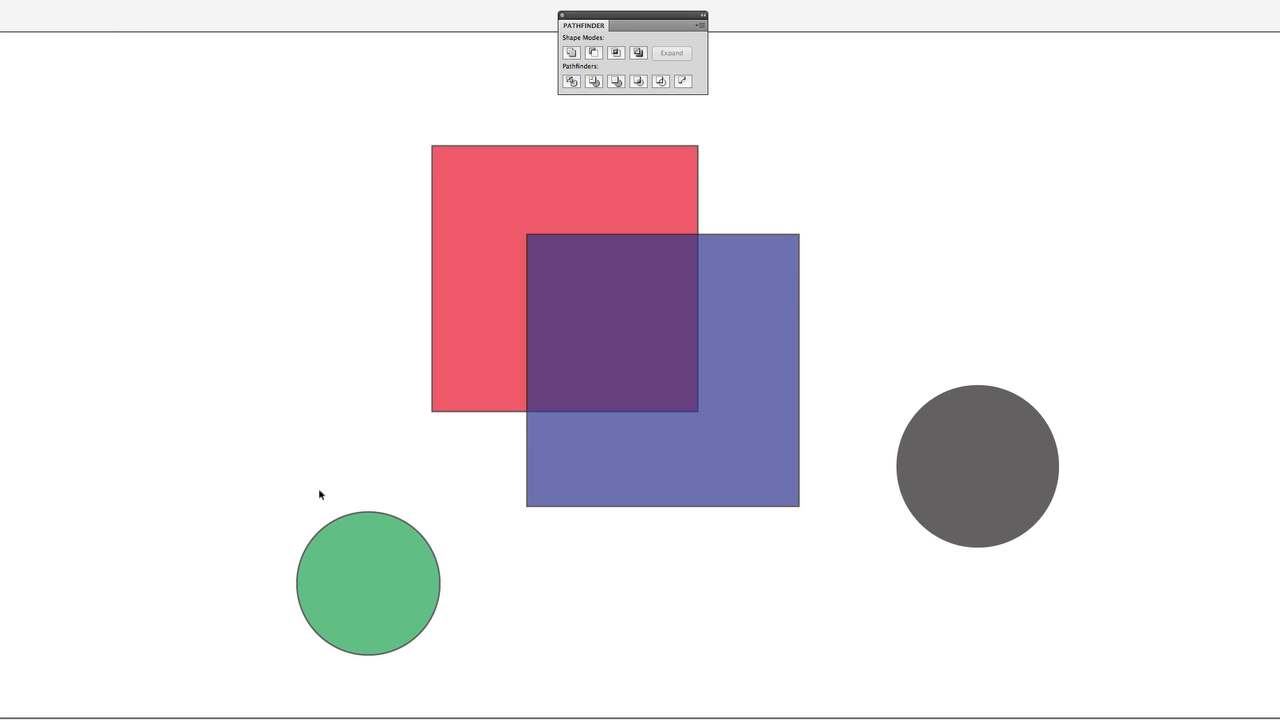
Place two overlapping copies of the green circle to the left of the red square and cut them into a crescent with Minus Front.
alt+drag(389, 600, 173, 212)
drag(297, 102, 86, 334)
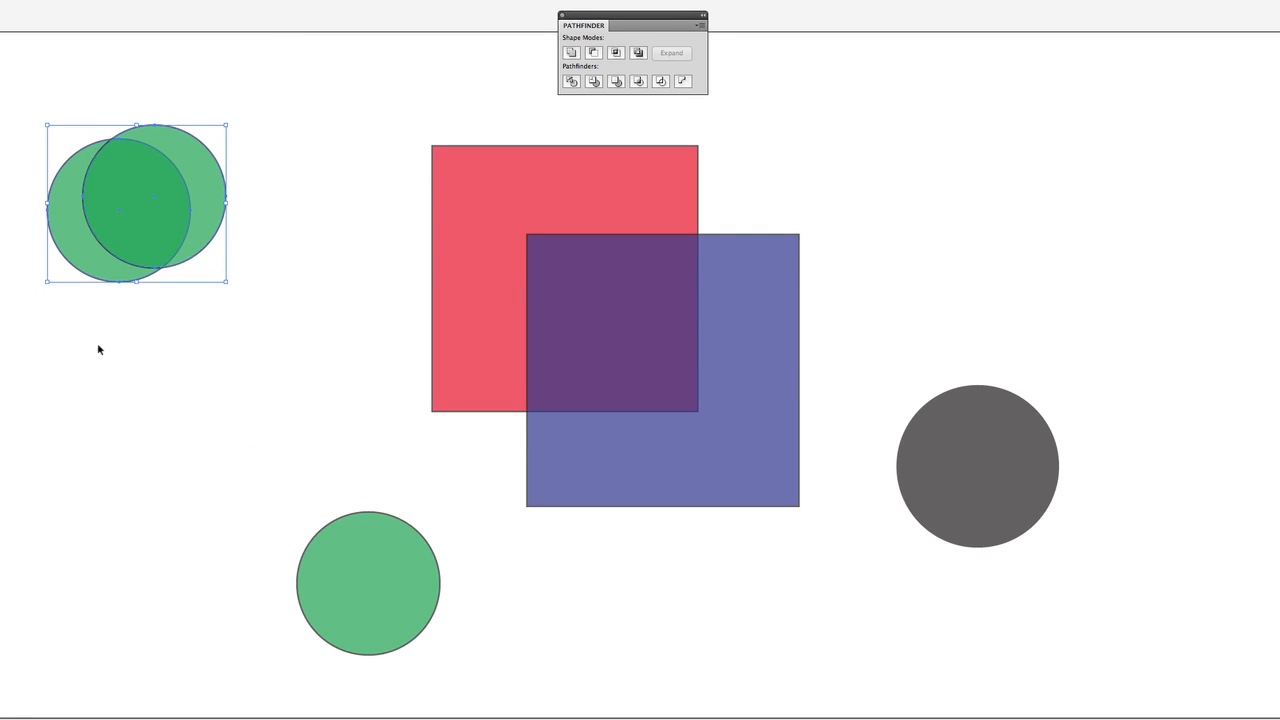
click(637, 54)
click(591, 54)
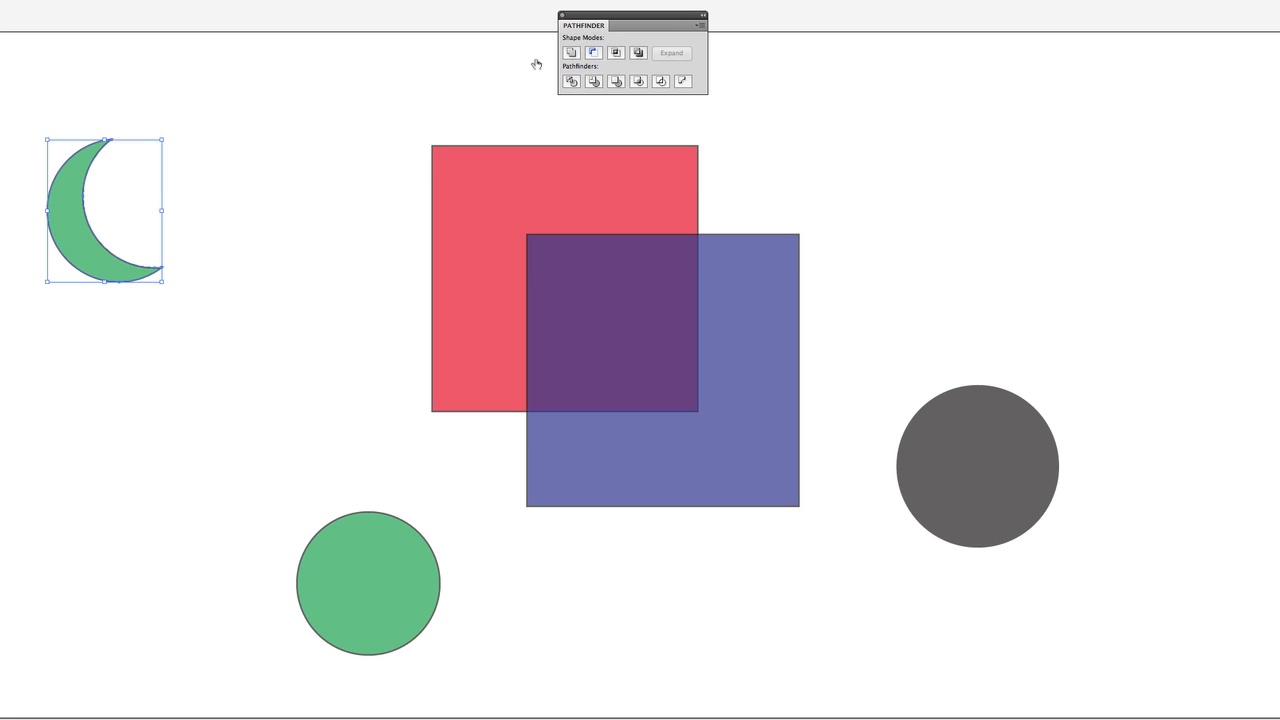
click(101, 127)
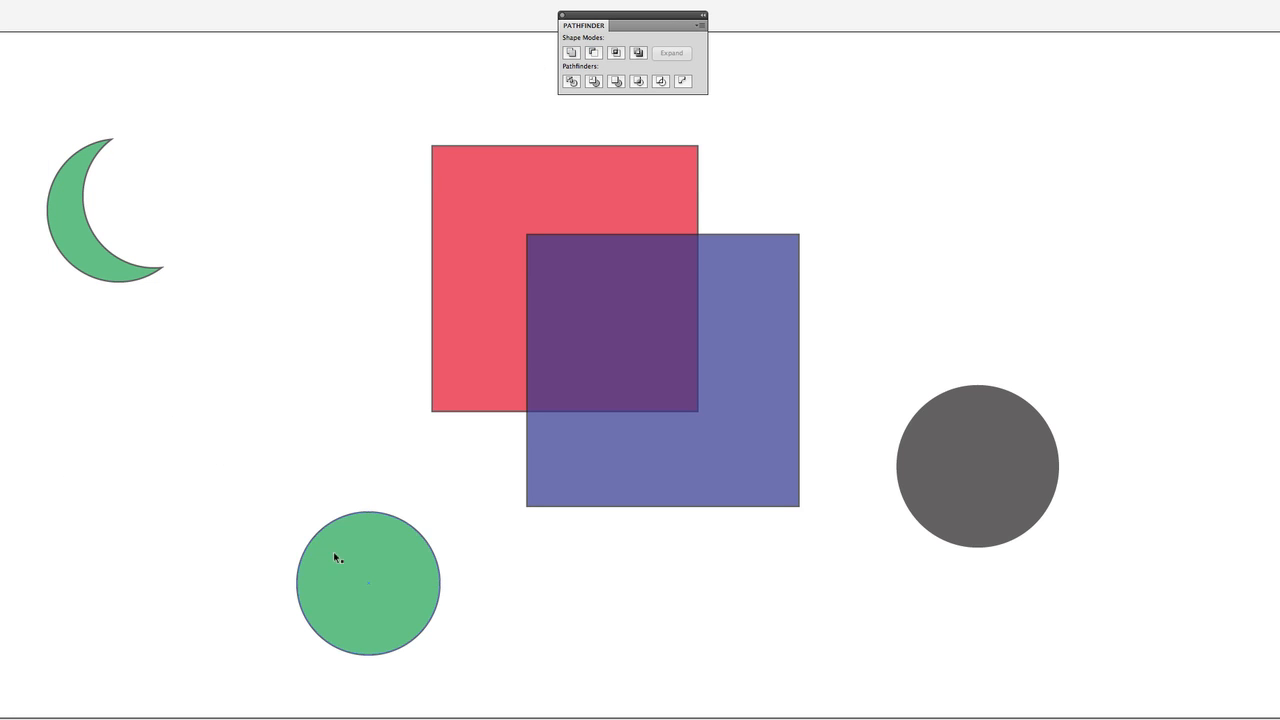
Undo the crescent and both copies of the green circle.
key(ctrl+z)
key(ctrl+z)
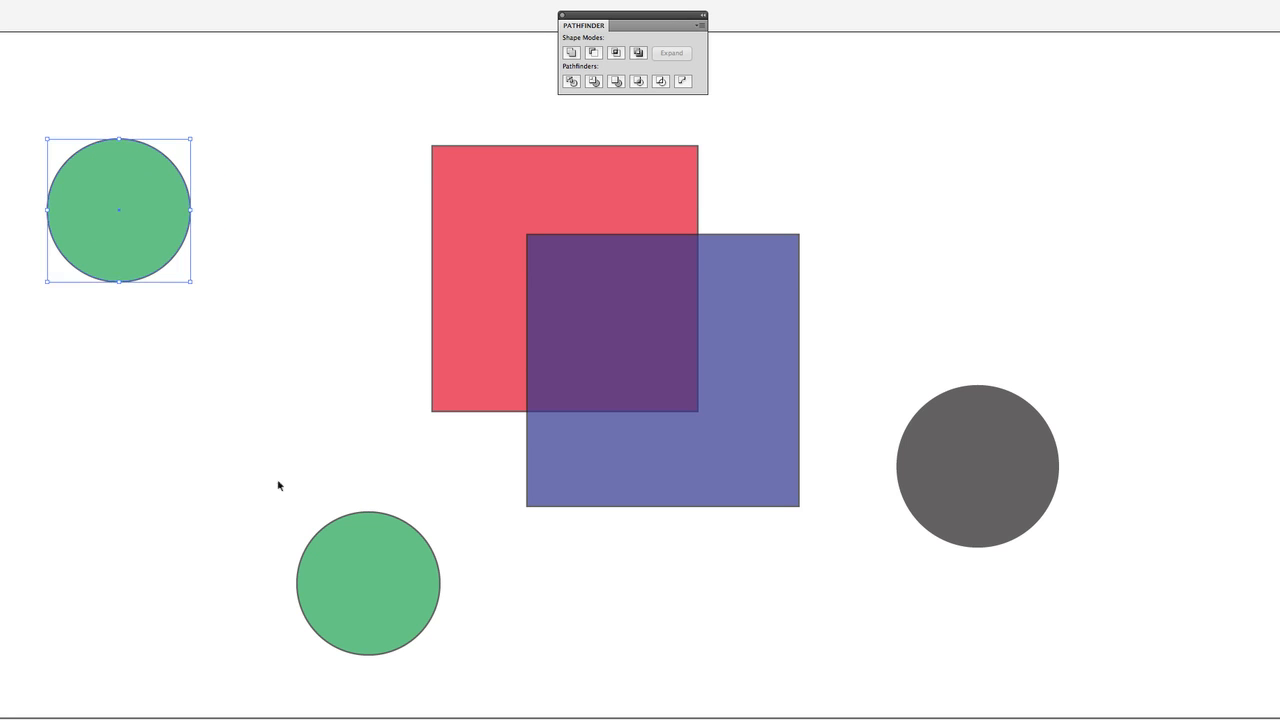
key(ctrl+z)
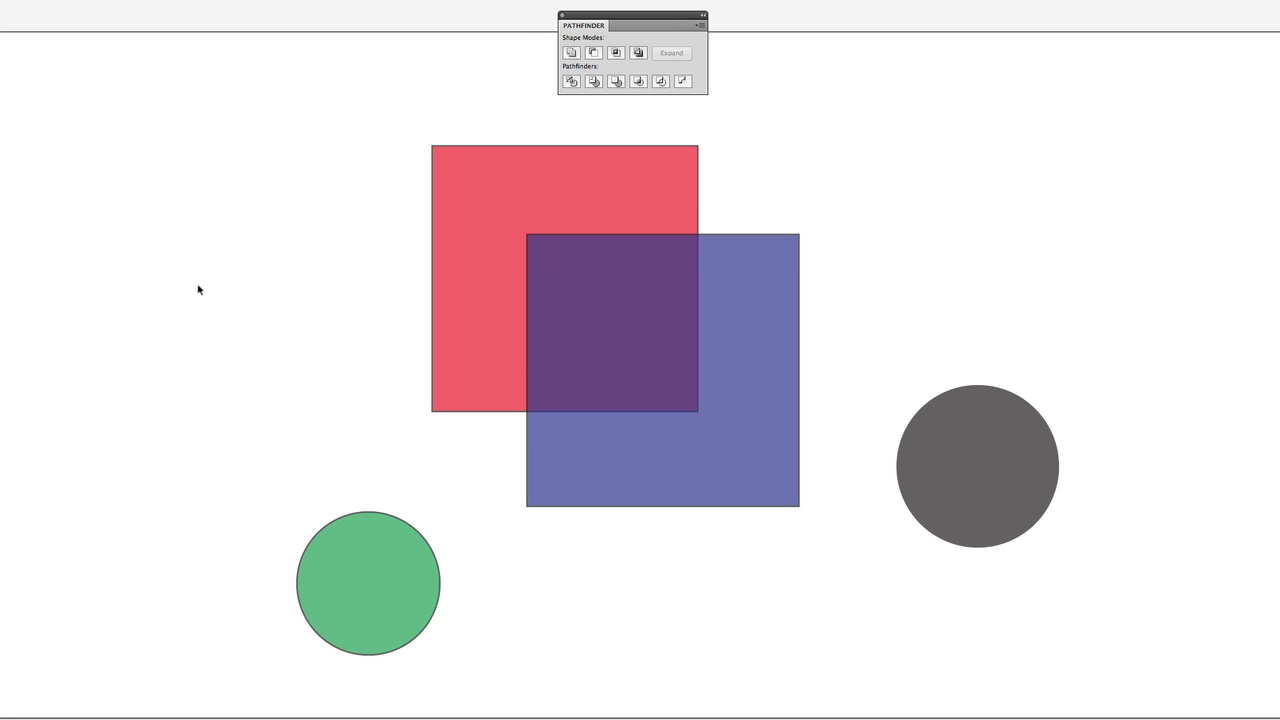
Place two copies of the blue square above the gray circle, the second overlapping the first and shifted straight down.
scroll(198, 291, right, 1)
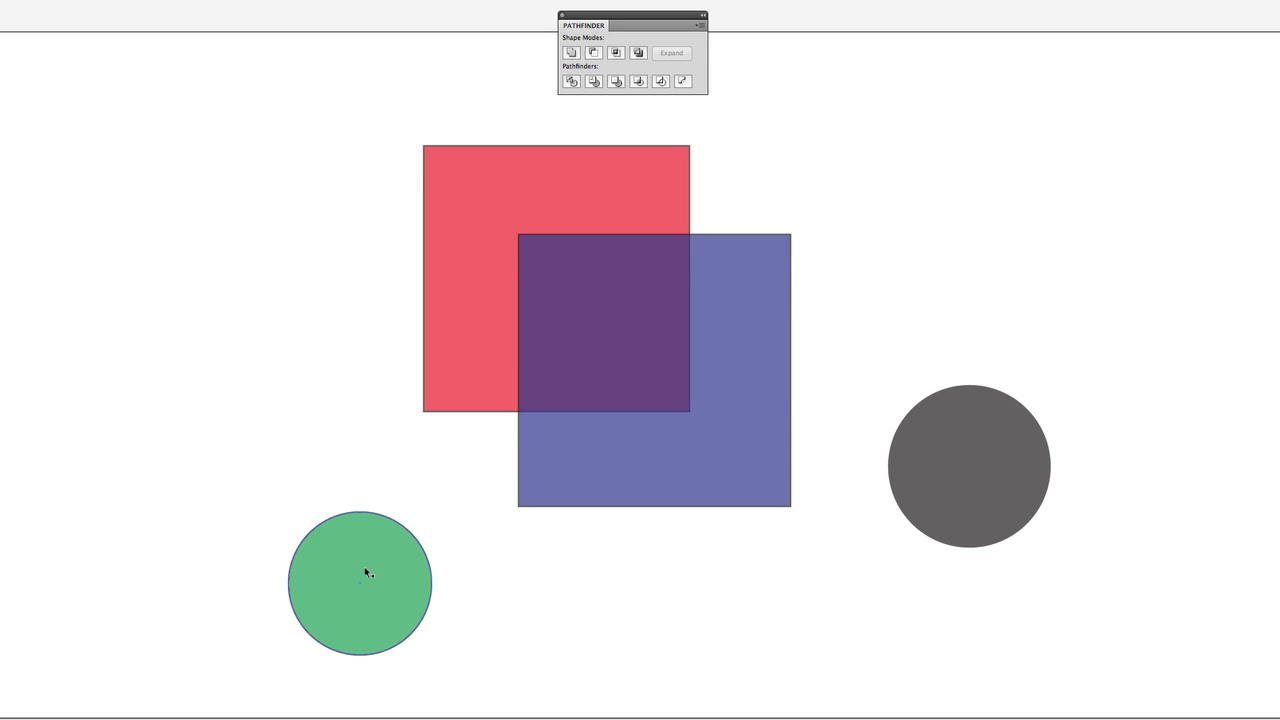
click(416, 385)
click(614, 297)
click(714, 343)
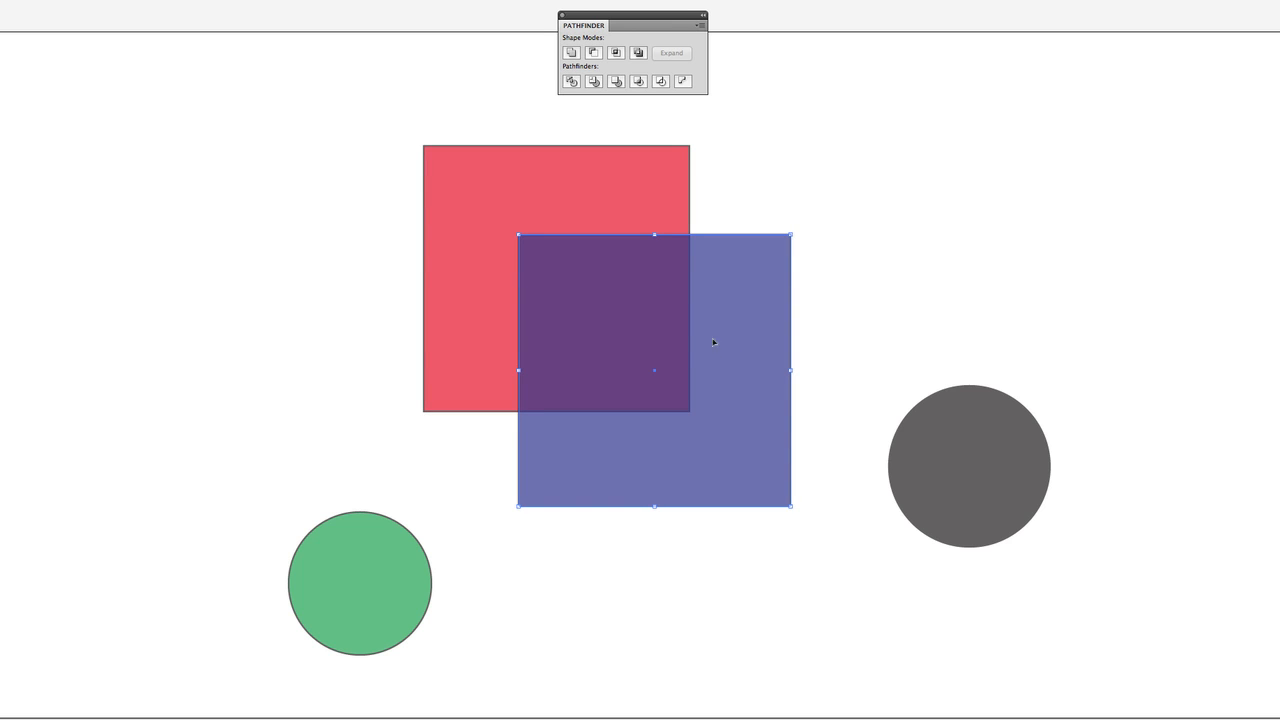
drag(741, 385, 1166, 91)
drag(1143, 137, 1131, 238)
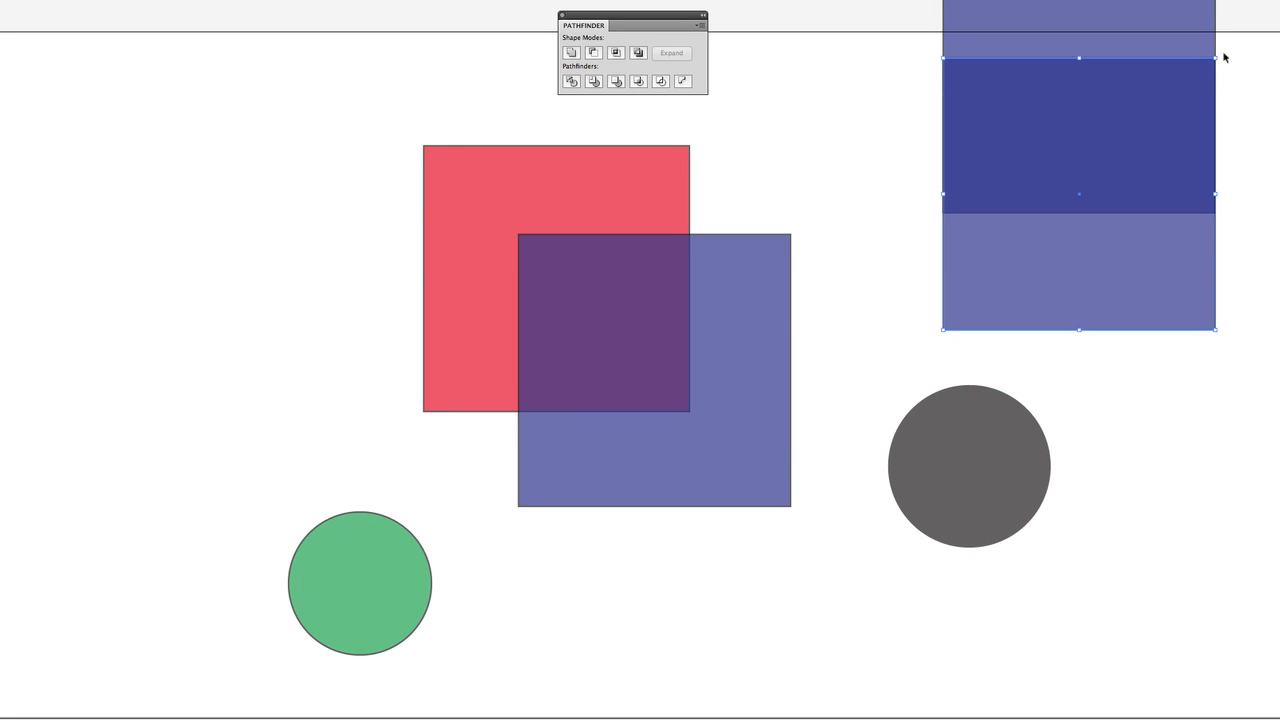
Rotate the lower blue copy 45° into a diamond, lower it, and intersect it with the upper copy to form a triangle.
drag(1219, 56, 1272, 193)
drag(1114, 280, 1114, 372)
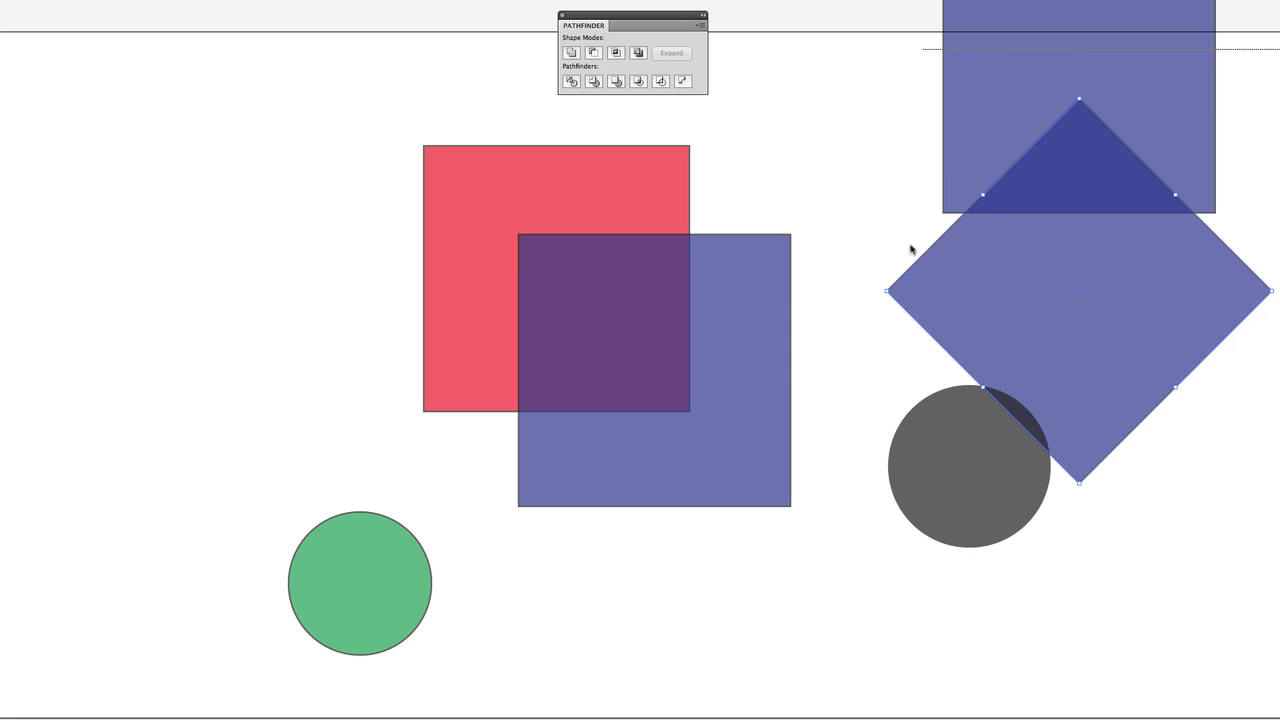
click(616, 56)
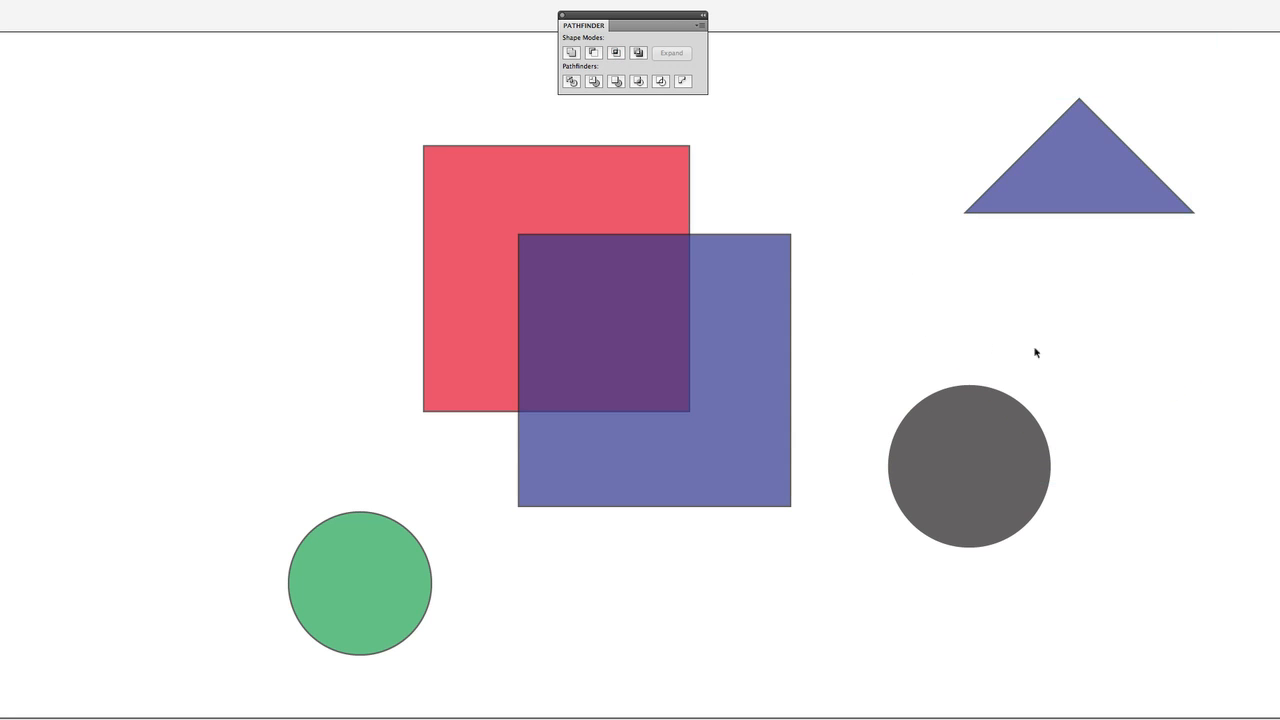
click(1078, 149)
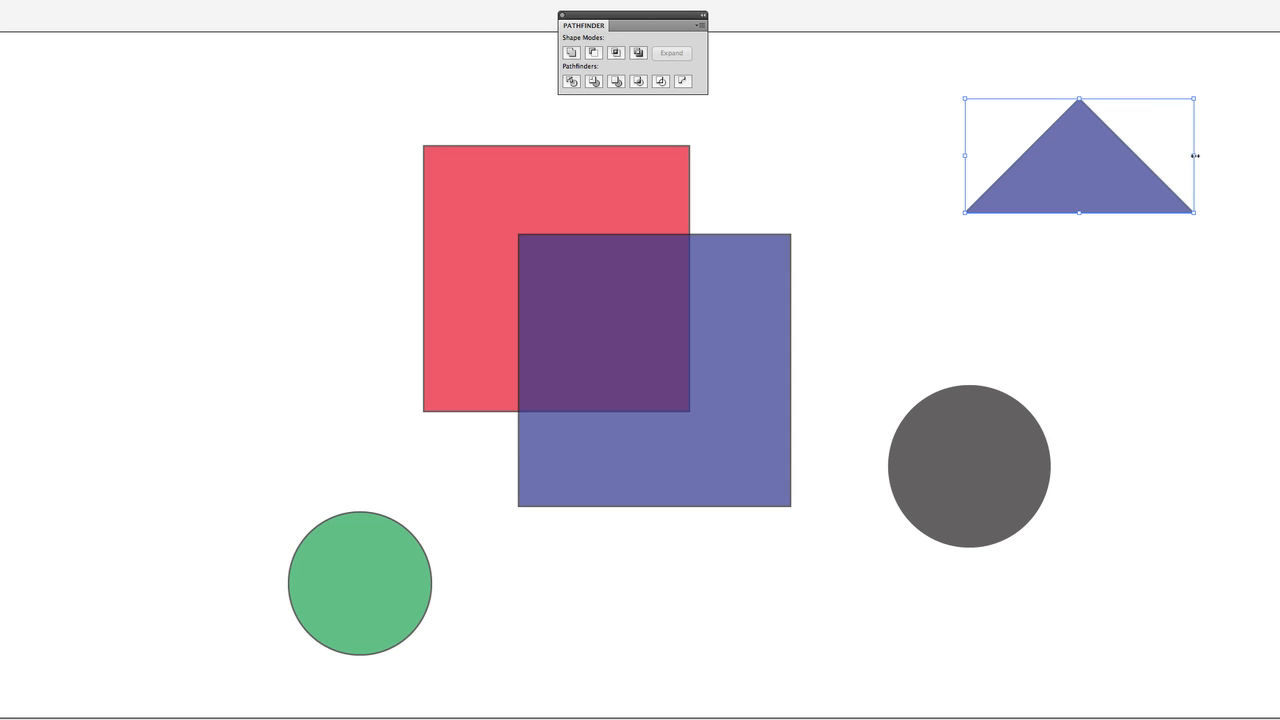
Narrow the triangle symmetrically to about 0.97 in wide and draw a slim blue rectangle as a stem overlapping its base.
drag(1194, 155, 1135, 155)
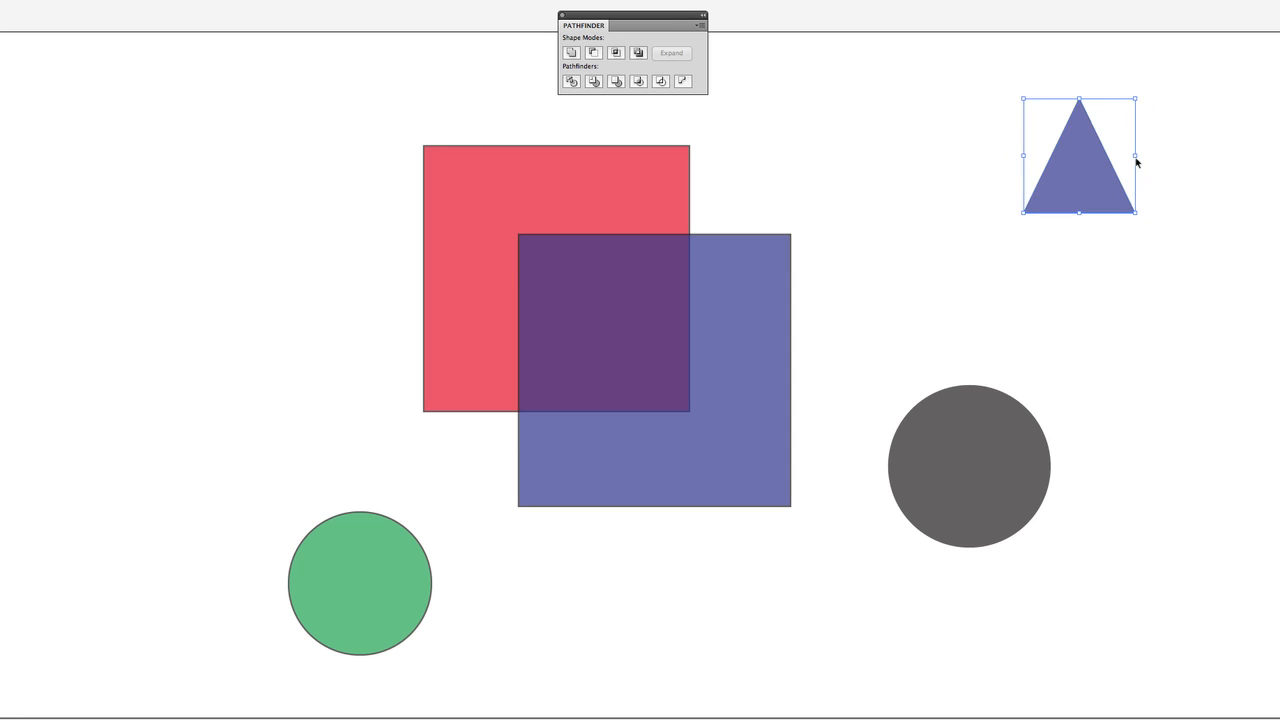
click(867, 149)
drag(1065, 188, 1092, 297)
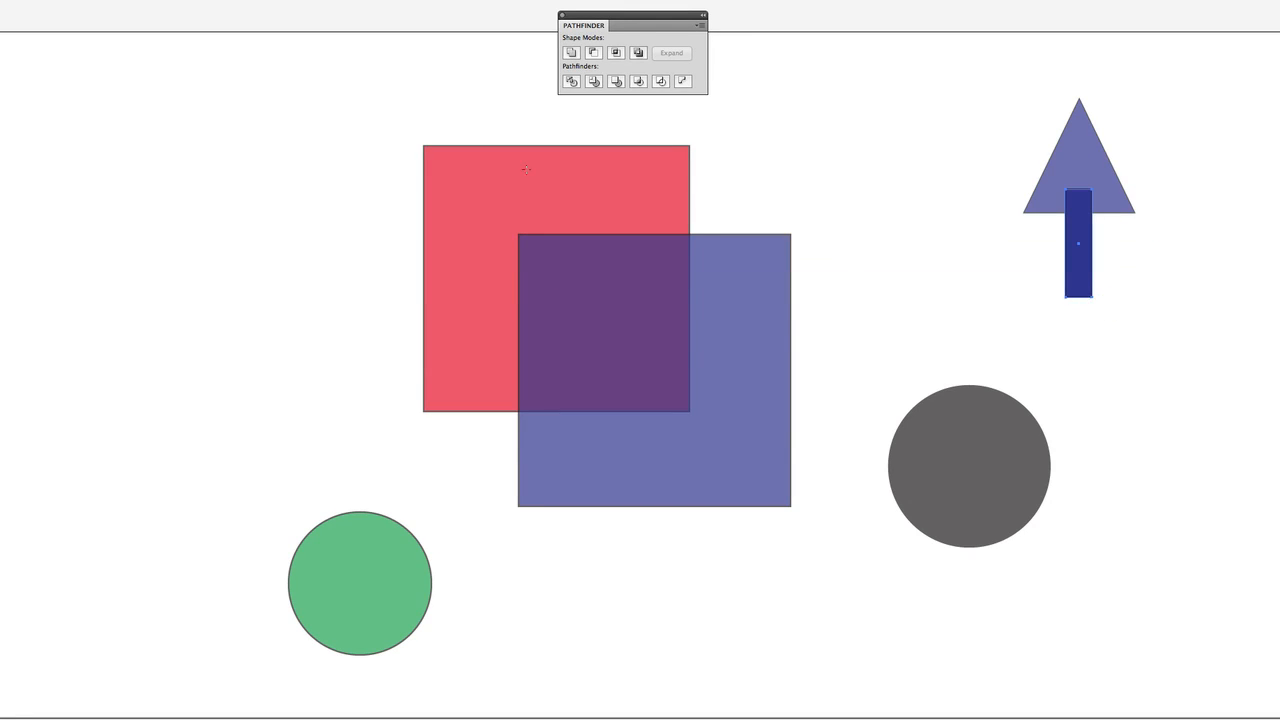
key(v)
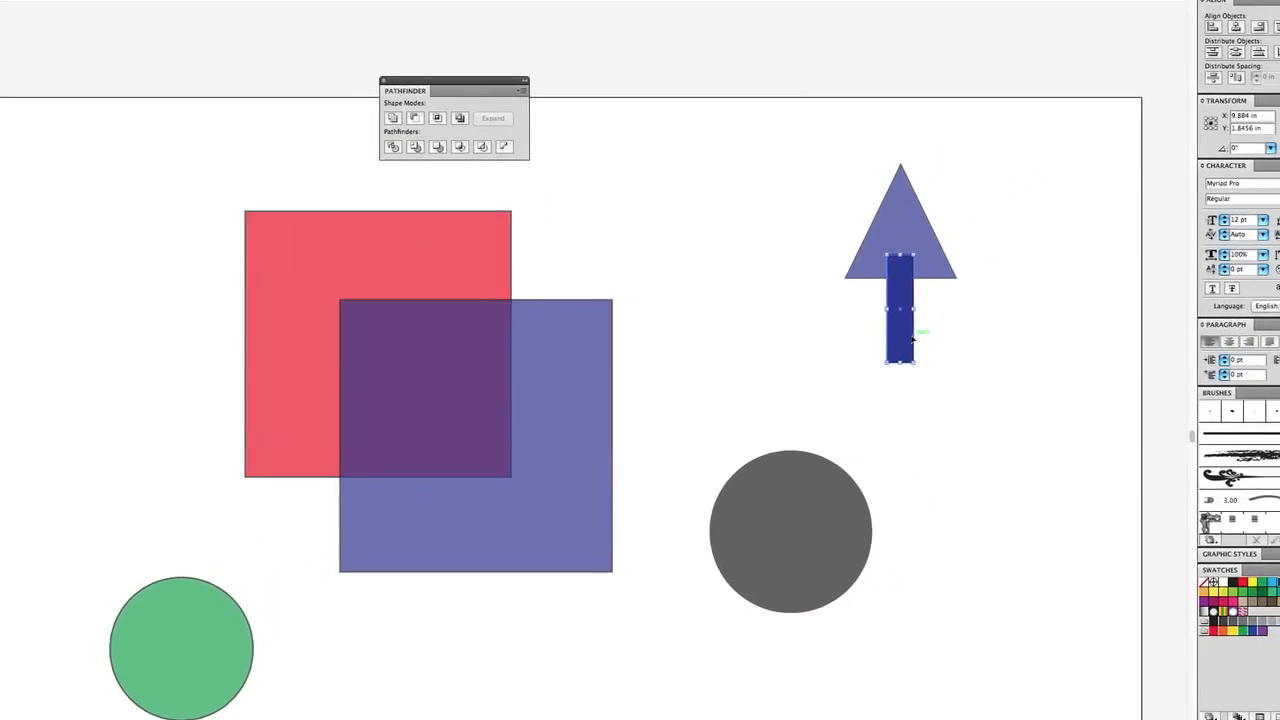
Center the triangle and the slim rectangle horizontally on each other and unite them into a single arrow.
drag(810, 163, 1026, 385)
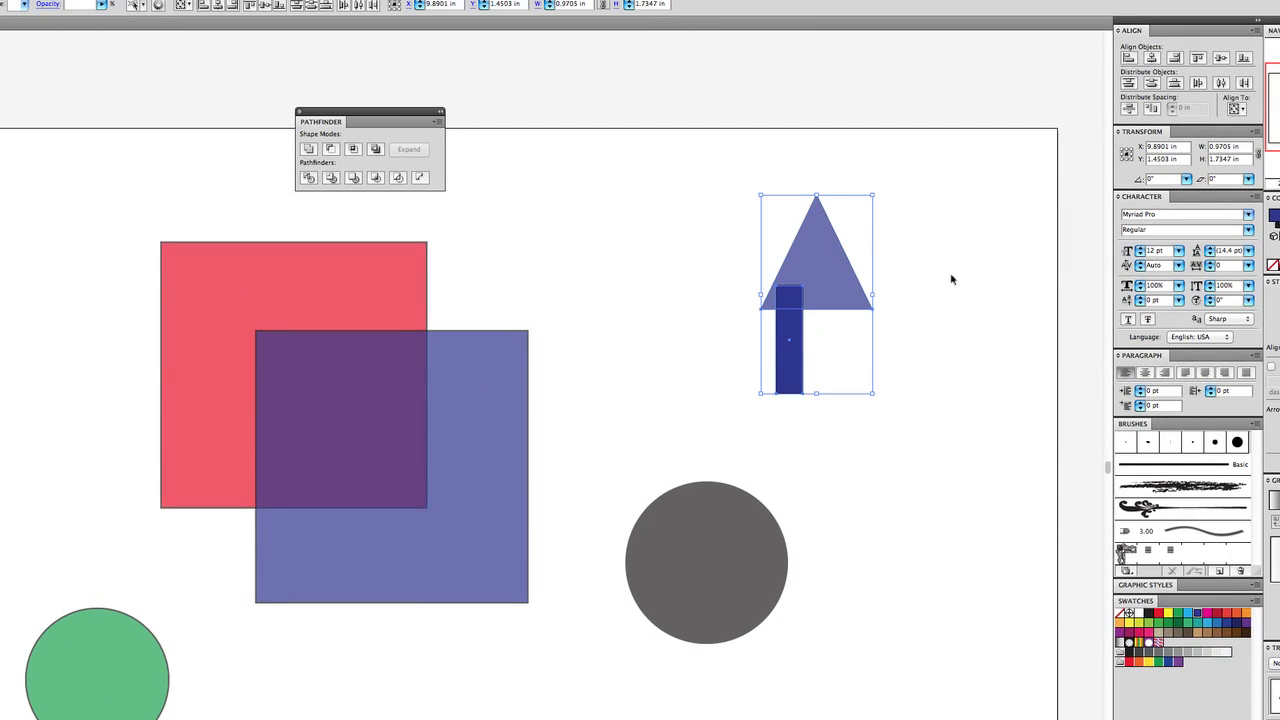
click(1151, 58)
drag(808, 248, 663, 255)
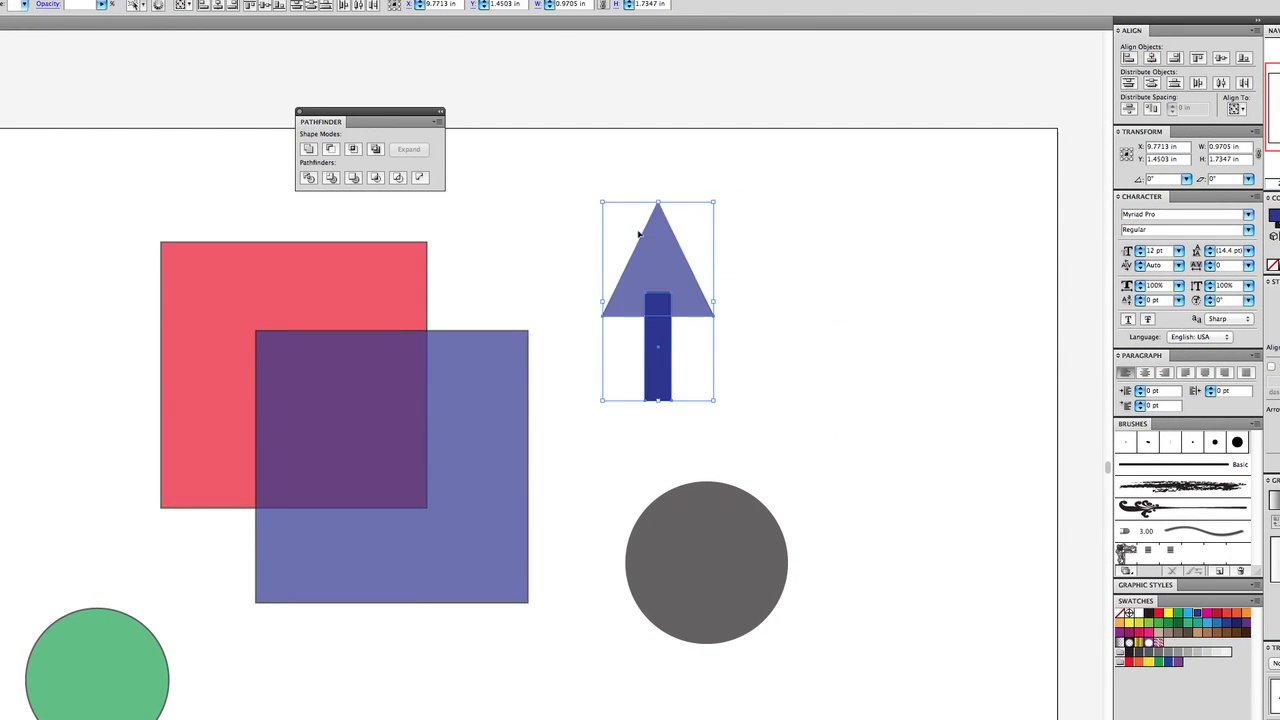
click(308, 150)
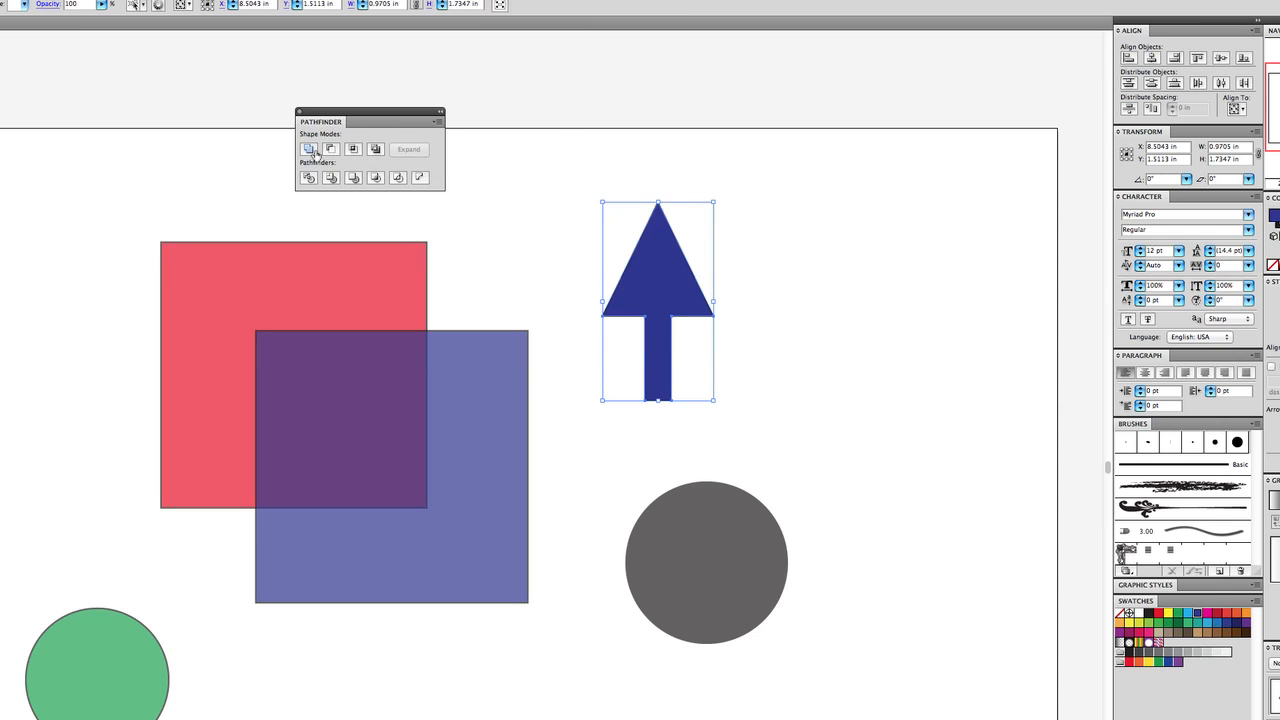
Delete the united arrow from the artboard.
click(894, 257)
click(676, 283)
drag(716, 196, 944, 451)
click(748, 279)
drag(639, 297, 603, 325)
key(Delete)
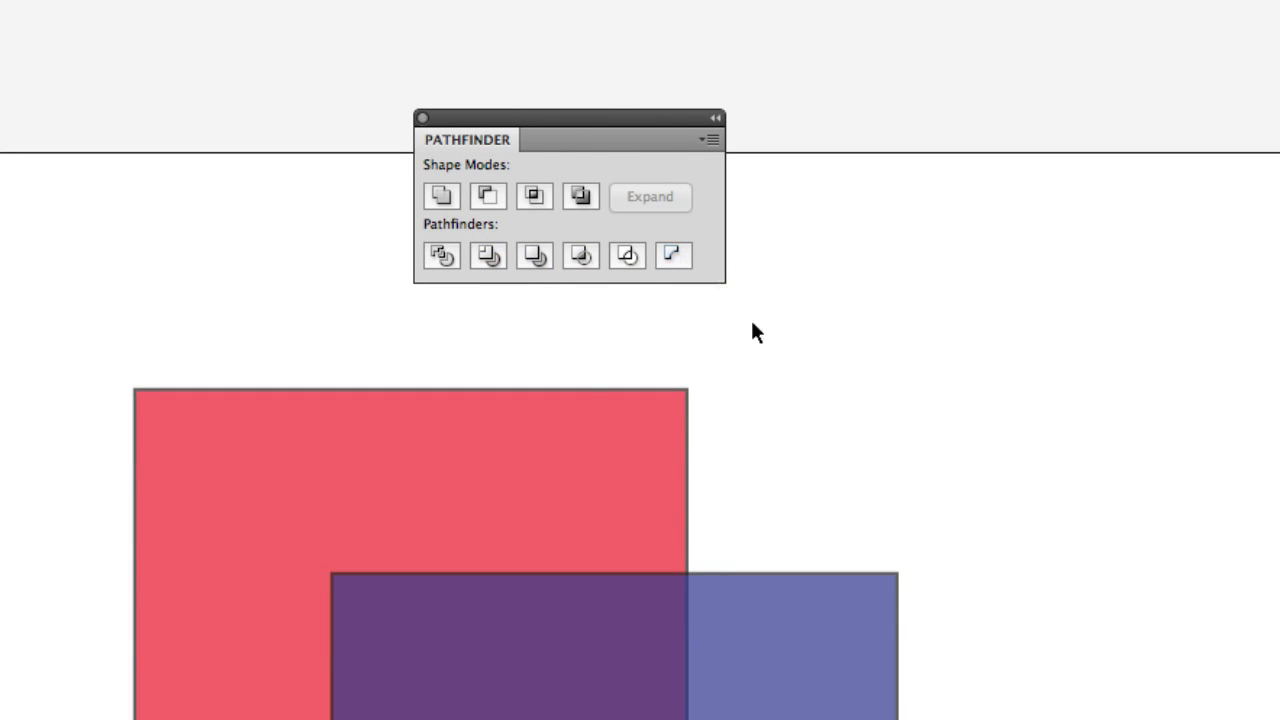
Divide the overlapping red and blue squares with the Pathfinder Divide operation.
click(438, 256)
drag(916, 357, 590, 690)
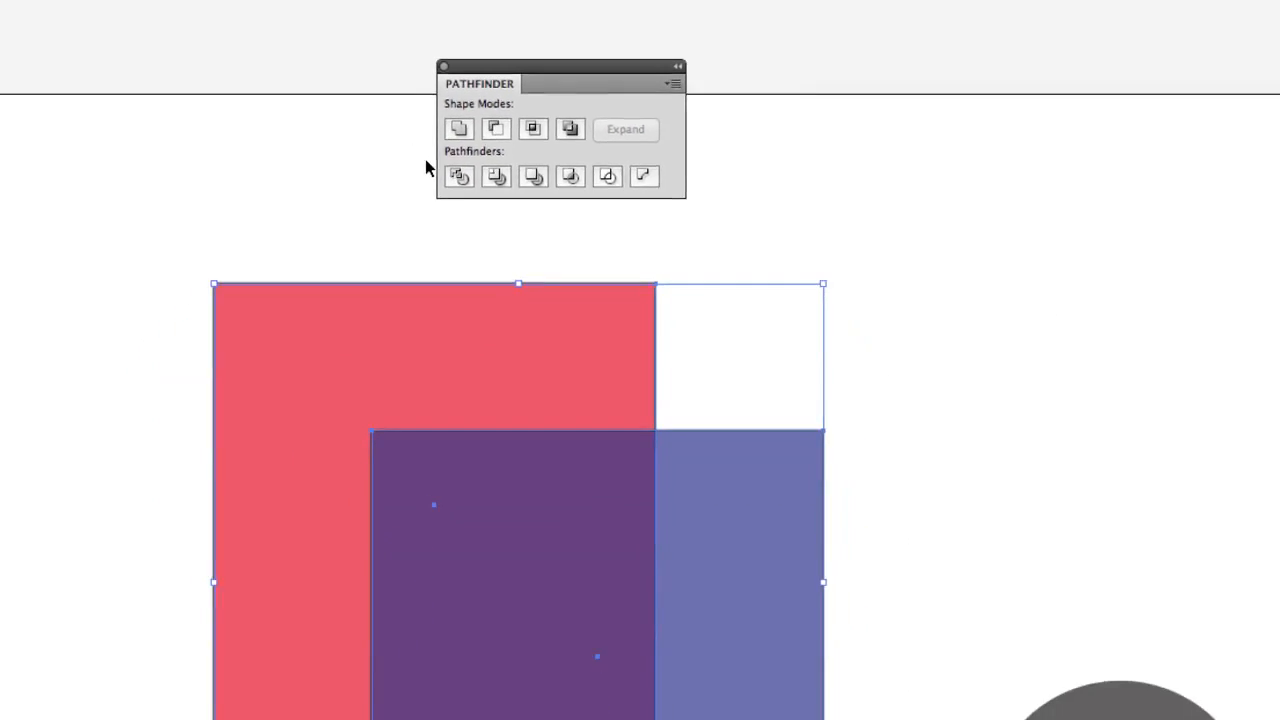
click(471, 130)
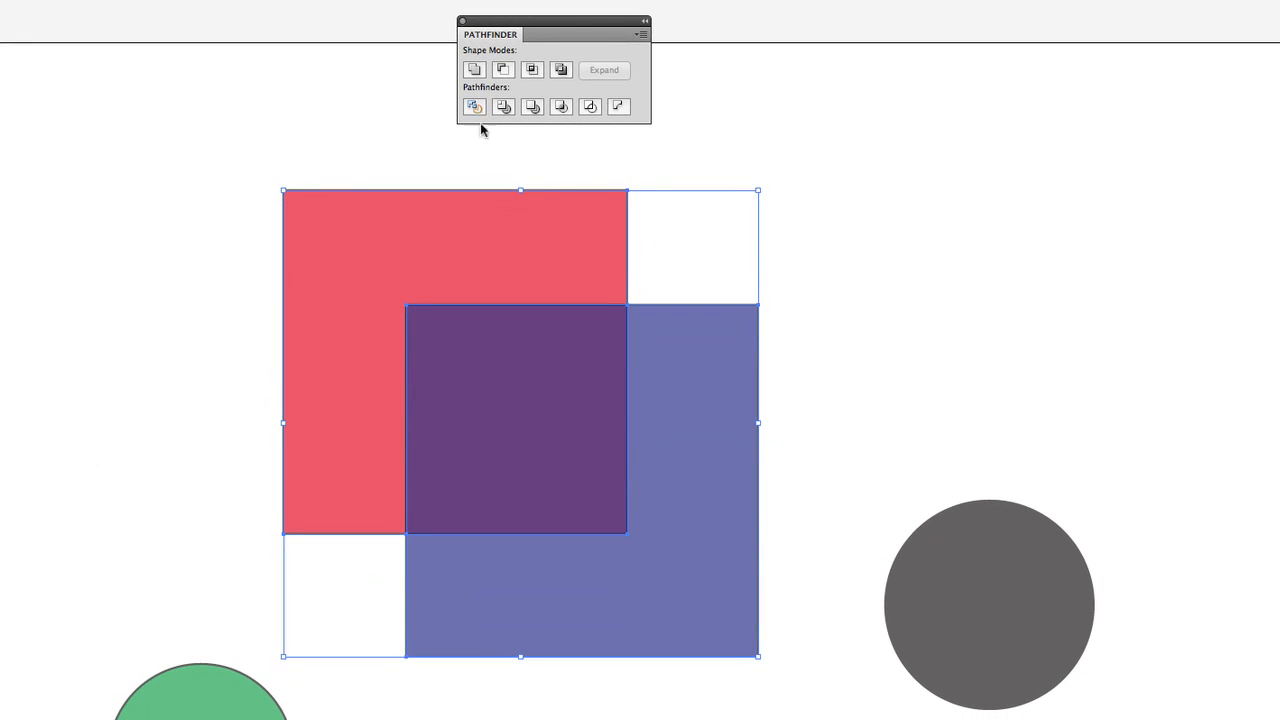
click(808, 271)
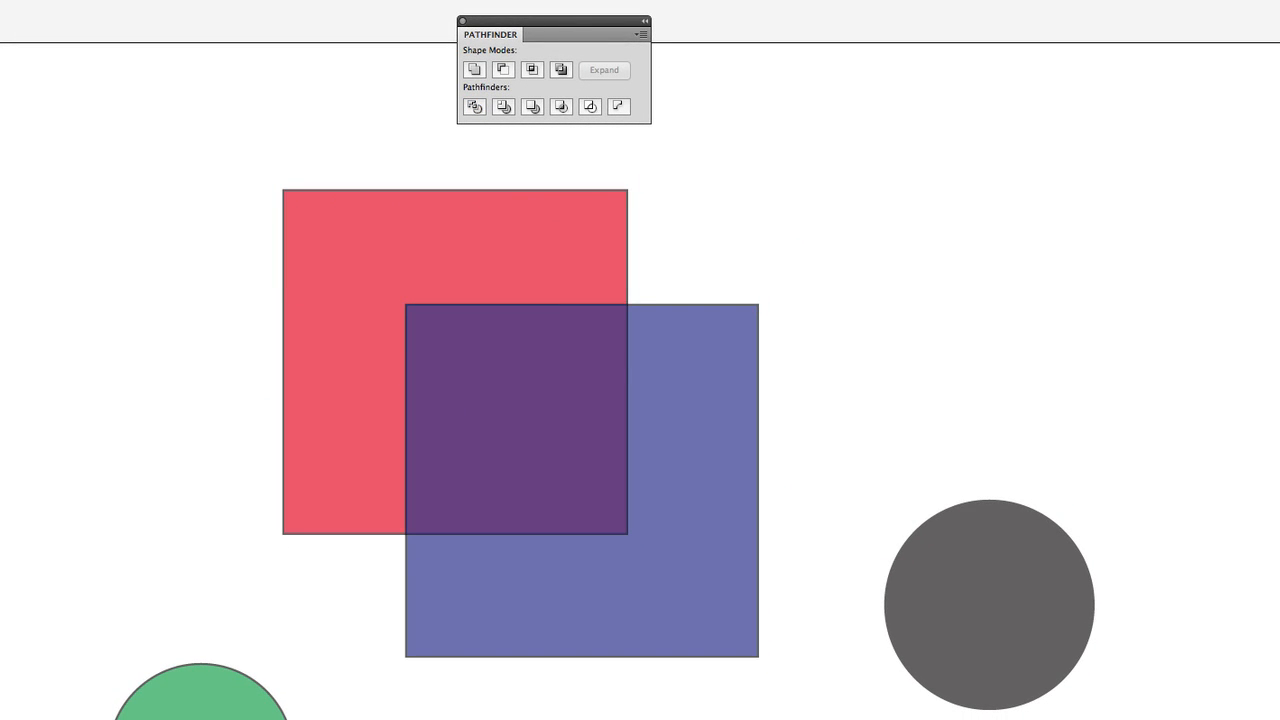
Pull apart the divided red L-shape, blue L-shape and blue overlap piece.
drag(293, 280, 77, 171)
drag(658, 545, 721, 719)
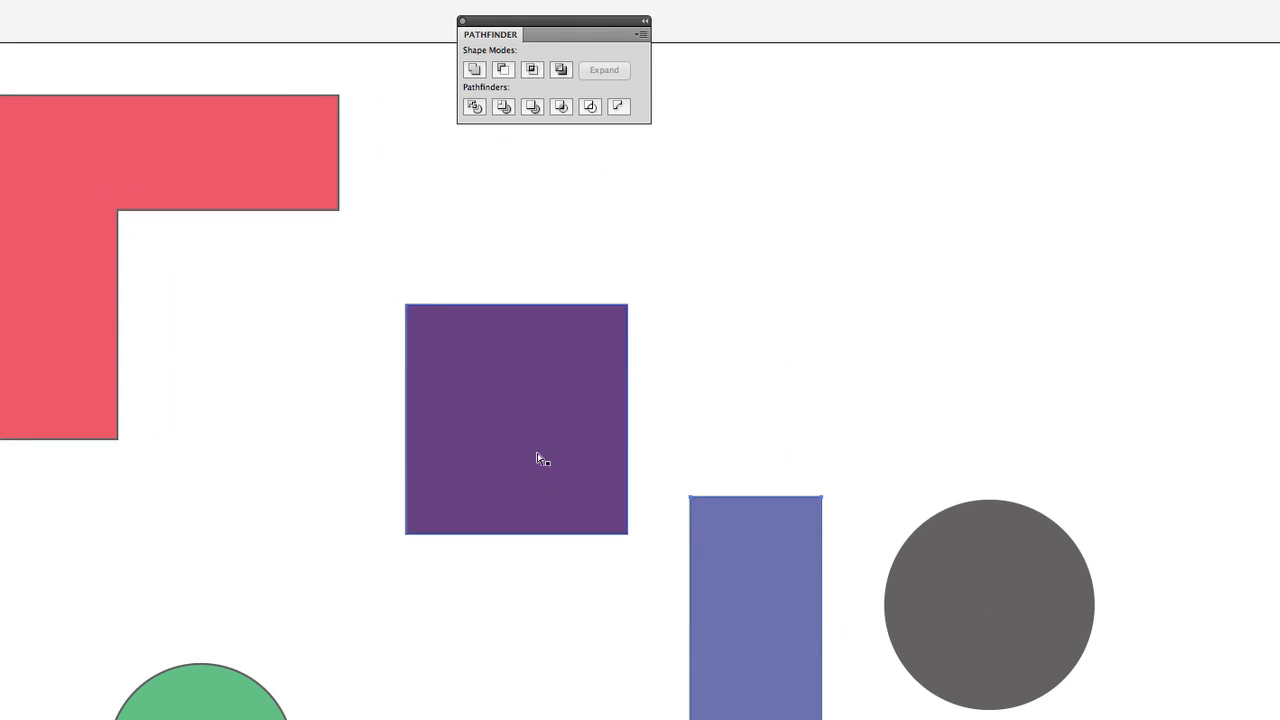
drag(537, 457, 258, 563)
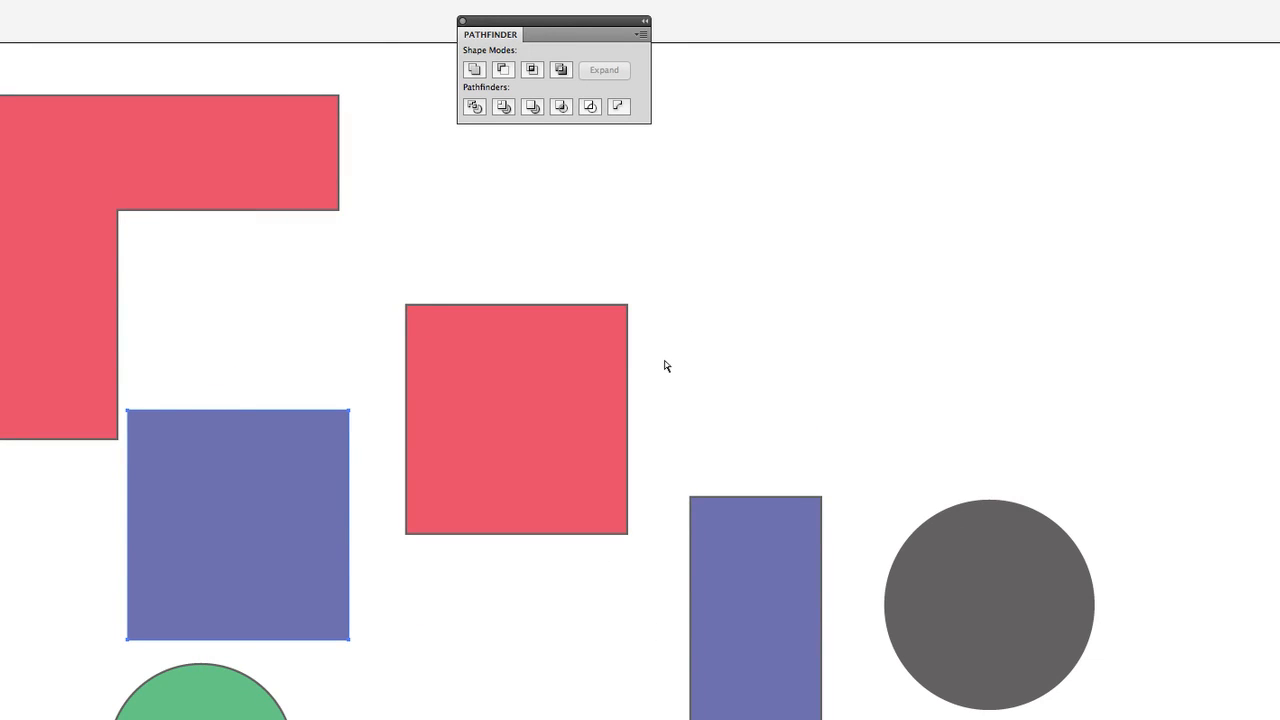
Undo the moves of the pieces and the division of the two squares.
key(ctrl+z)
key(ctrl+z)
key(ctrl+z)
key(ctrl+z)
key(ctrl+z)
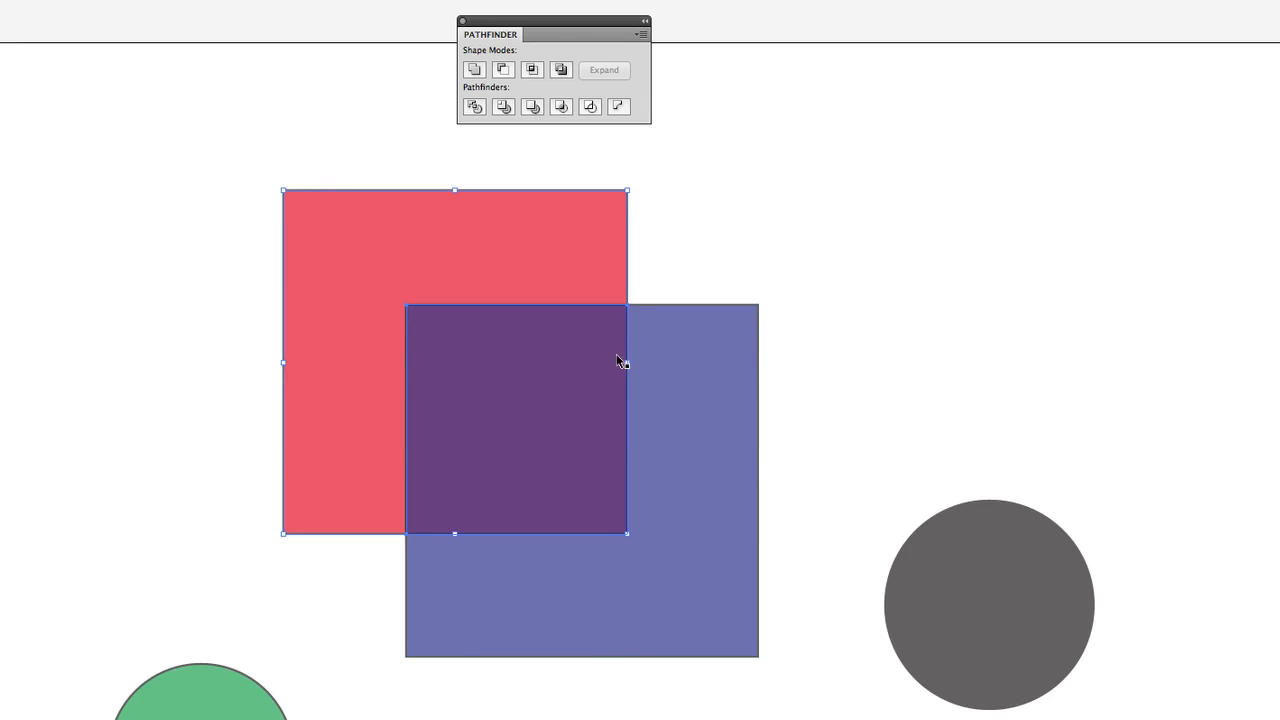
Shift the blue square slightly up and place a copy of the gray circle, scaled down, inside the overlap of the squares.
drag(677, 451, 660, 424)
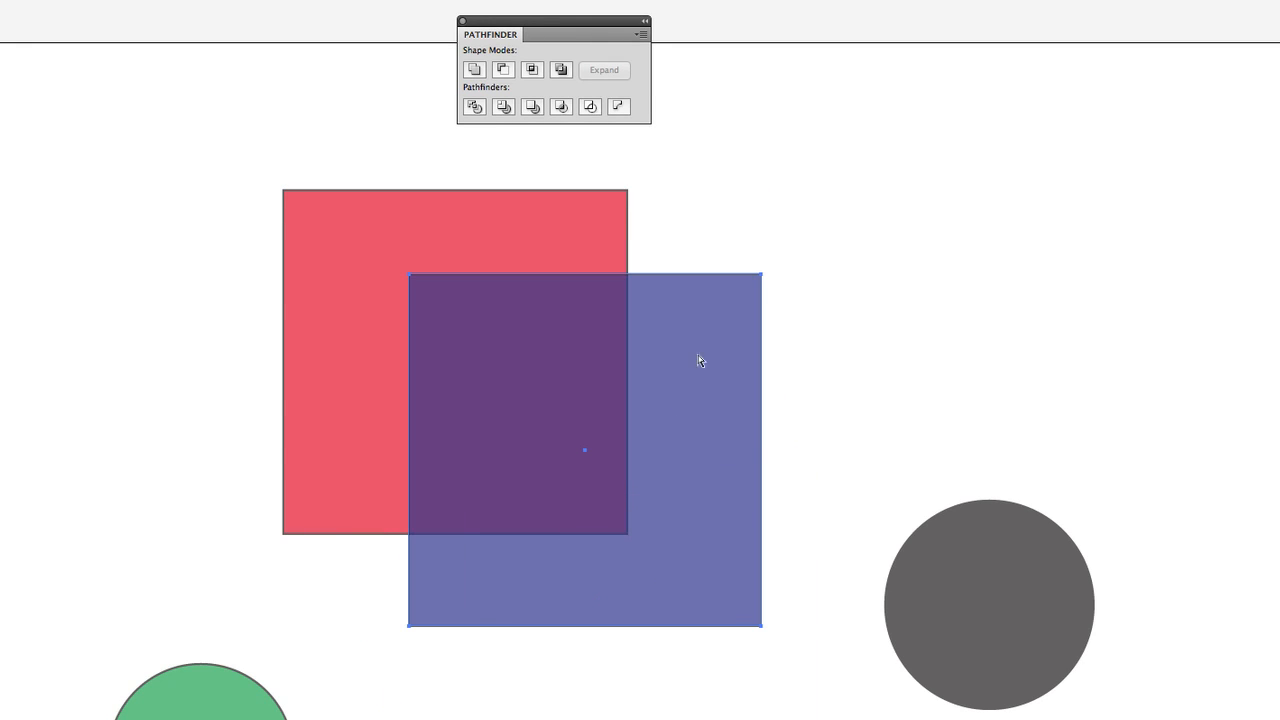
drag(140, 183, 668, 236)
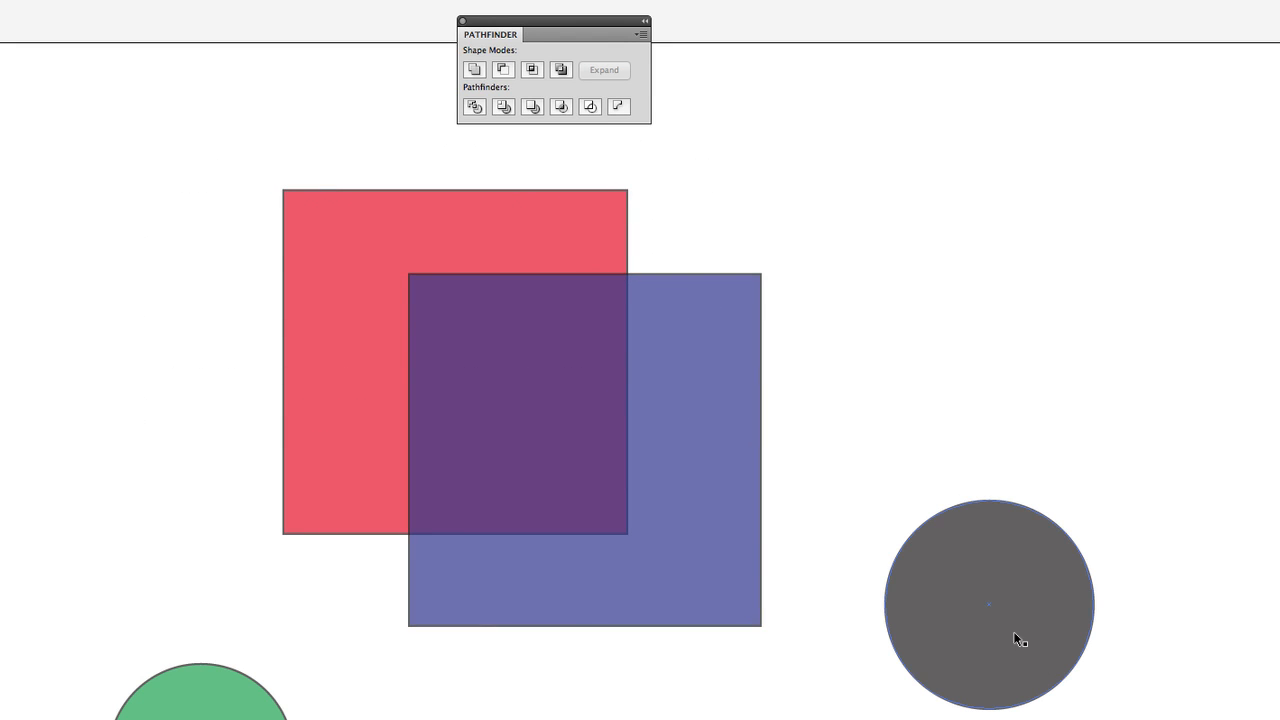
drag(1015, 631, 576, 398)
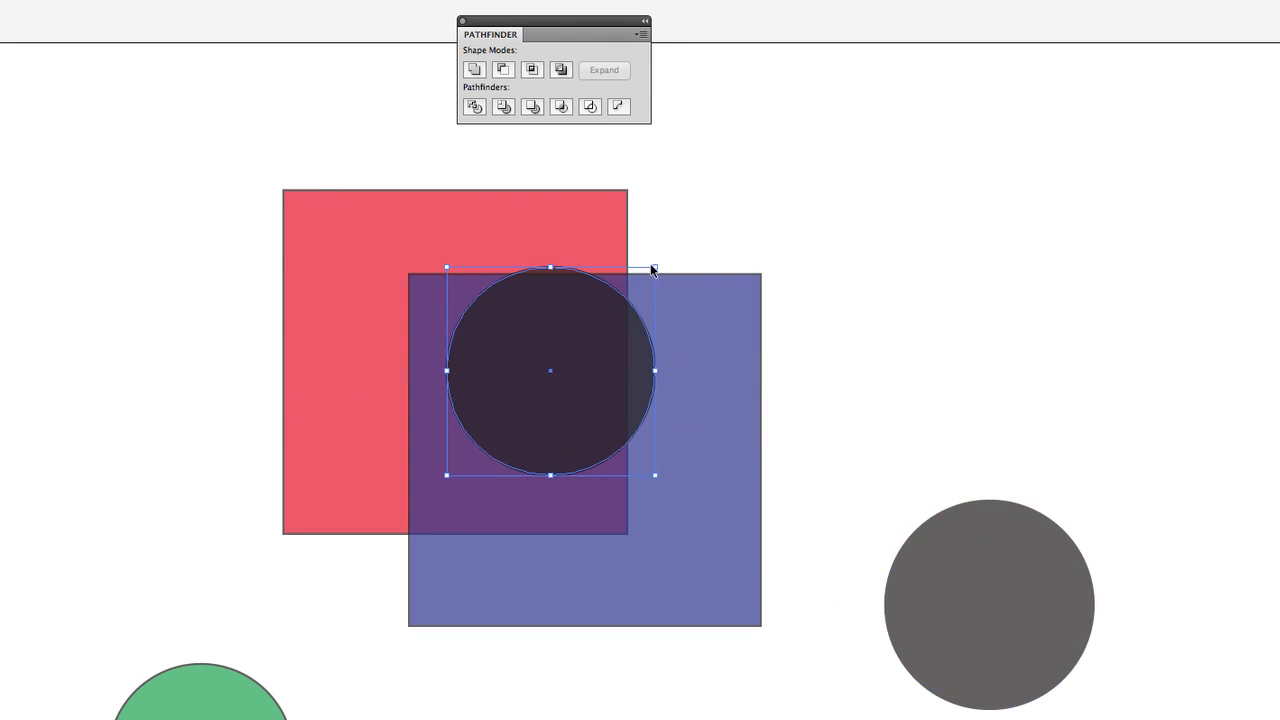
drag(652, 268, 585, 337)
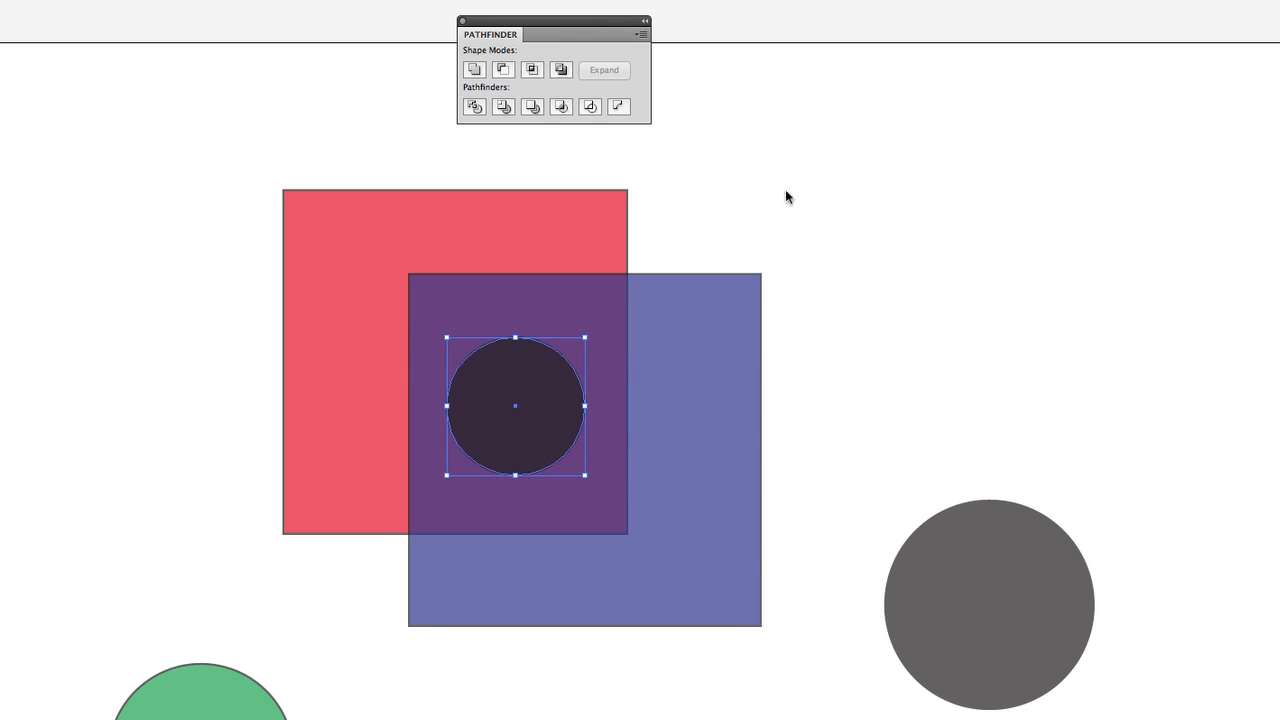
Divide the red square, blue square and small gray circle with Pathfinder Divide.
drag(828, 177, 209, 482)
click(474, 107)
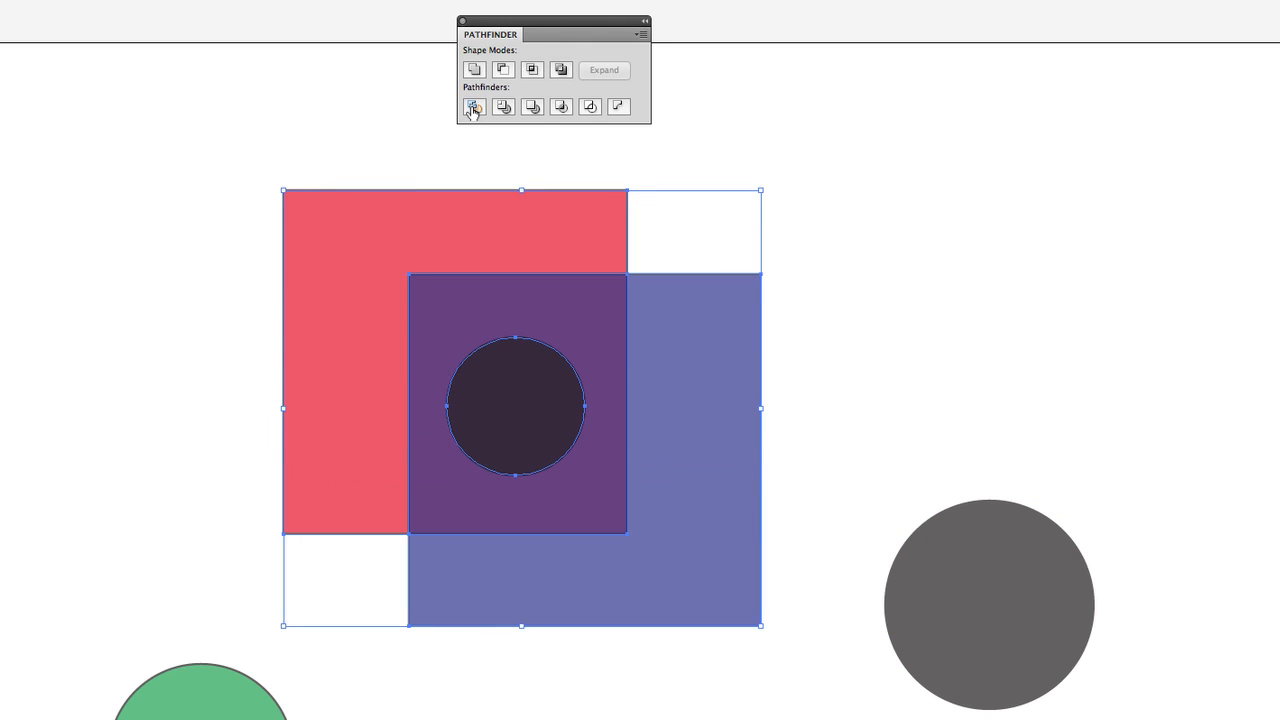
click(63, 106)
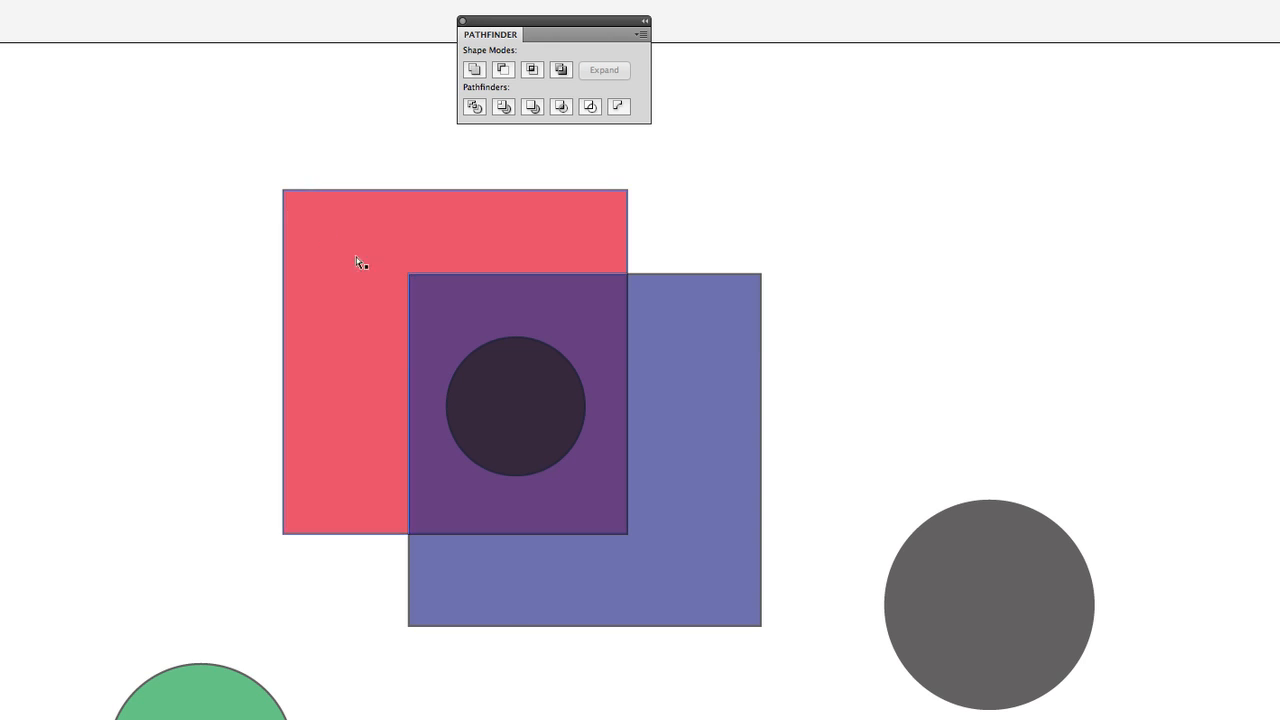
Spread out all the divided pieces: the two L-shapes, the gray, blue and red circles, and the two rectangles with circular holes.
drag(357, 257, 5, 175)
drag(659, 522, 716, 715)
drag(480, 441, 67, 522)
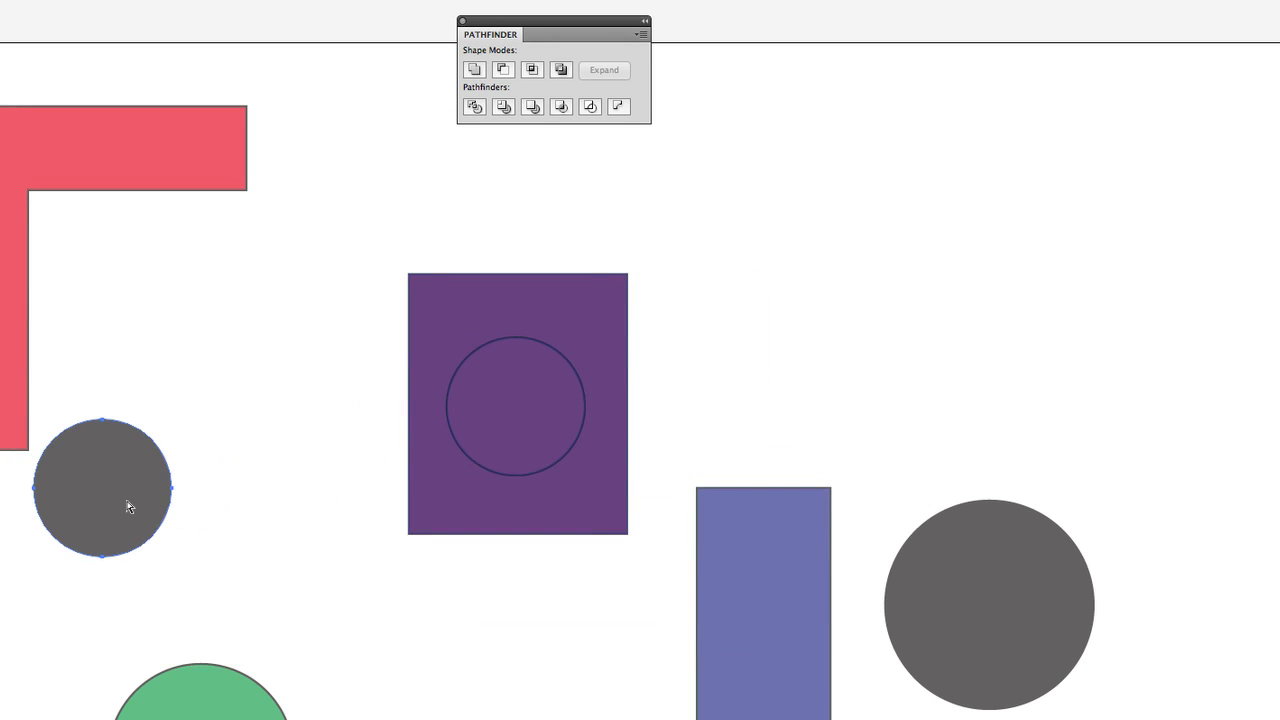
drag(595, 496, 1054, 328)
drag(573, 303, 1279, 178)
drag(548, 406, 417, 254)
drag(540, 434, 714, 252)
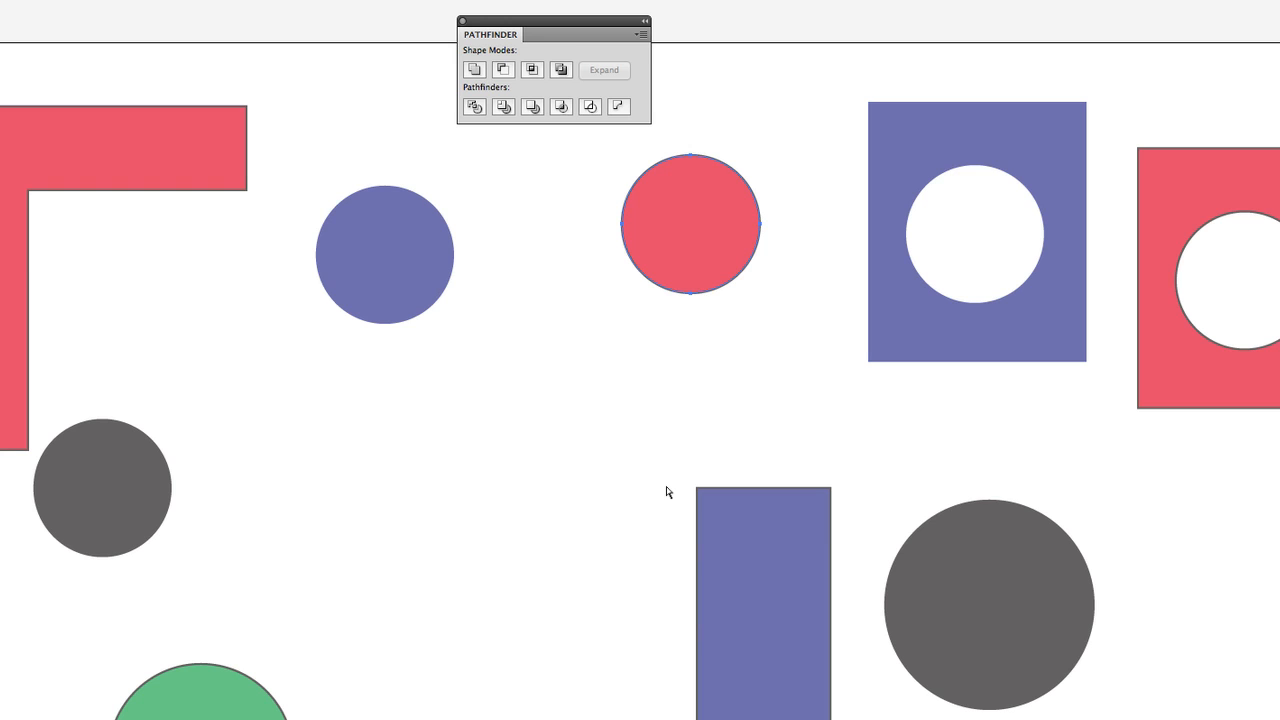
Delete all shapes from the artboard.
scroll(783, 349, down, 5)
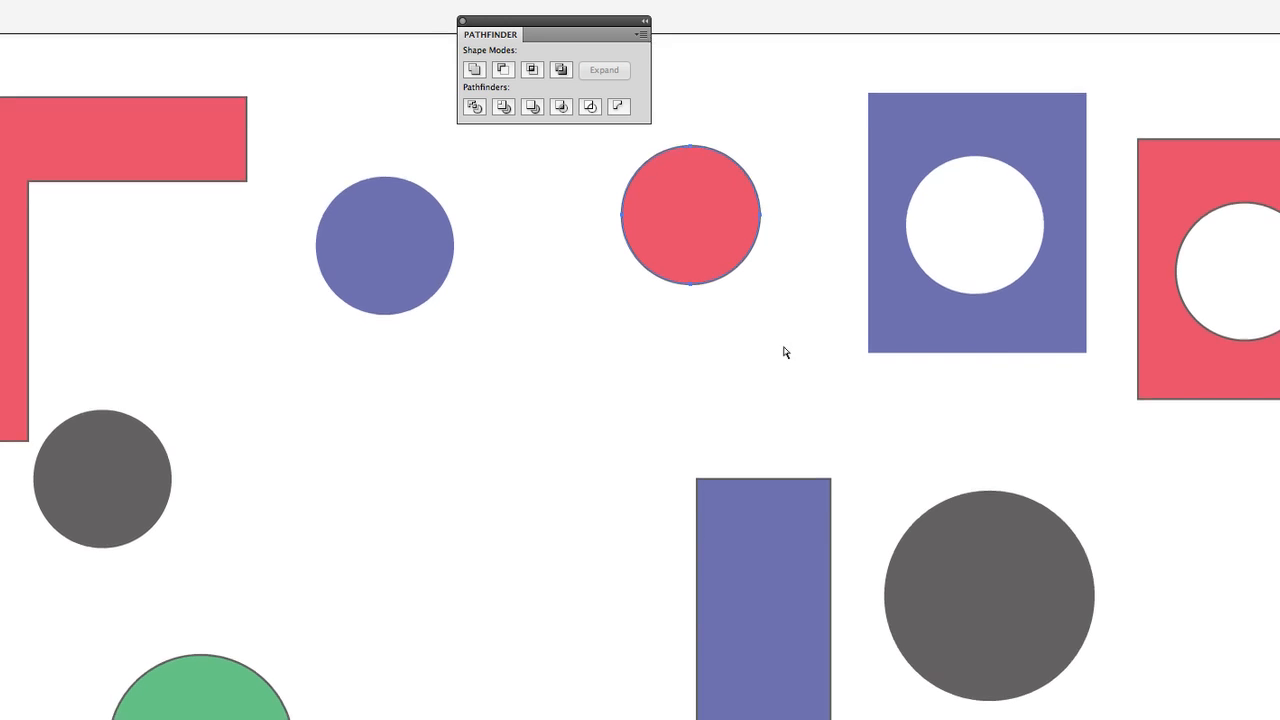
scroll(783, 349, up, 2)
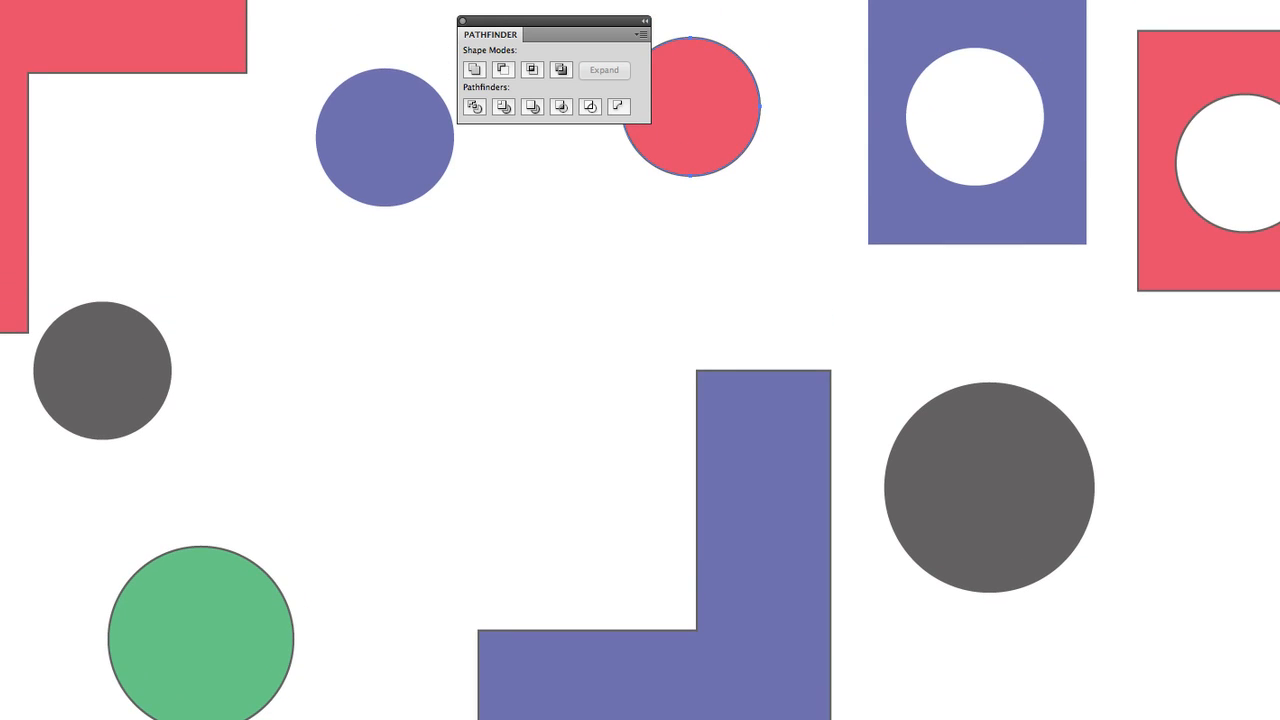
scroll(640, 360, up, 4)
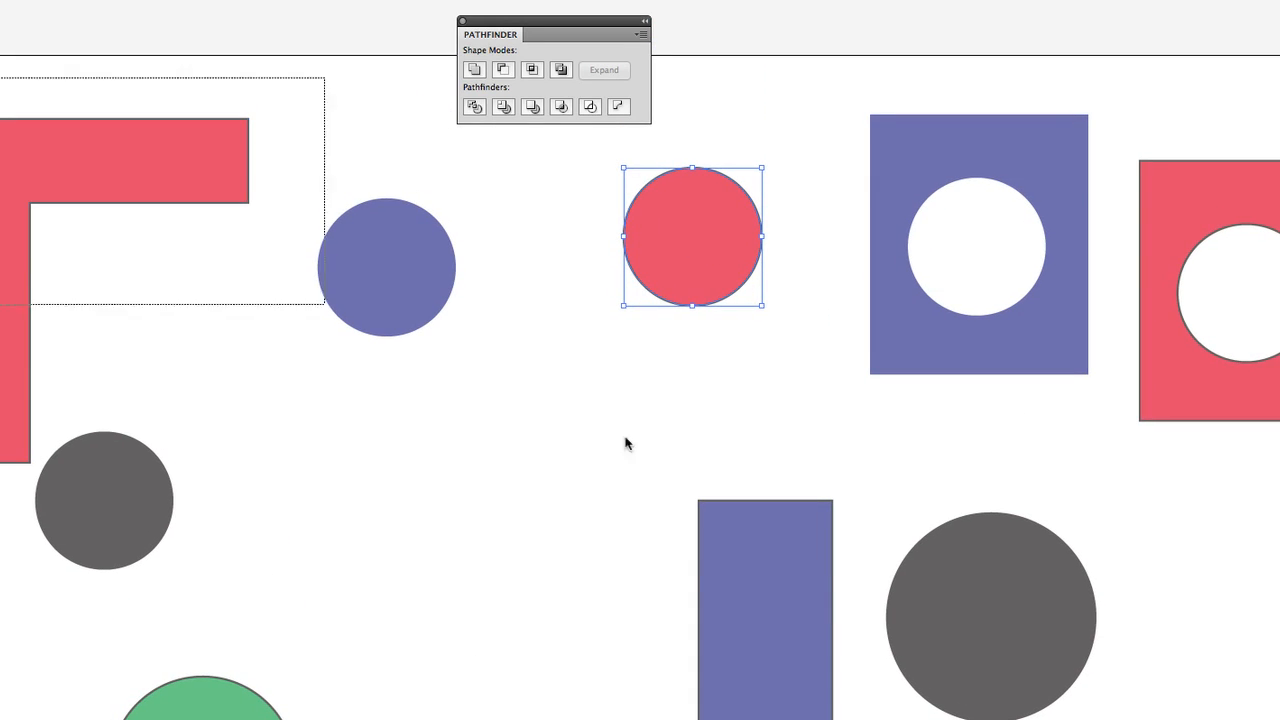
key(ctrl+a)
key(Delete)
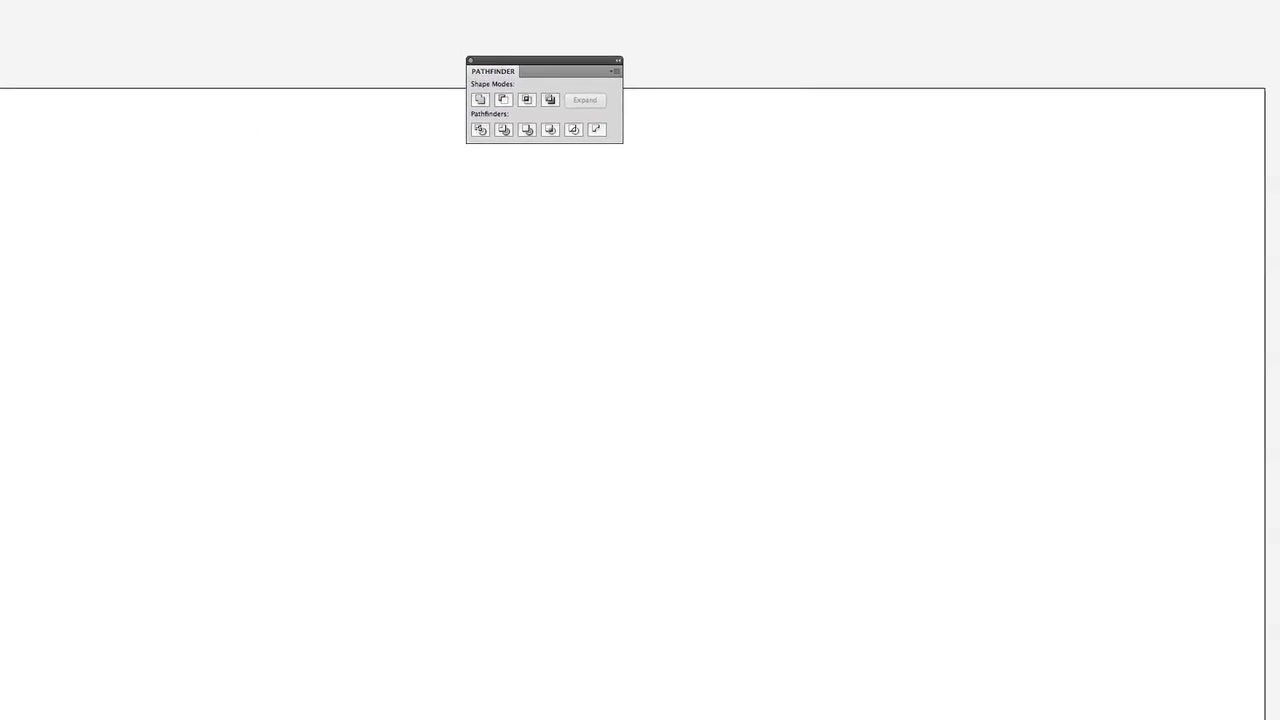
Draw a circle about 4.17 in in diameter, place it near the artboard's center, and fill it with black.
drag(583, 406, 831, 620)
drag(729, 497, 729, 497)
key(v)
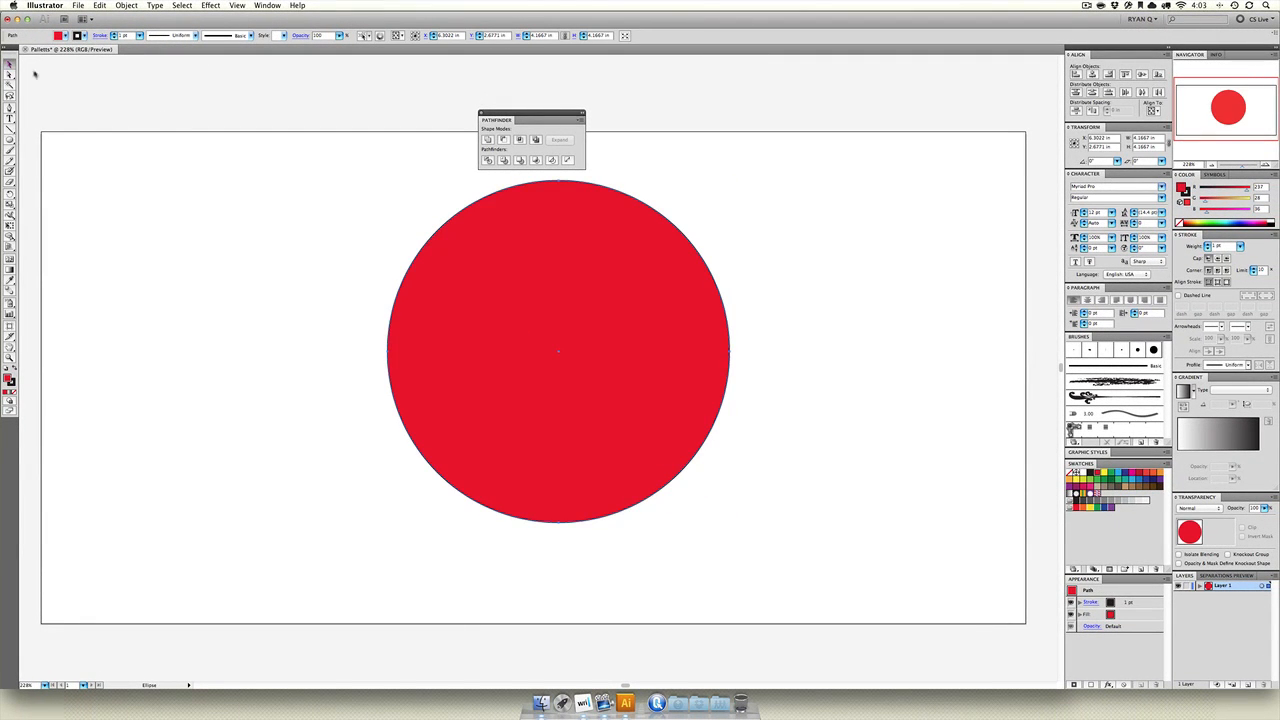
drag(432, 274, 421, 289)
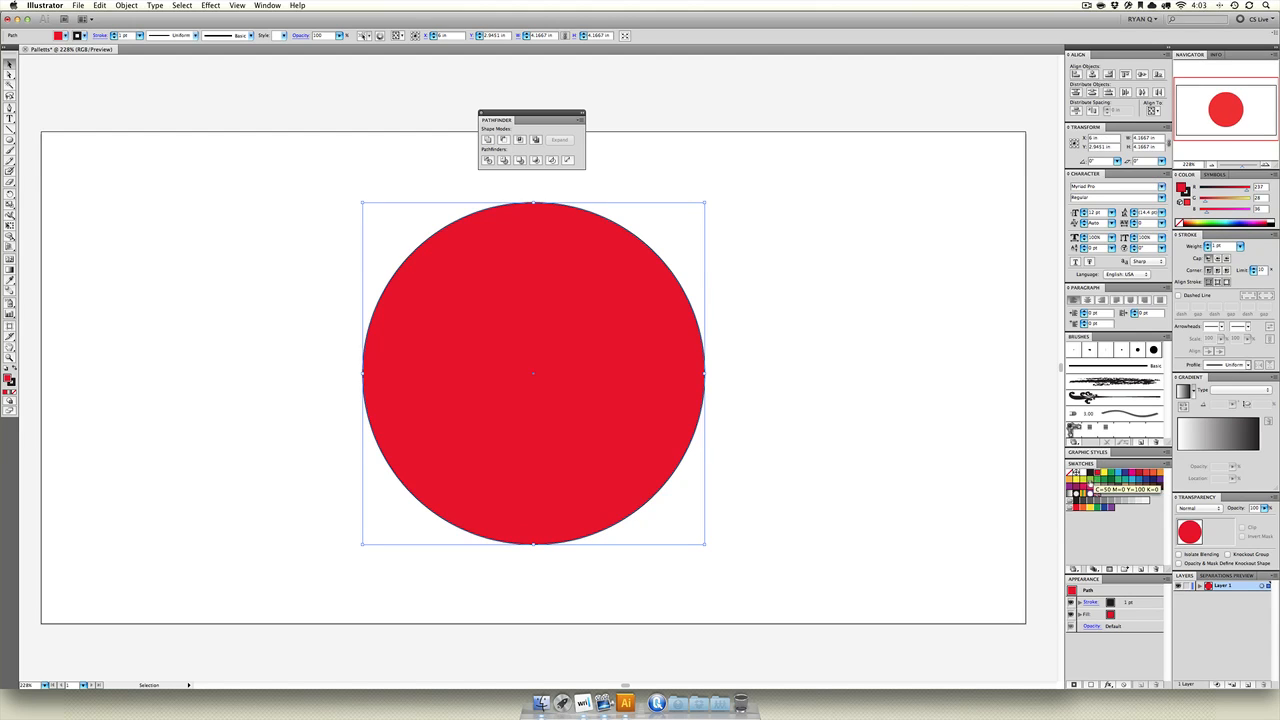
click(1080, 472)
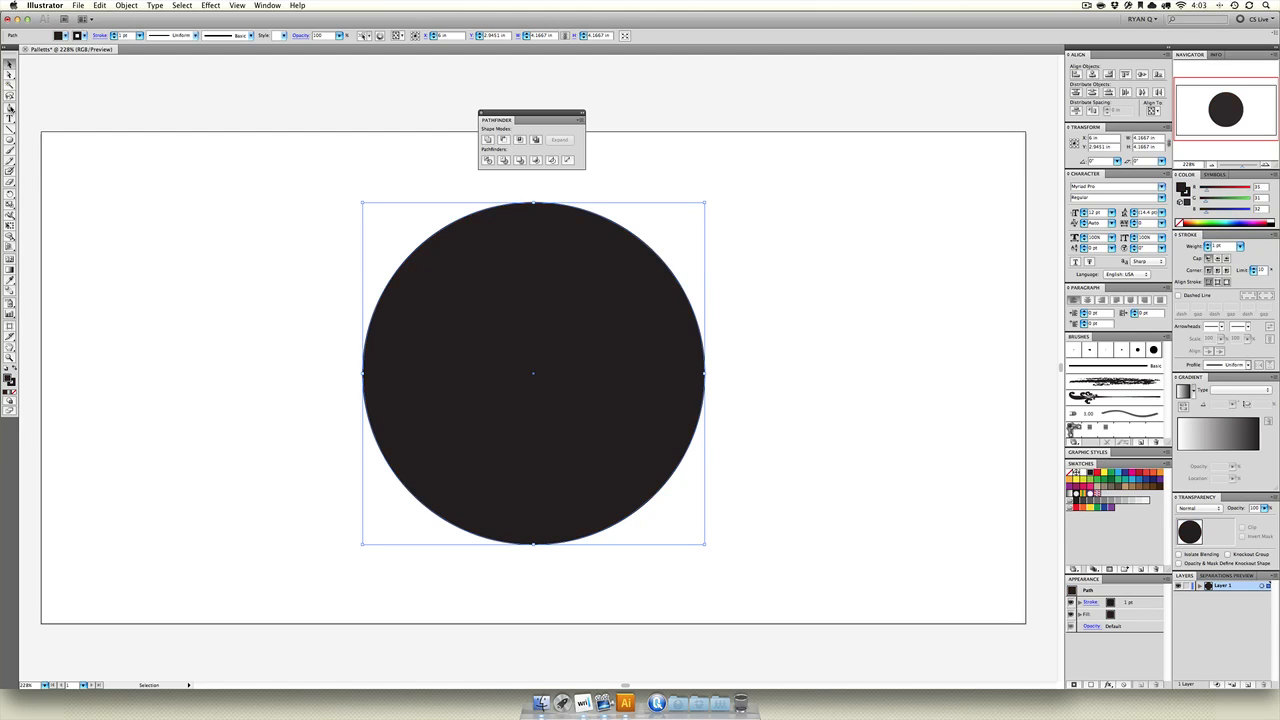
Draw a horizontal line about 5.28 in long through the black circle's center and divide the circle along it.
key(p)
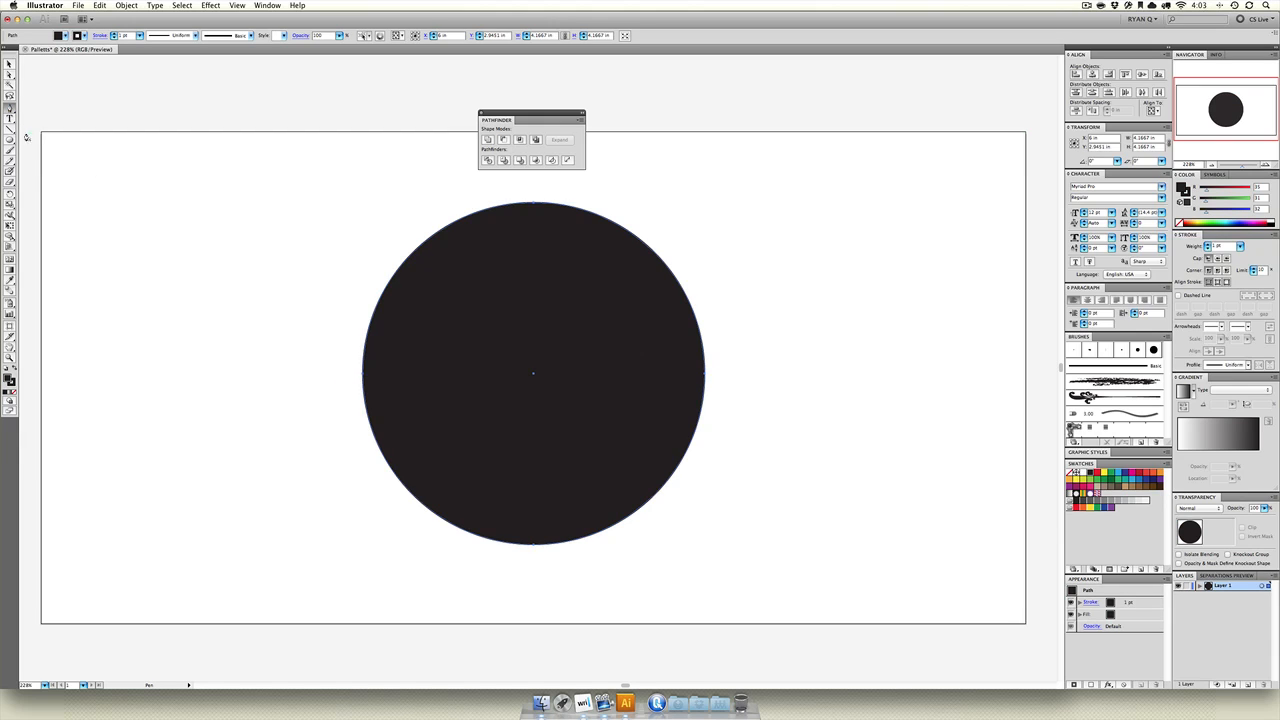
key(backslash)
drag(319, 373, 748, 373)
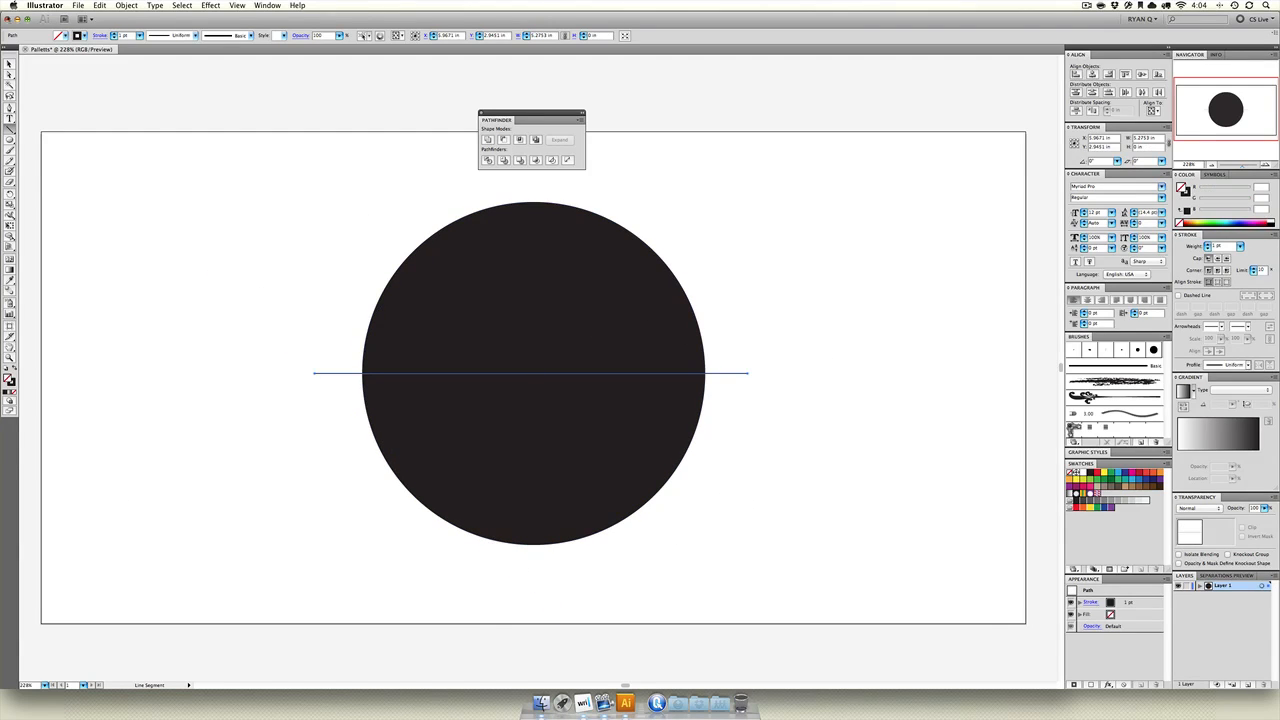
key(v)
drag(216, 170, 814, 552)
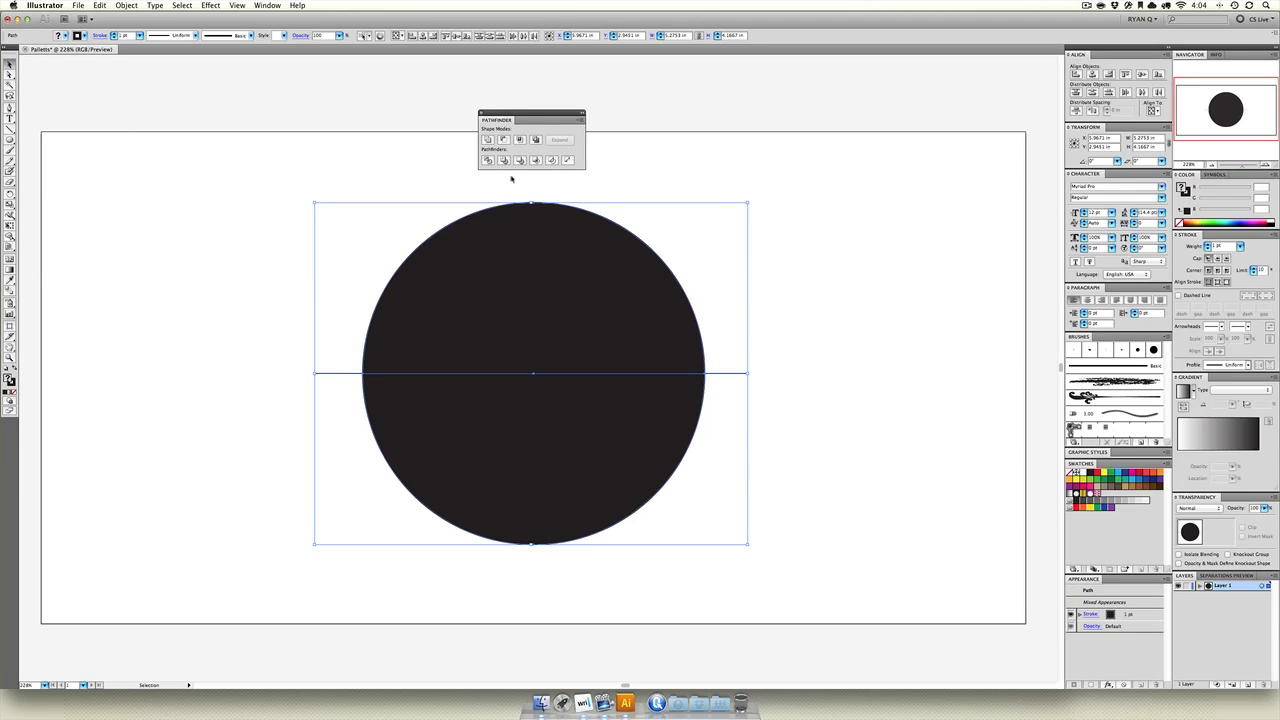
click(489, 161)
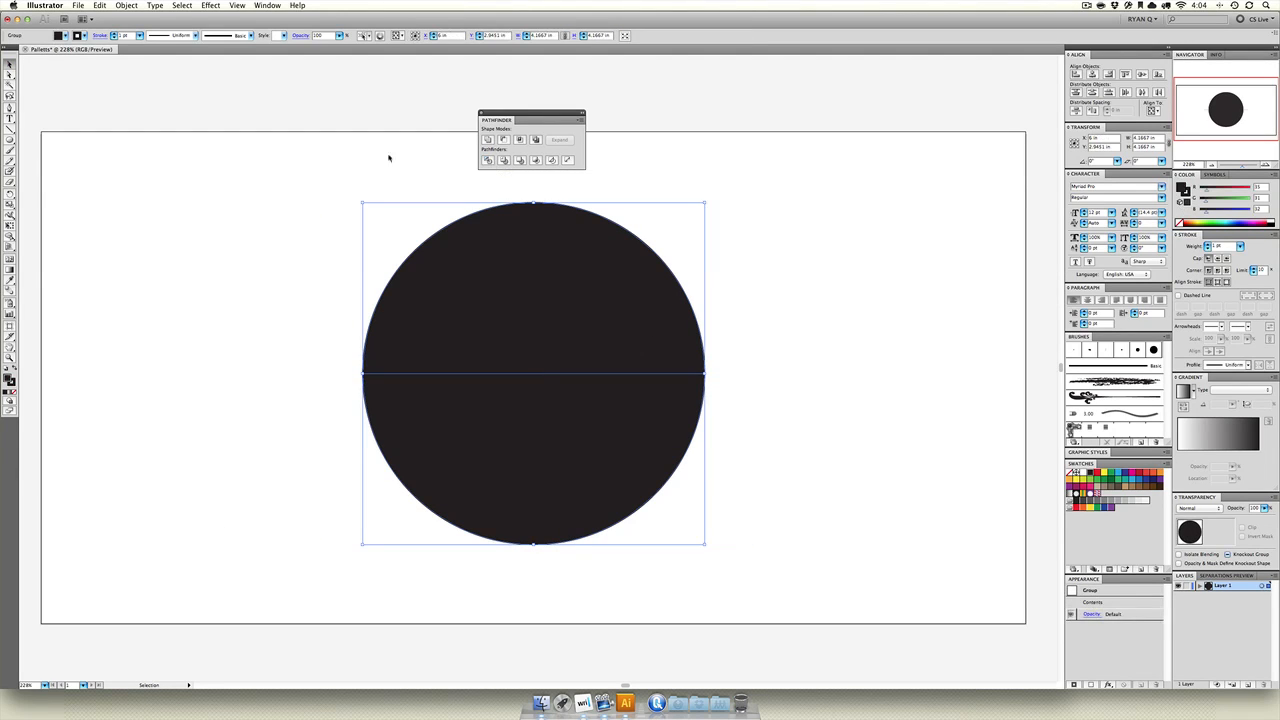
Delete the upper half of the divided circle and select the remaining half-circle.
key(a)
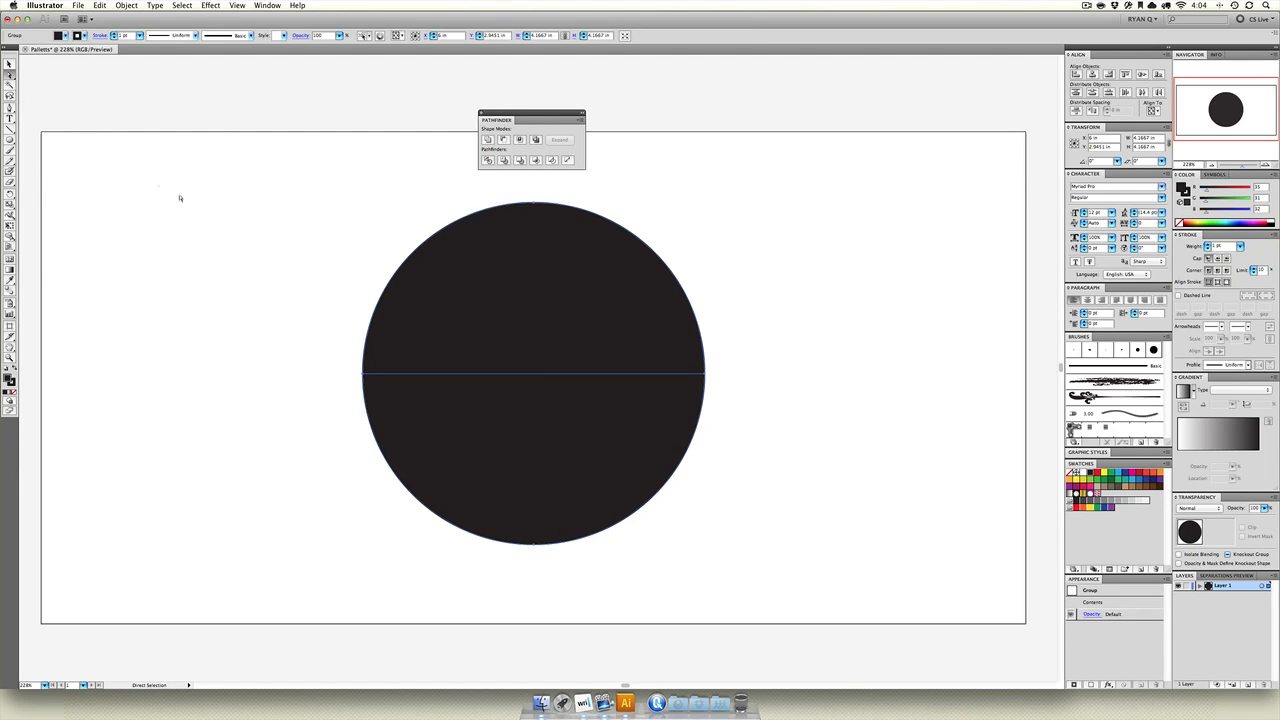
drag(571, 329, 346, 263)
key(Delete)
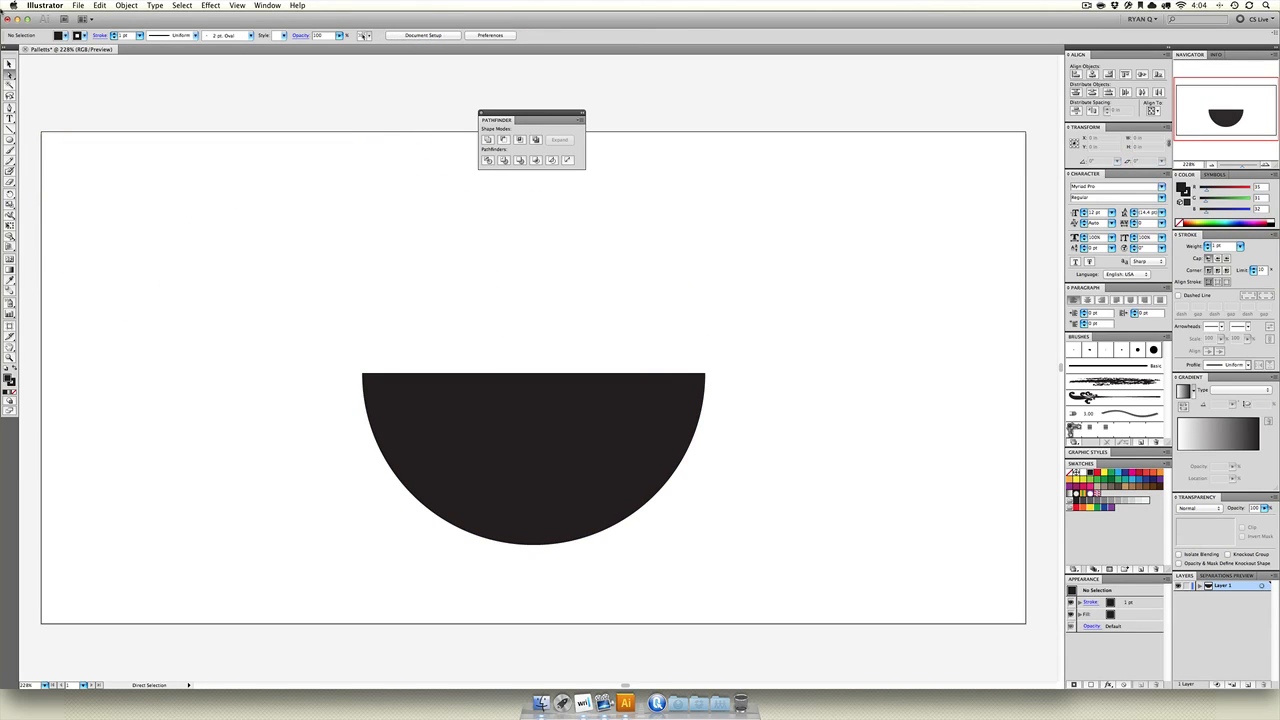
click(9, 65)
click(559, 488)
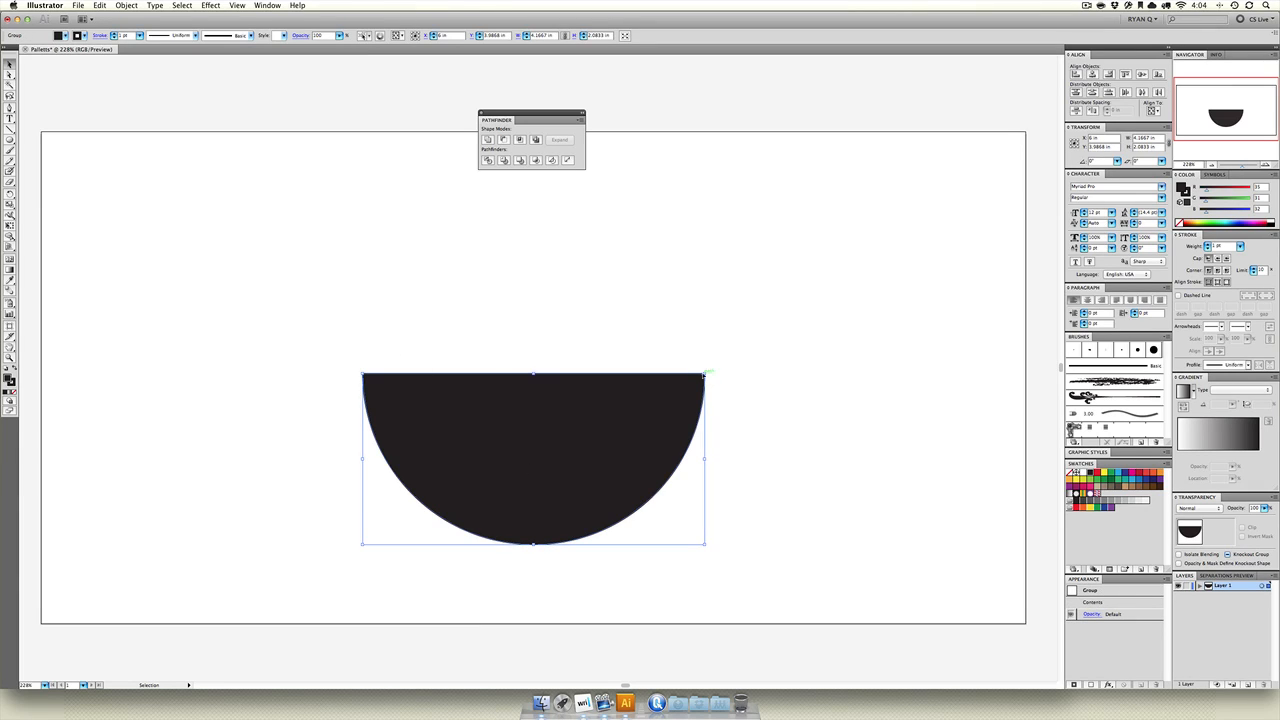
Try resizing the half-circle, and undo the edits back to the undivided black circle with its horizontal line.
mouse_move(533, 372)
mouse_down()
mouse_move(535, 491)
mouse_move(535, 392)
mouse_up()
drag(703, 470, 601, 460)
key(super+z)
key(super+z)
key(super+z)
key(super+z)
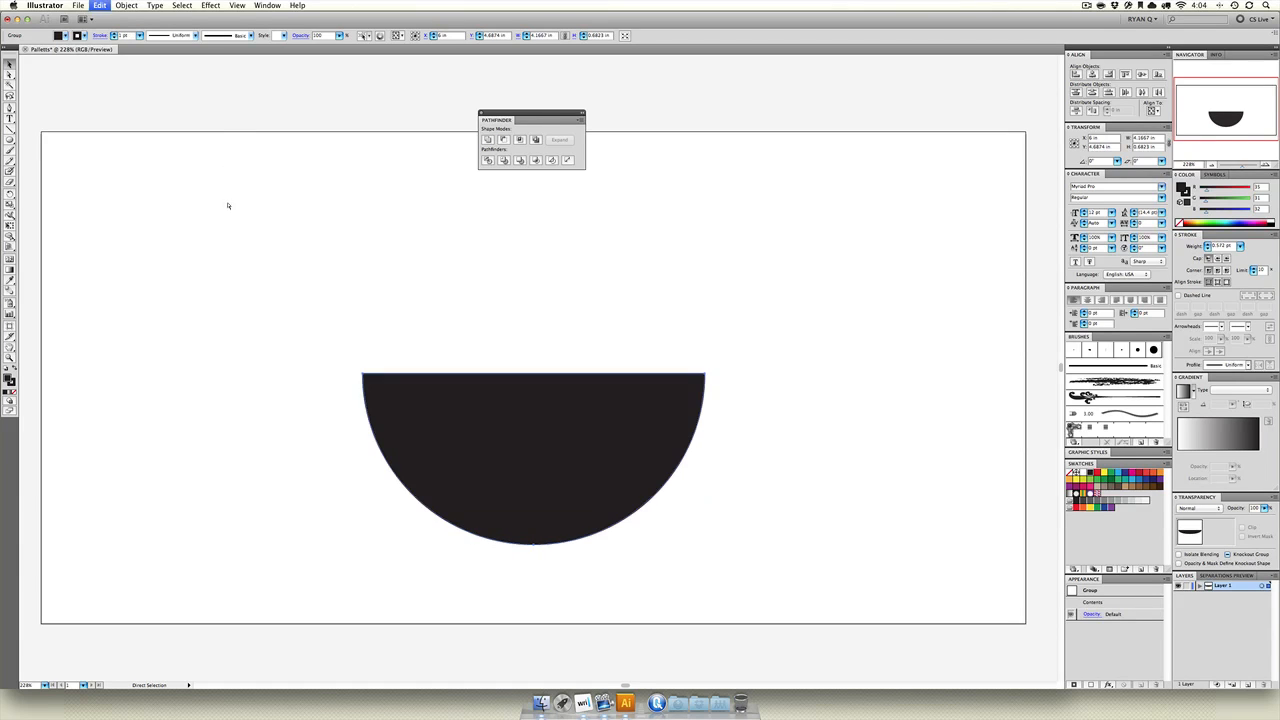
Select the circle and line together and change the fill to bright green.
key(super+a)
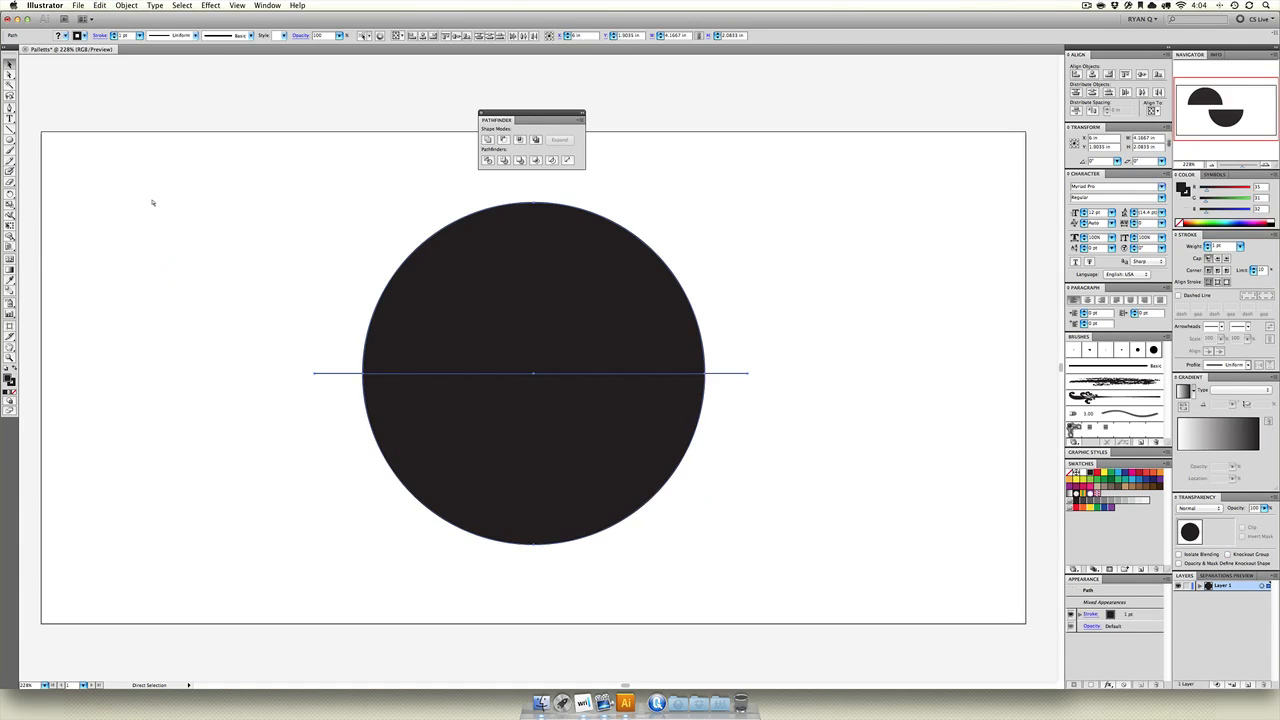
key(v)
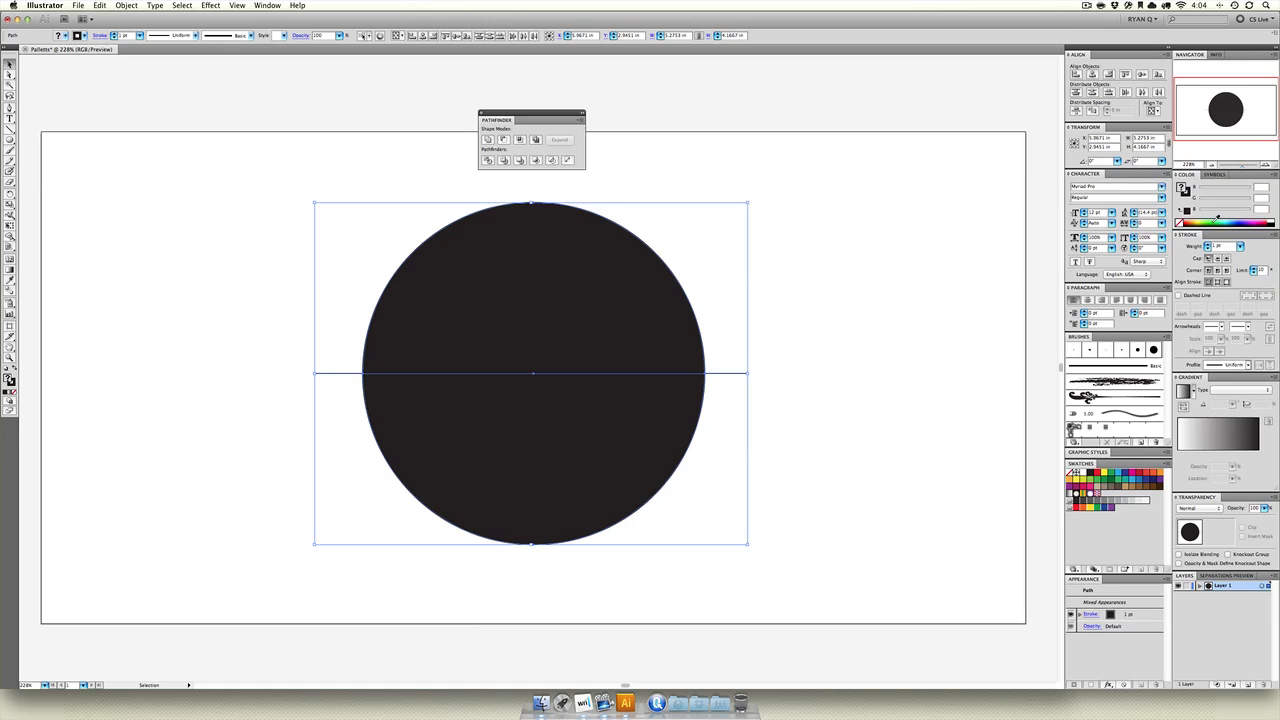
click(1216, 220)
click(771, 277)
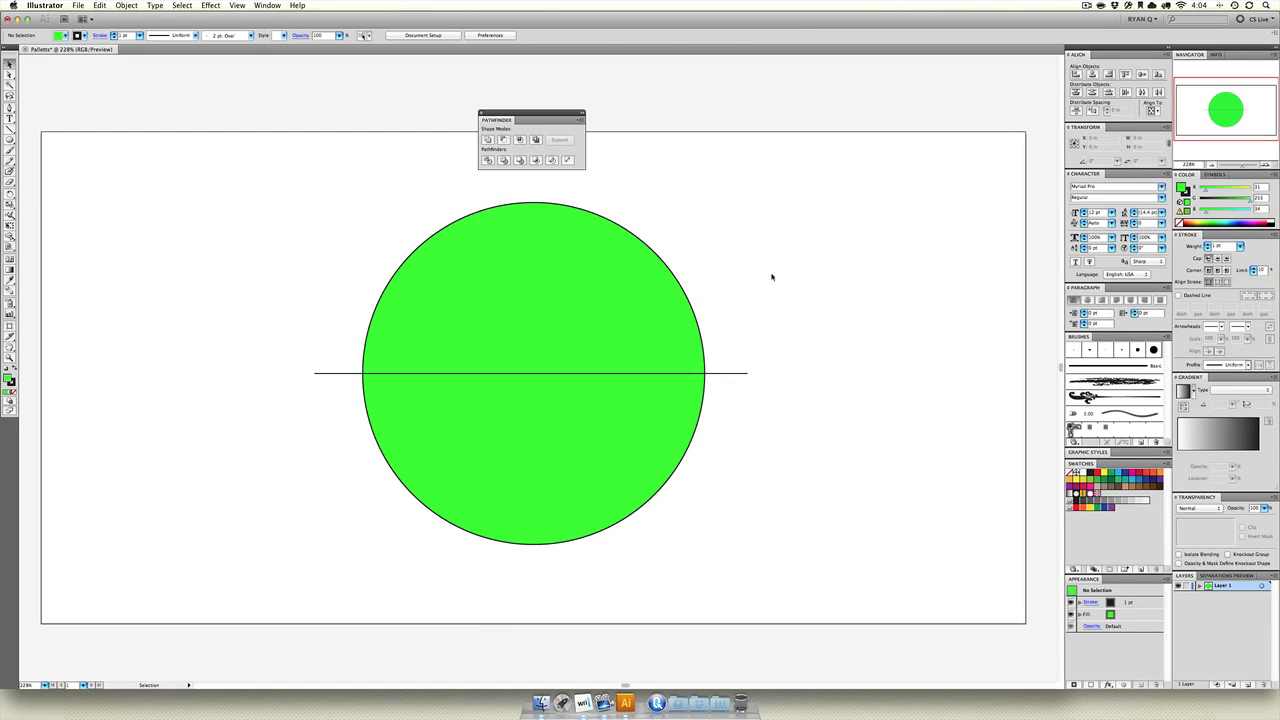
Divide the green circle along its horizontal line with the Pathfinder Divide operation.
drag(822, 204, 306, 500)
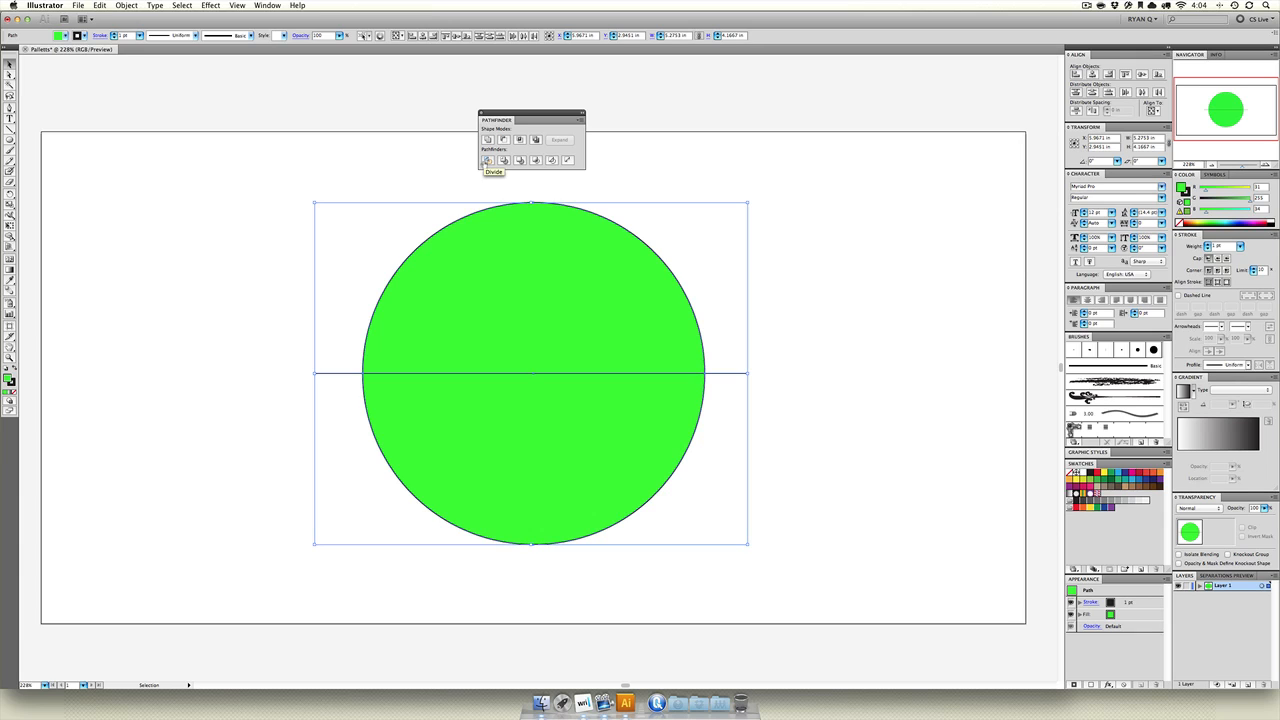
click(486, 161)
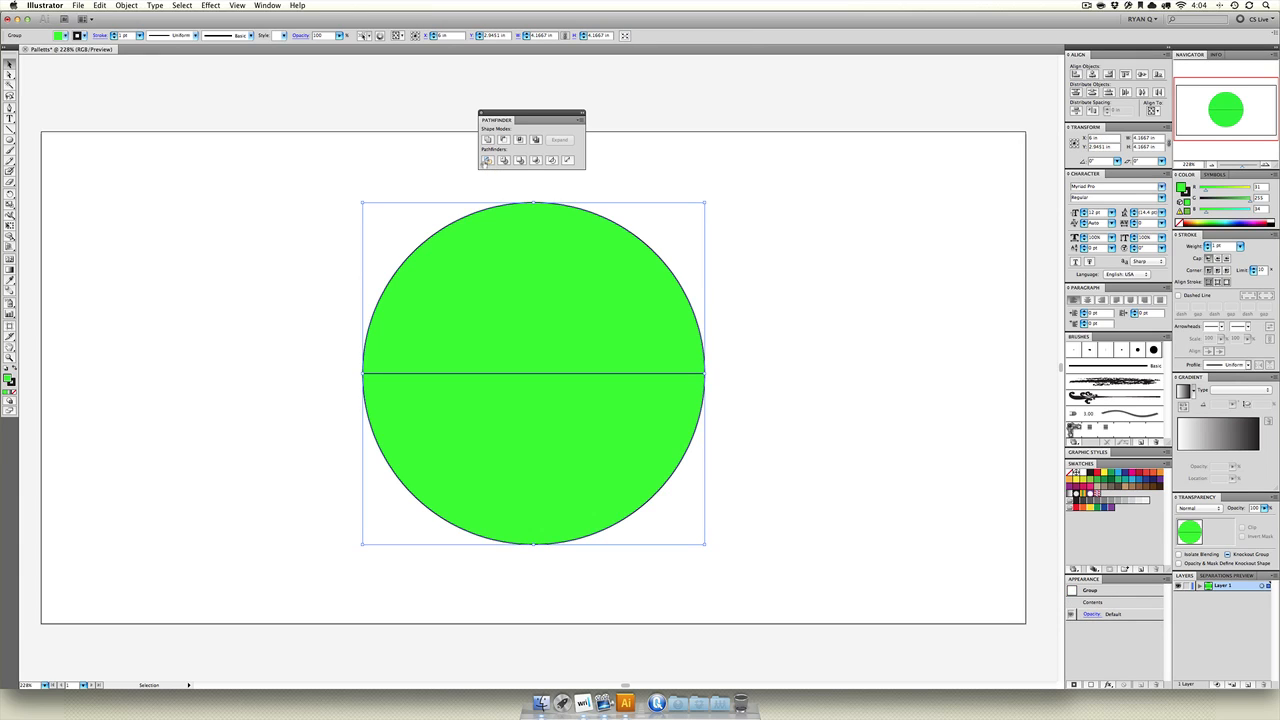
click(260, 269)
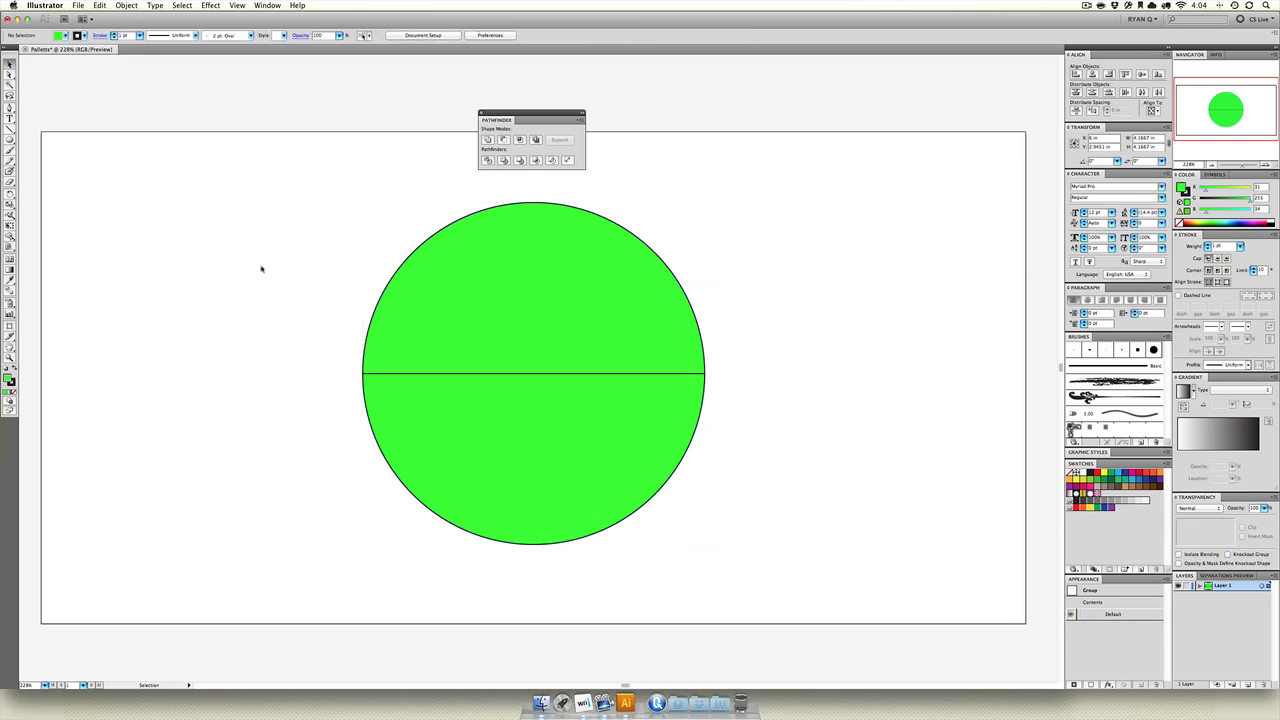
Draw one vertical line and two crossing 45-degree diagonal lines across the green circle, extending past its edge.
click(457, 306)
key(backslash)
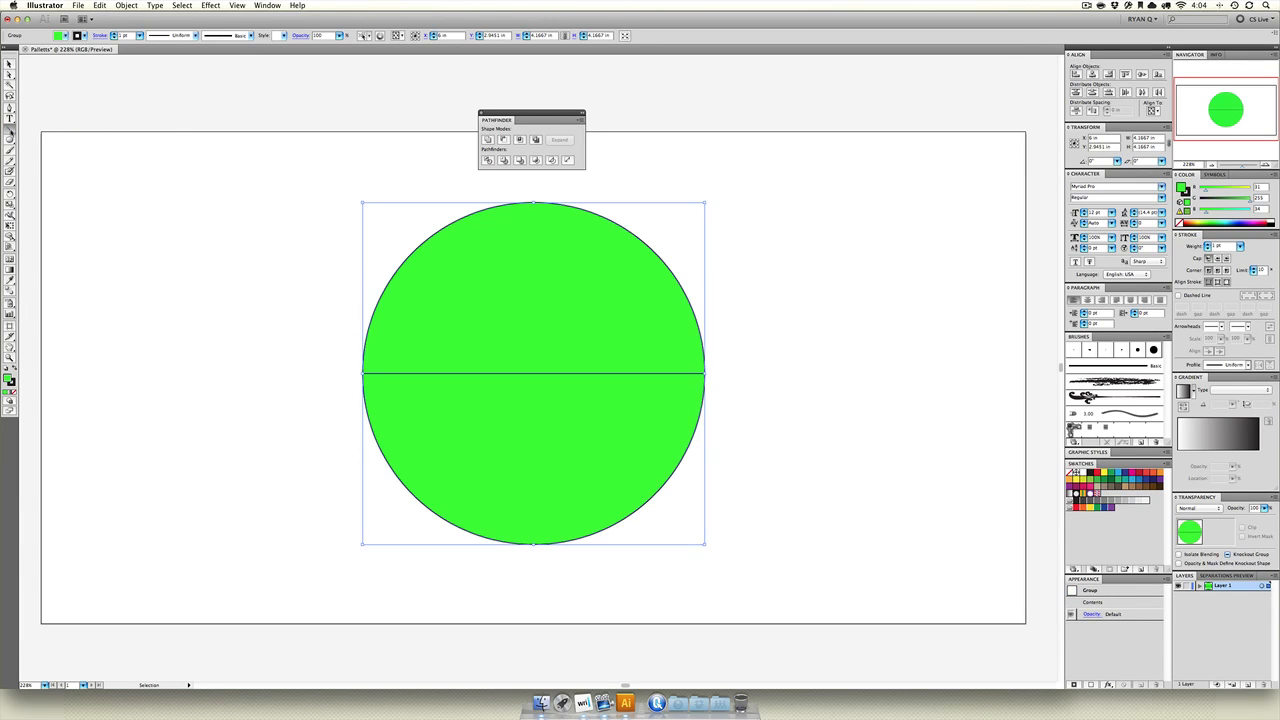
drag(533, 553, 534, 170)
mouse_move(735, 201)
mouse_down()
mouse_move(323, 552)
mouse_move(350, 585)
mouse_up()
drag(335, 180, 765, 607)
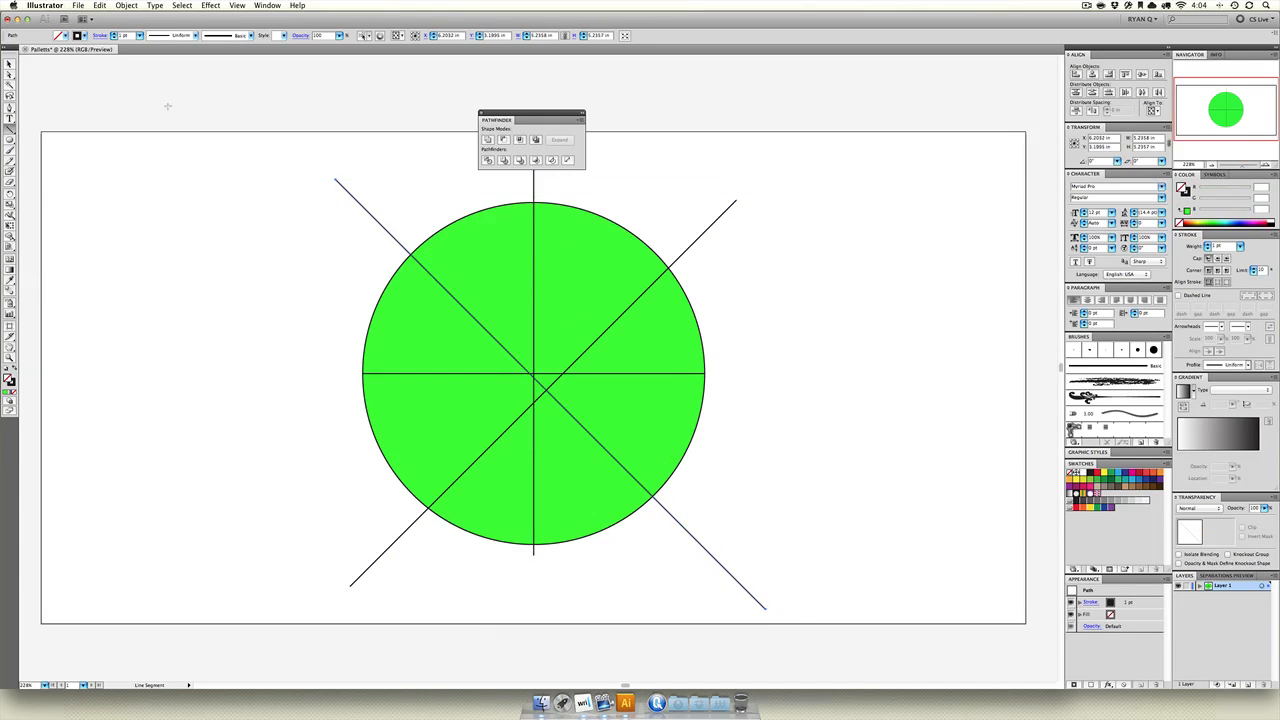
Align the three new lines on their horizontal and vertical centers and move them onto the circle's center.
key(v)
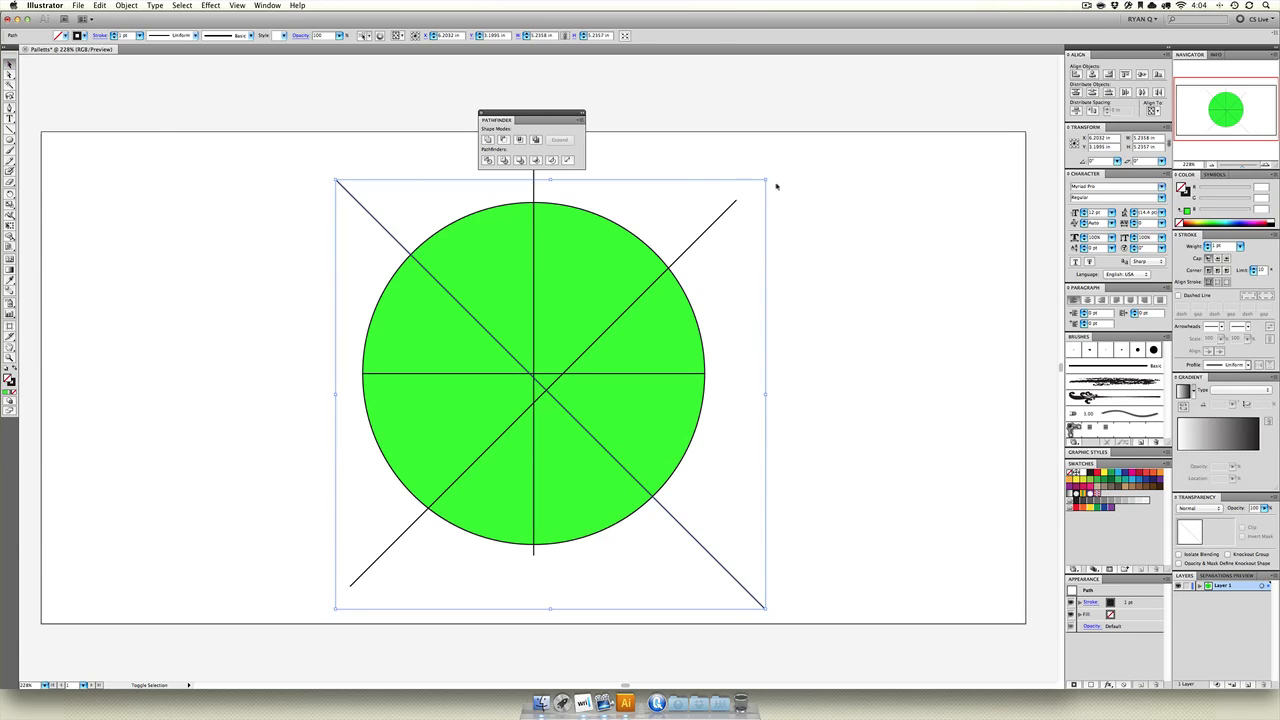
drag(780, 186, 690, 227)
drag(610, 188, 461, 190)
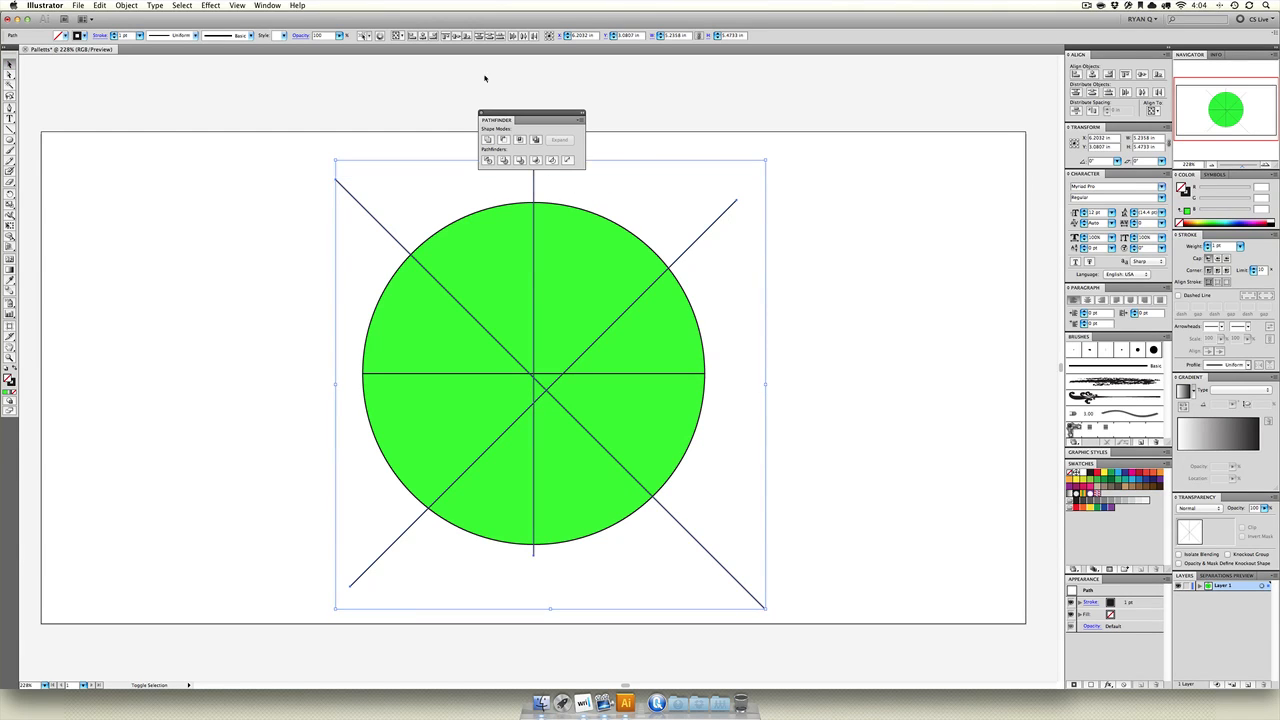
click(427, 36)
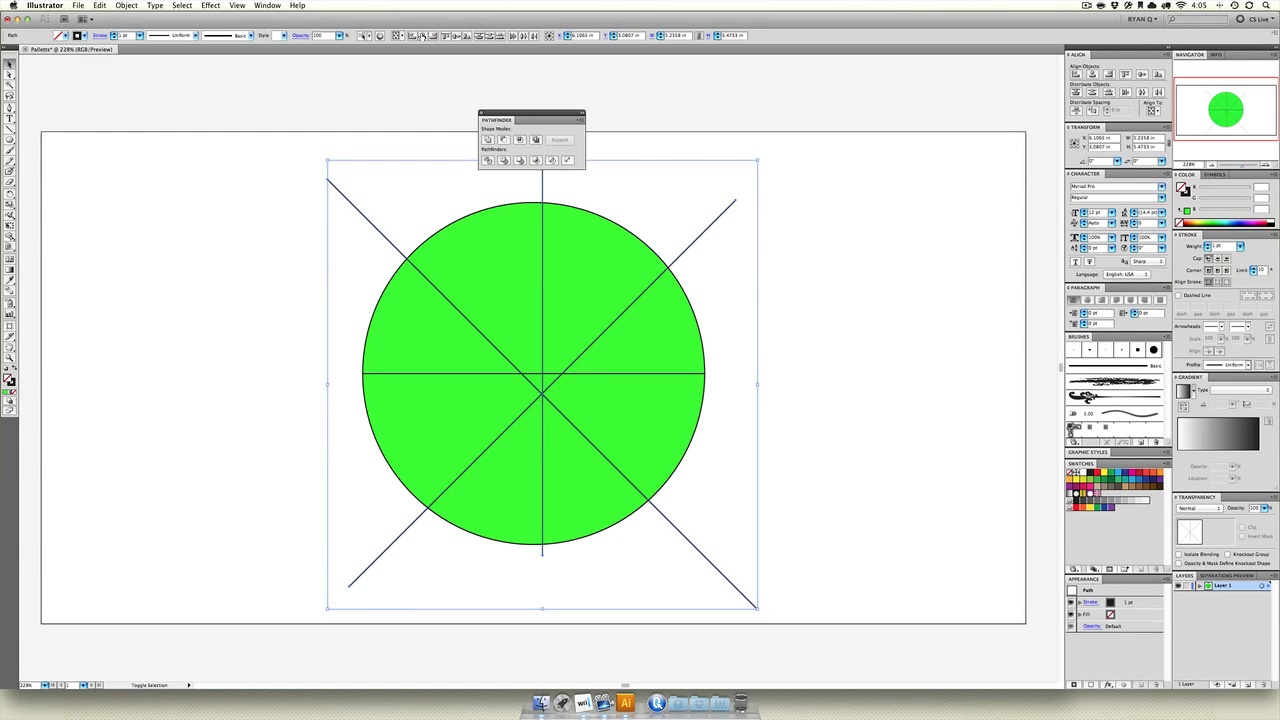
click(455, 36)
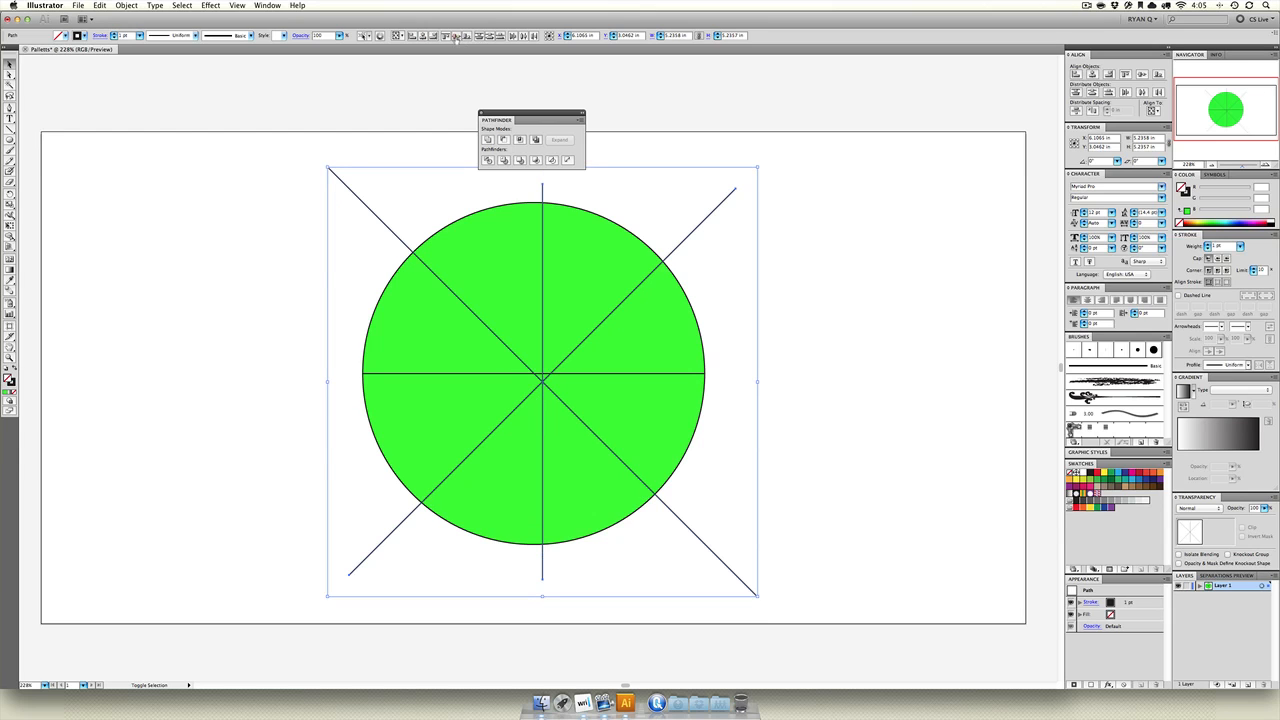
drag(542, 378, 537, 377)
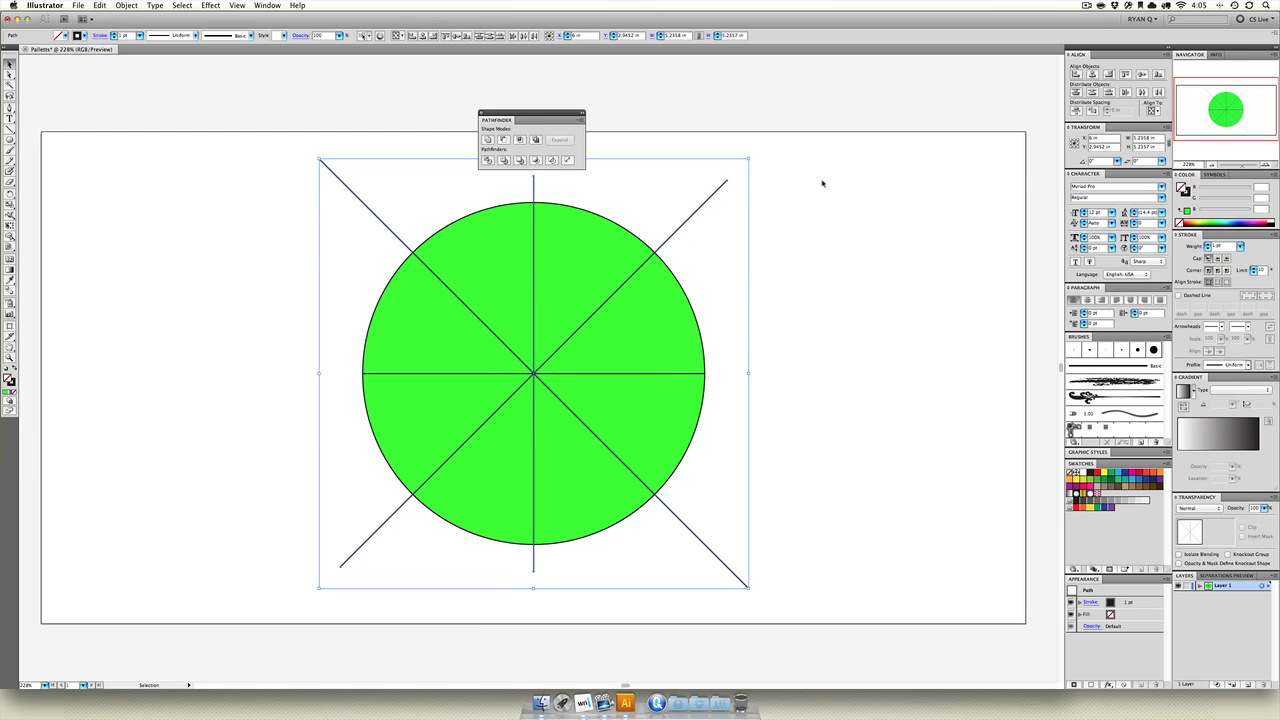
Divide the green circle along the three lines into eight equal wedges.
drag(822, 183, 223, 643)
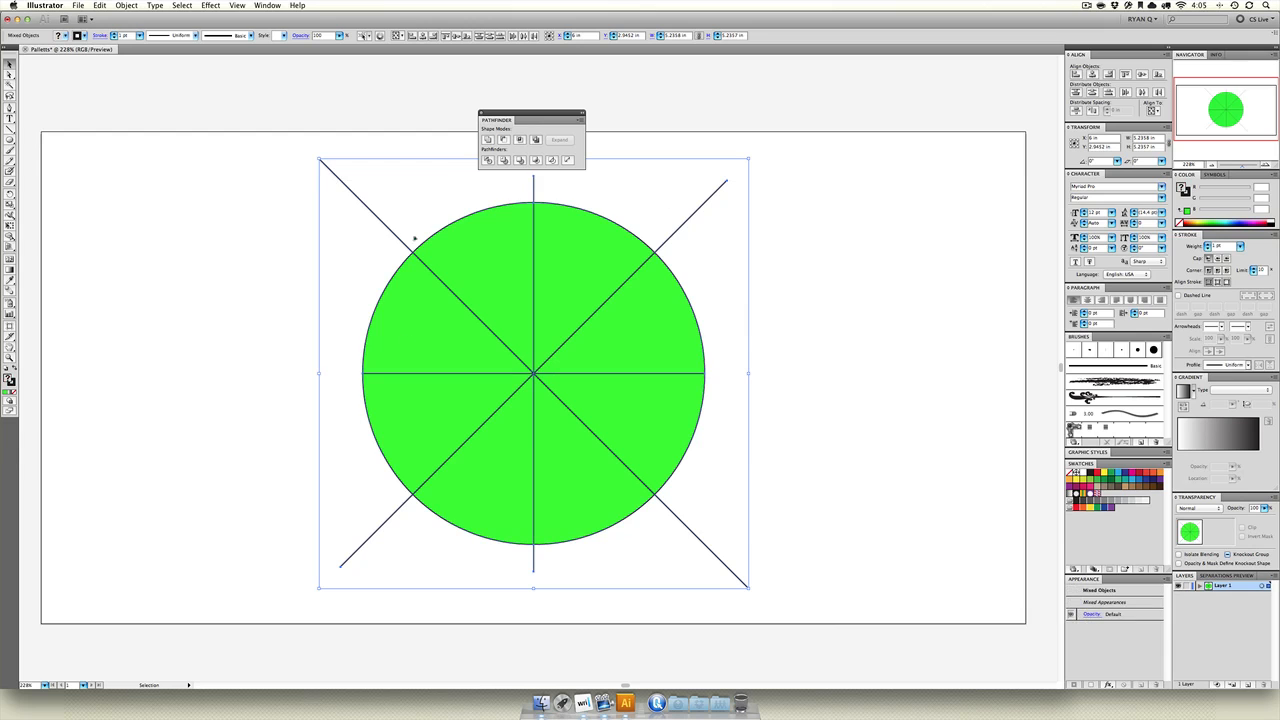
click(487, 160)
click(316, 282)
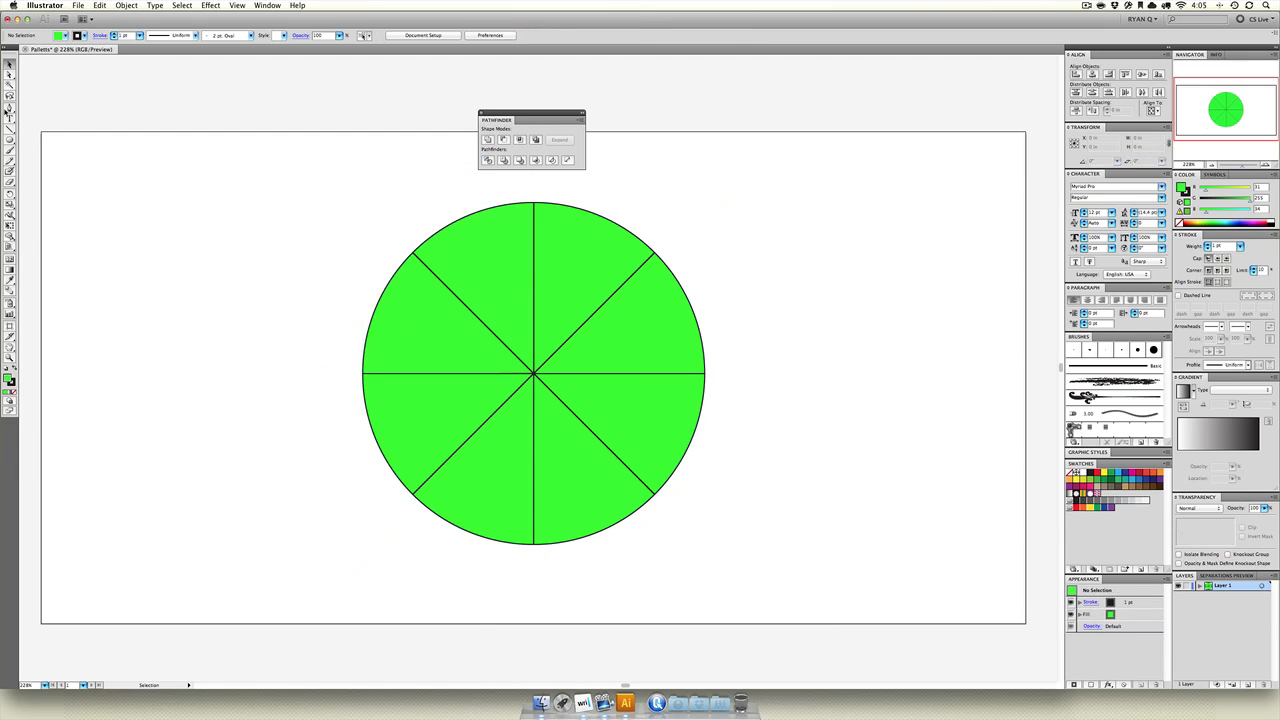
Shift the divided circle slightly up and to the right, and enter isolation mode on its group.
click(10, 76)
click(8, 64)
drag(456, 318, 491, 362)
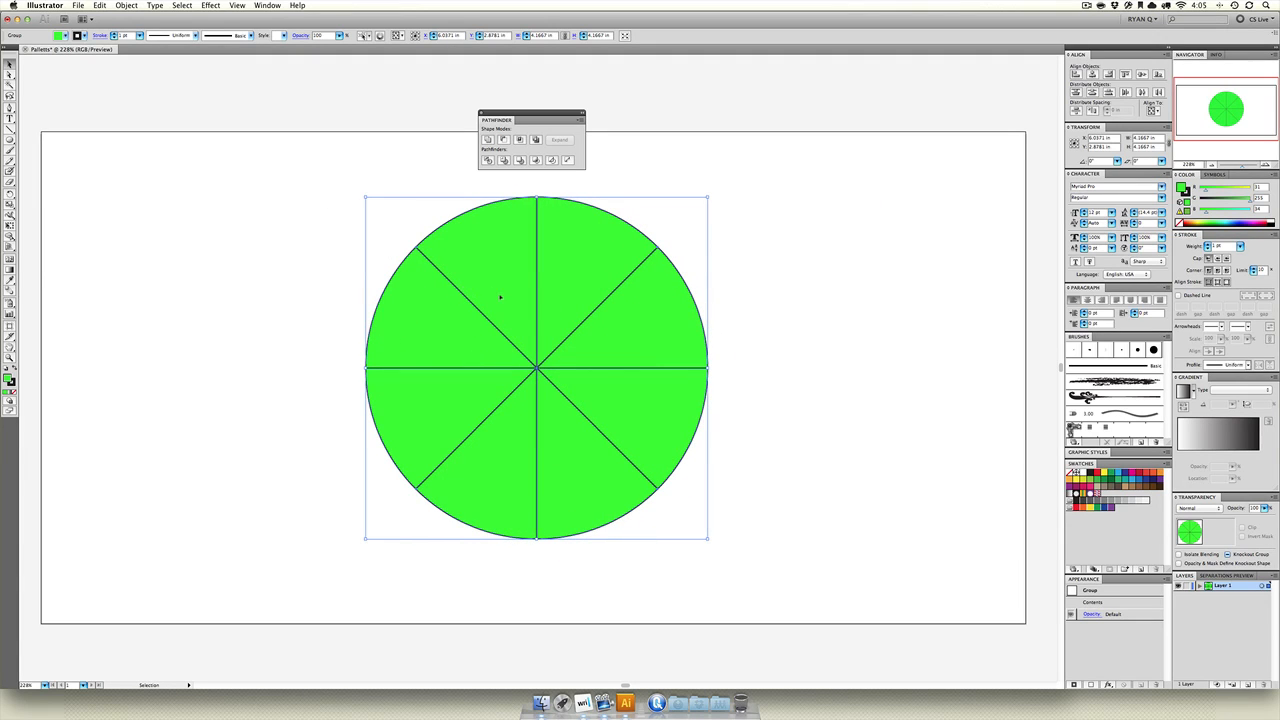
double_click(500, 297)
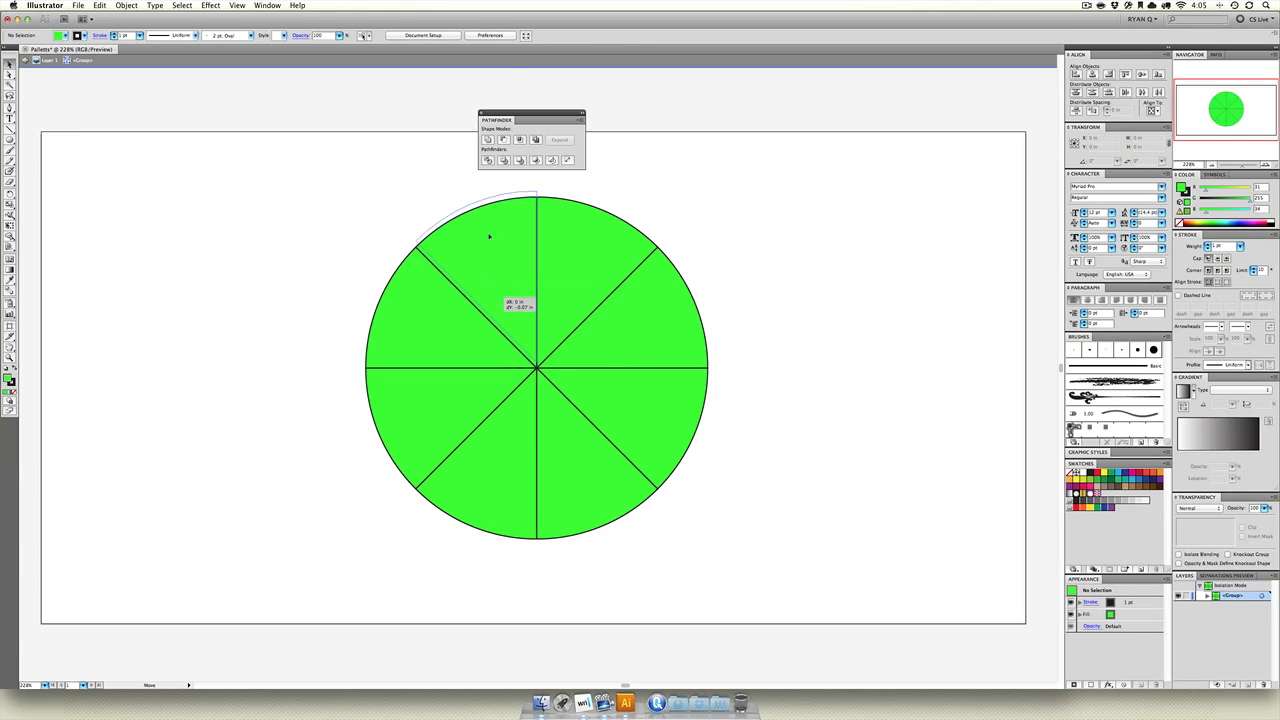
Try moving three separate wedges away from the circle, and undo the moves.
drag(501, 302, 480, 173)
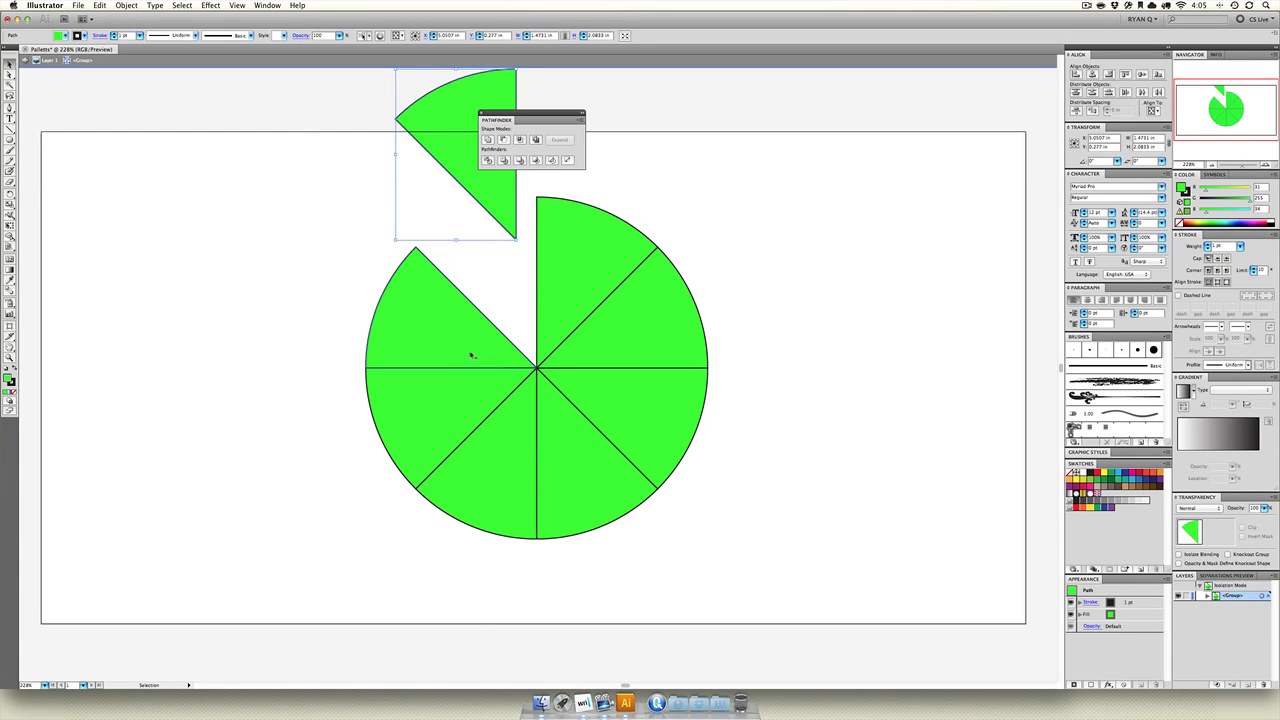
drag(429, 420, 287, 470)
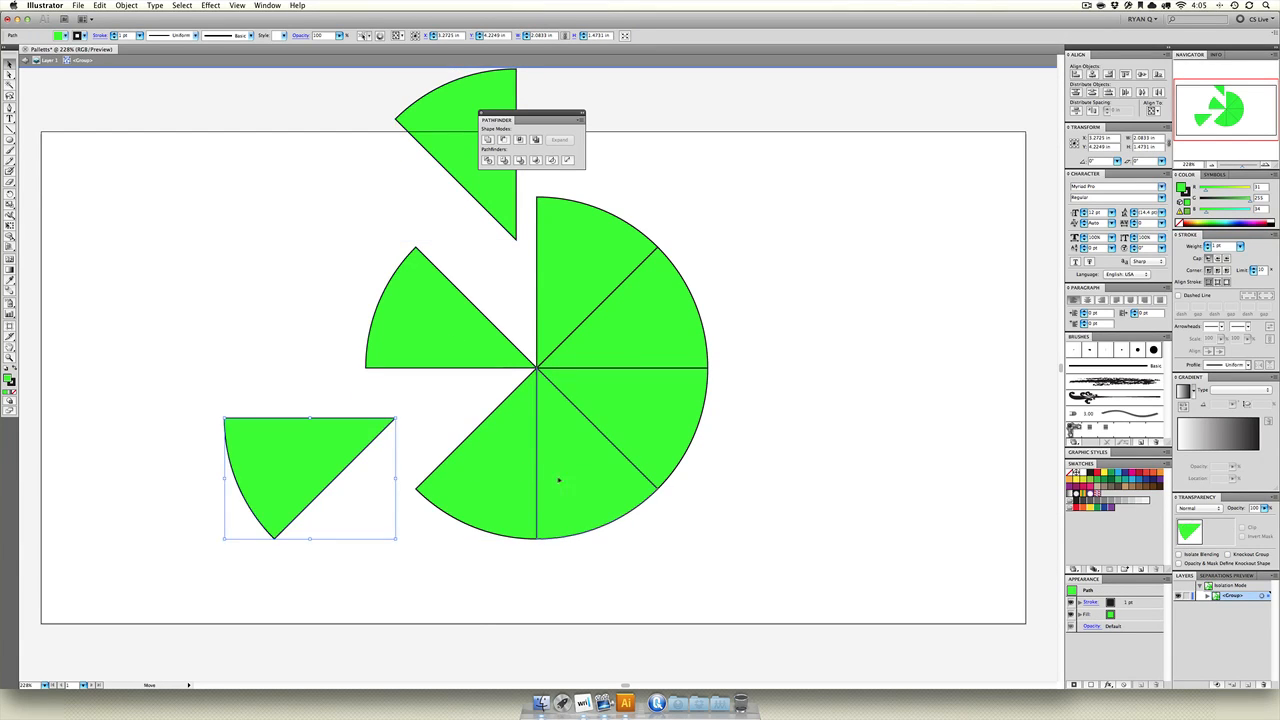
drag(559, 480, 591, 562)
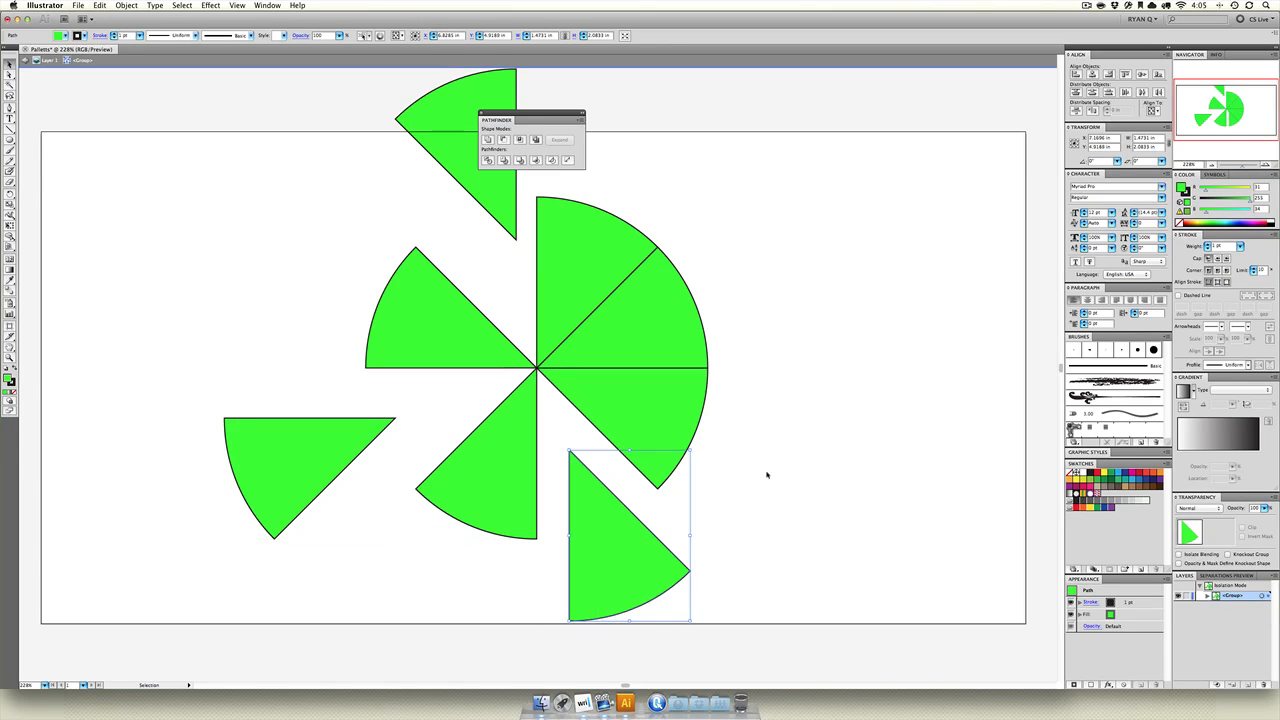
double_click(780, 452)
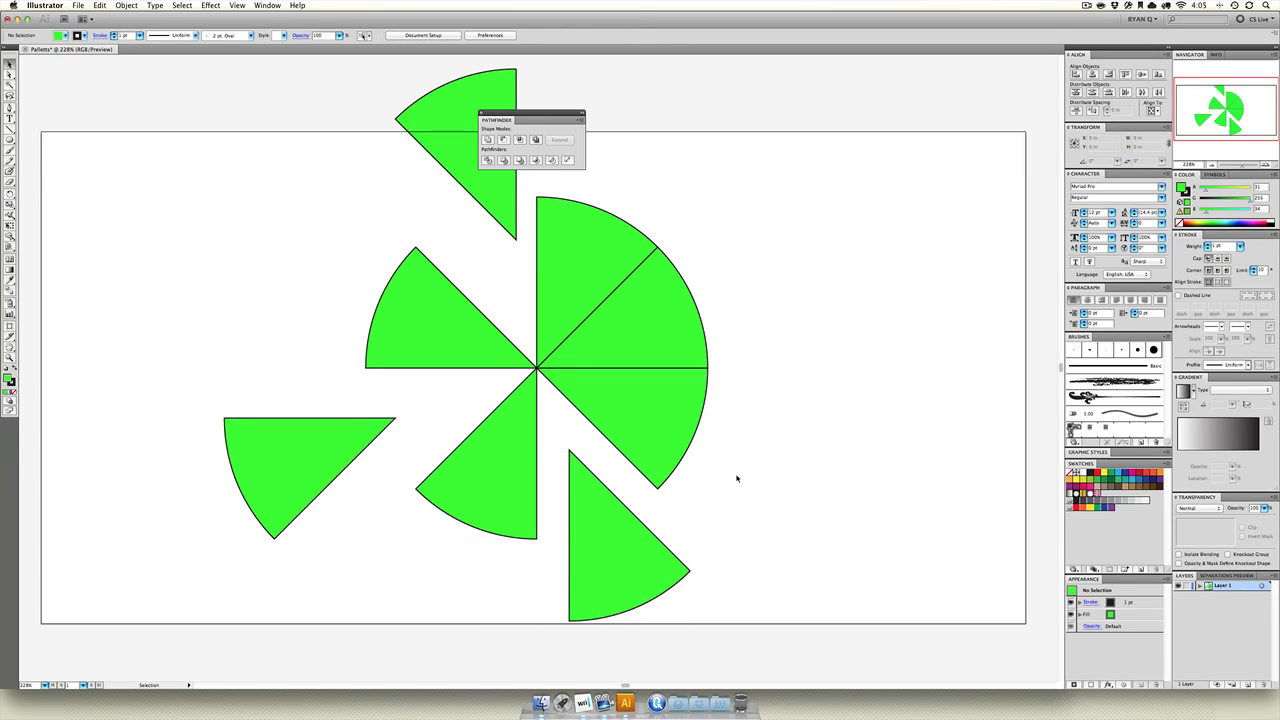
key(super+z)
key(super+z)
key(super+z)
key(super+z)
key(super+z)
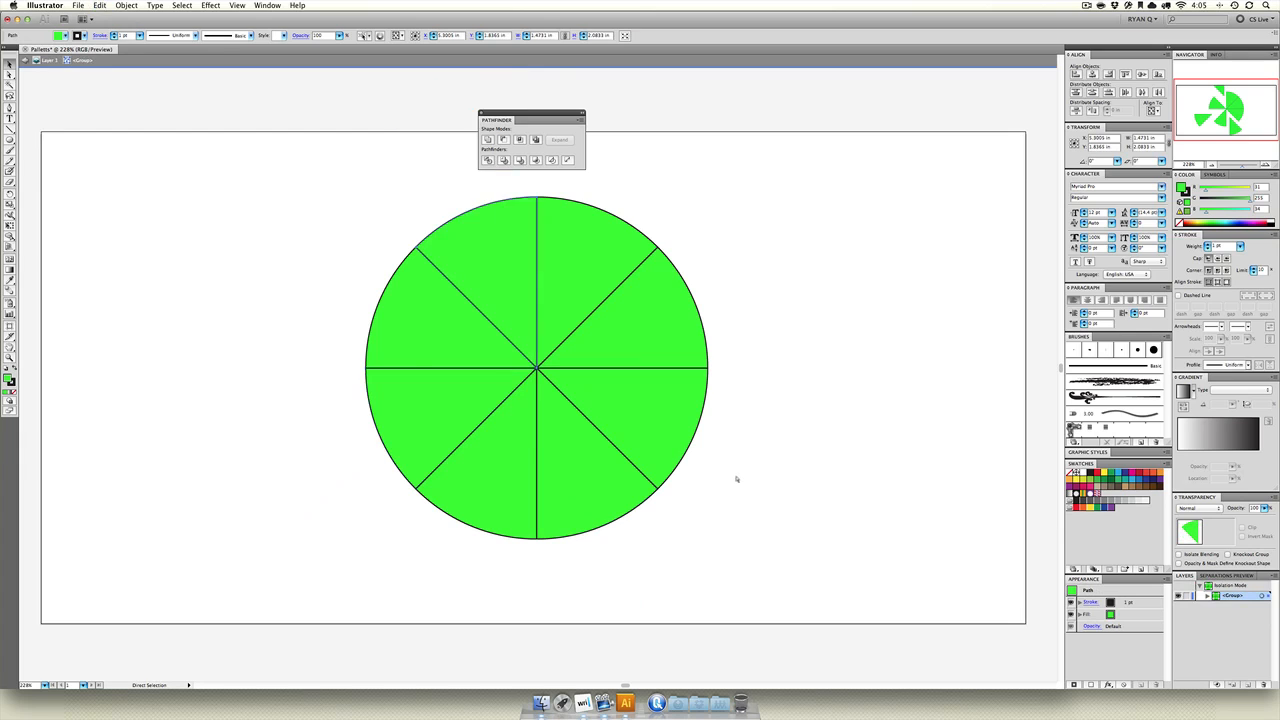
Move the two lower-left wedges together down and left, and pull the upper-left wedge beside the vertical cut outward.
click(478, 455)
shift+click(424, 420)
drag(425, 423, 402, 445)
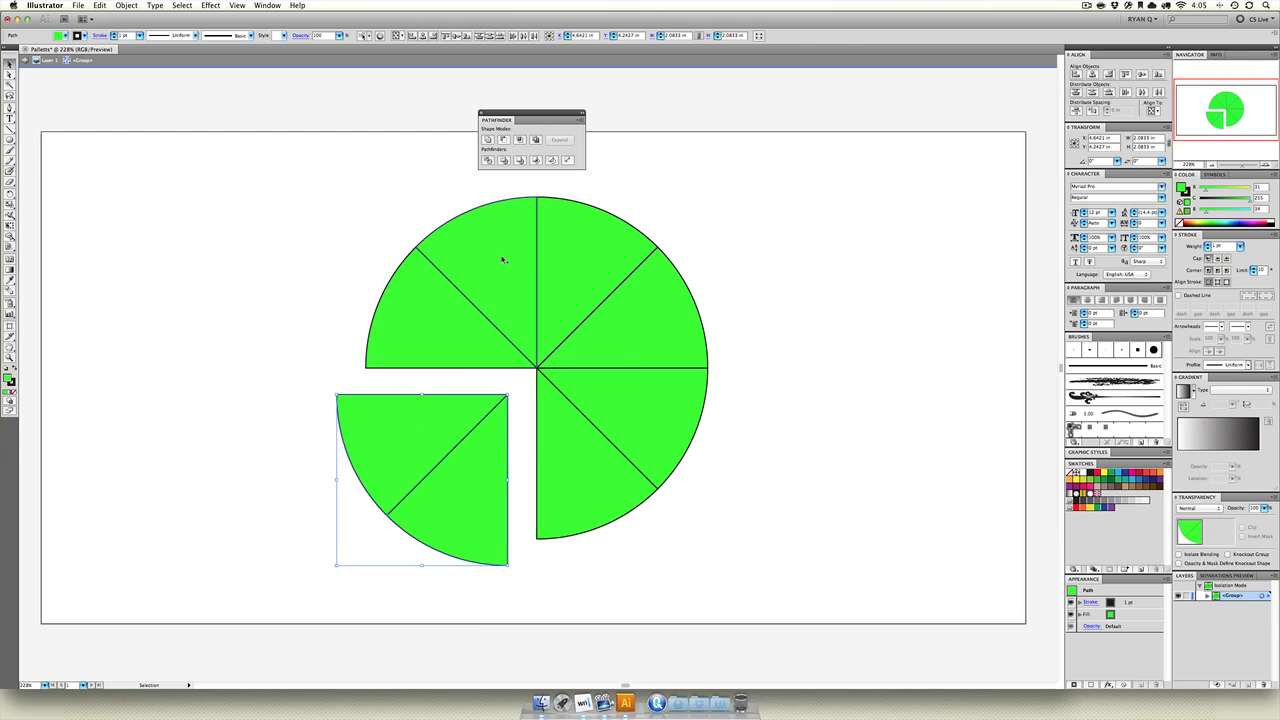
drag(491, 251, 470, 205)
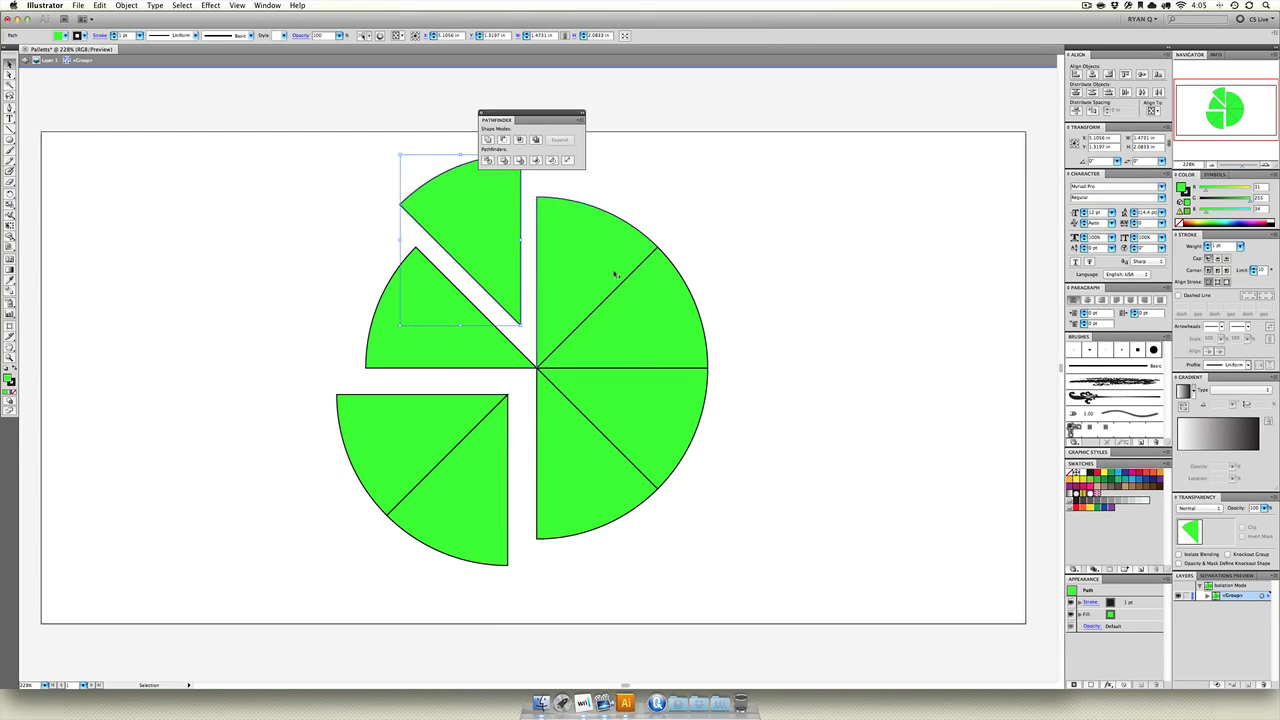
Unite the three adjoining right-hand wedges into one shape, and unite the two lower-left wedges into a quarter-circle.
drag(735, 237, 591, 384)
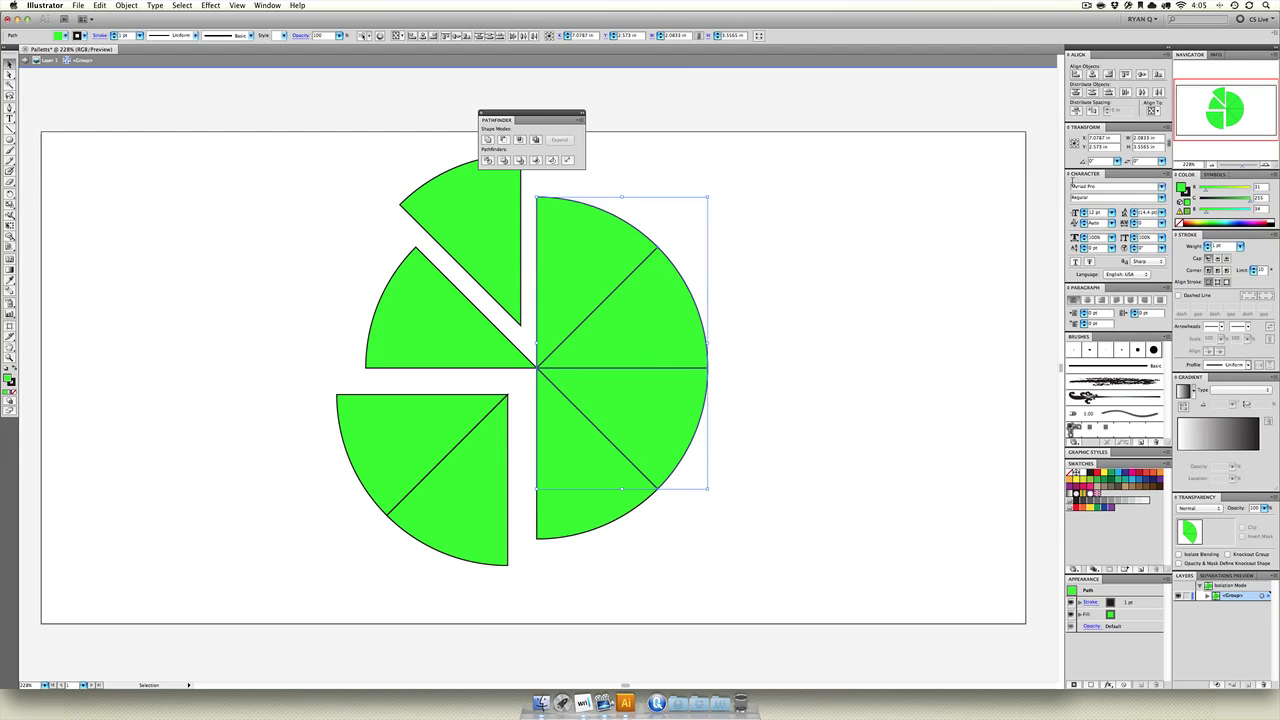
click(487, 139)
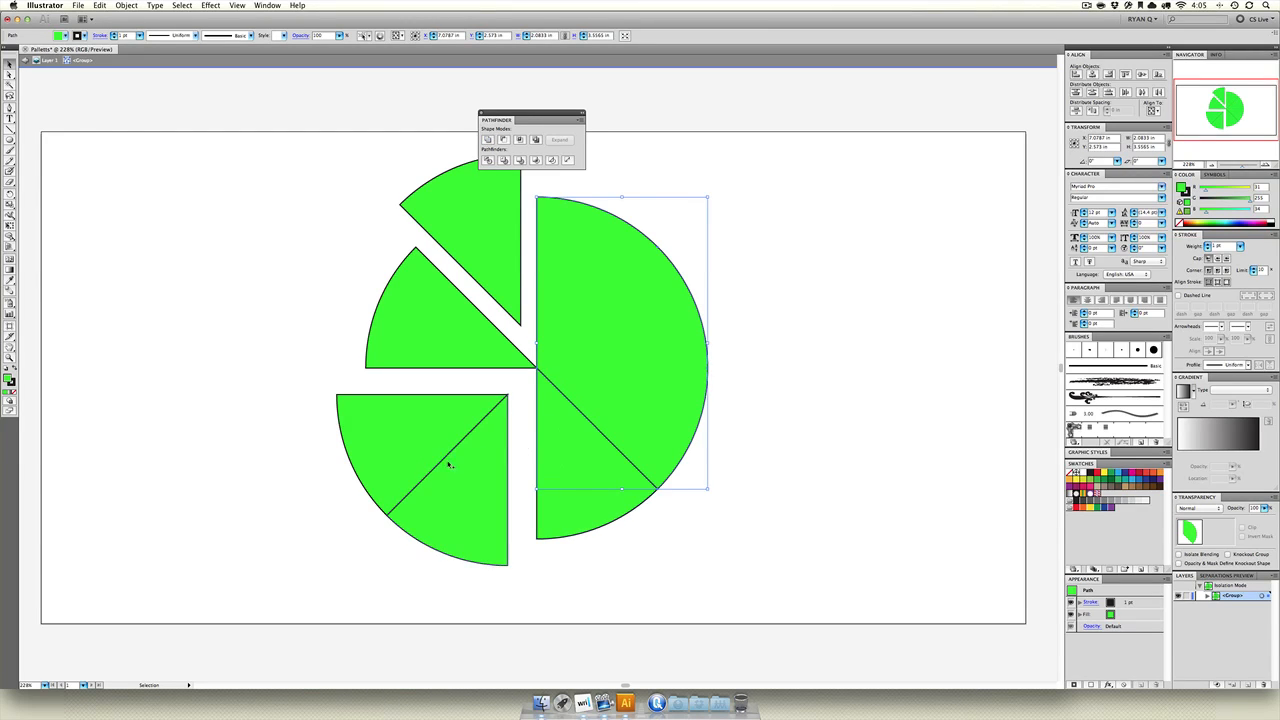
drag(337, 529, 406, 430)
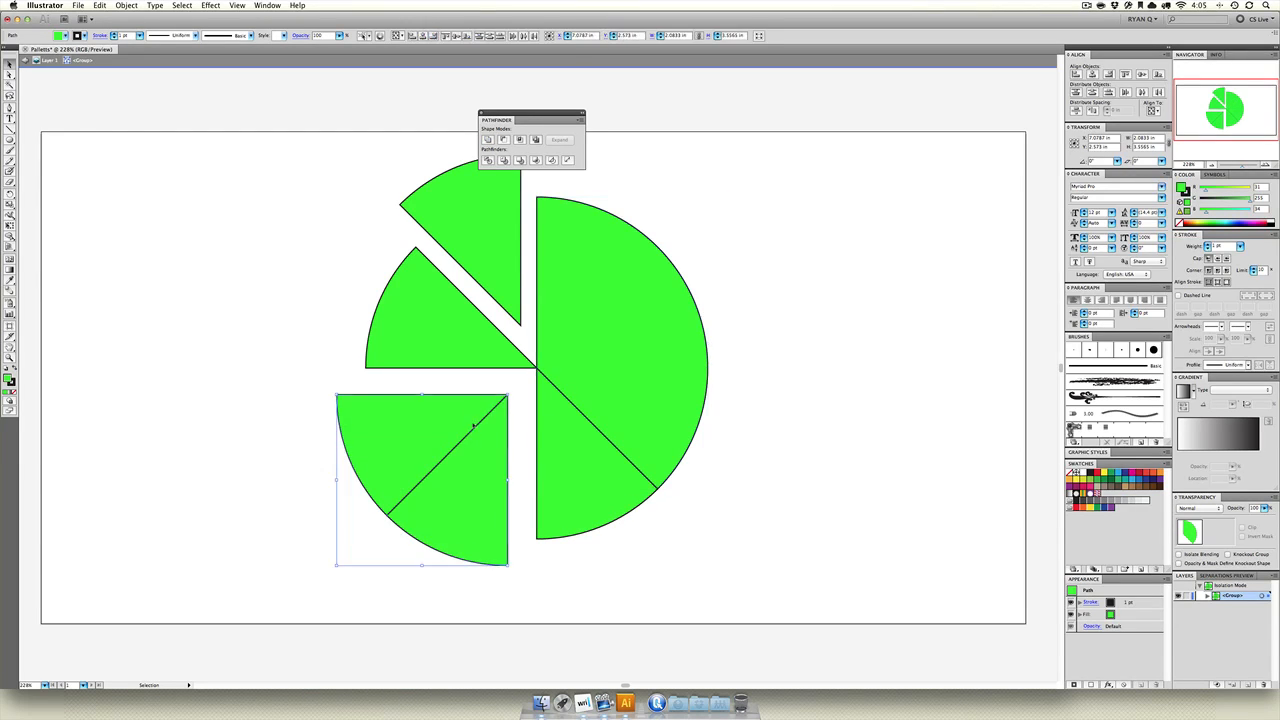
click(487, 139)
Unite the remaining lower-right wedge with the large right-hand piece to form a half-circle.
click(567, 437)
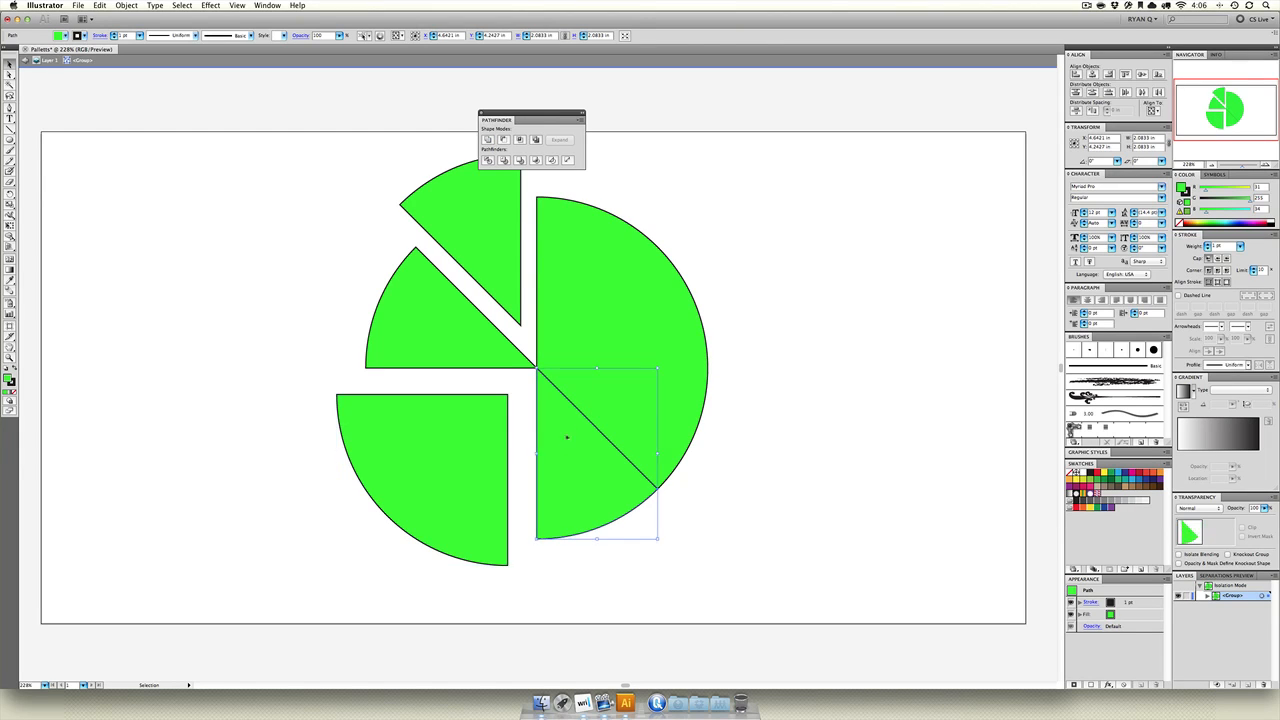
shift+click(556, 300)
click(487, 139)
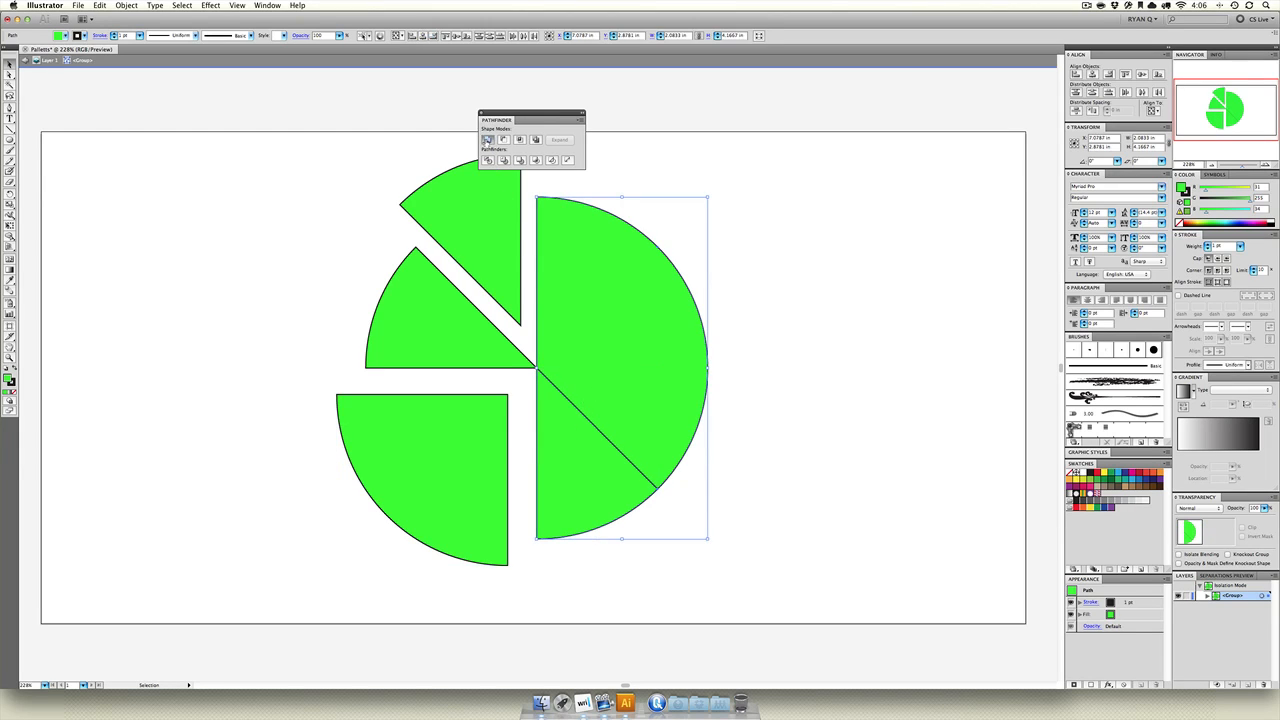
Move the left wedge outward and the lower-left quarter slightly closer to the center to even the gaps.
right_click(418, 368)
drag(409, 326, 380, 318)
drag(455, 426, 465, 413)
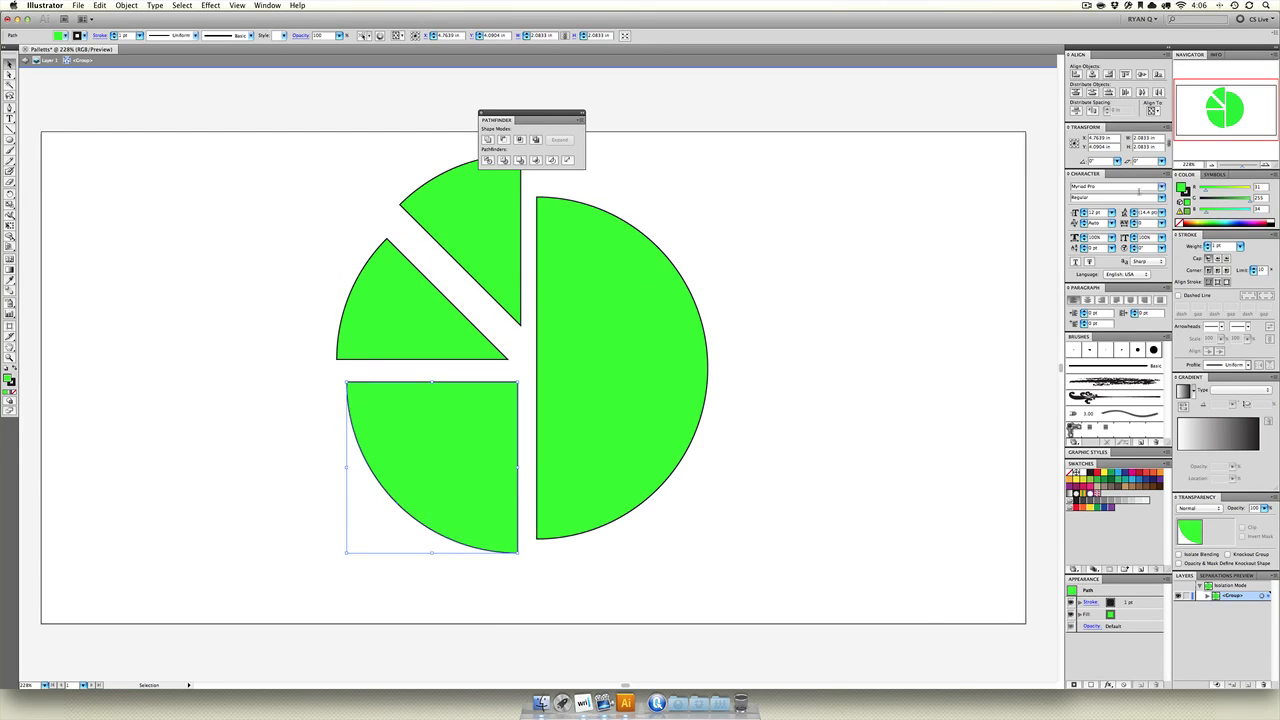
Fill the lower-left quarter with light blue, the left wedge with orange-red, and the upper wedge with yellow-green.
click(1117, 477)
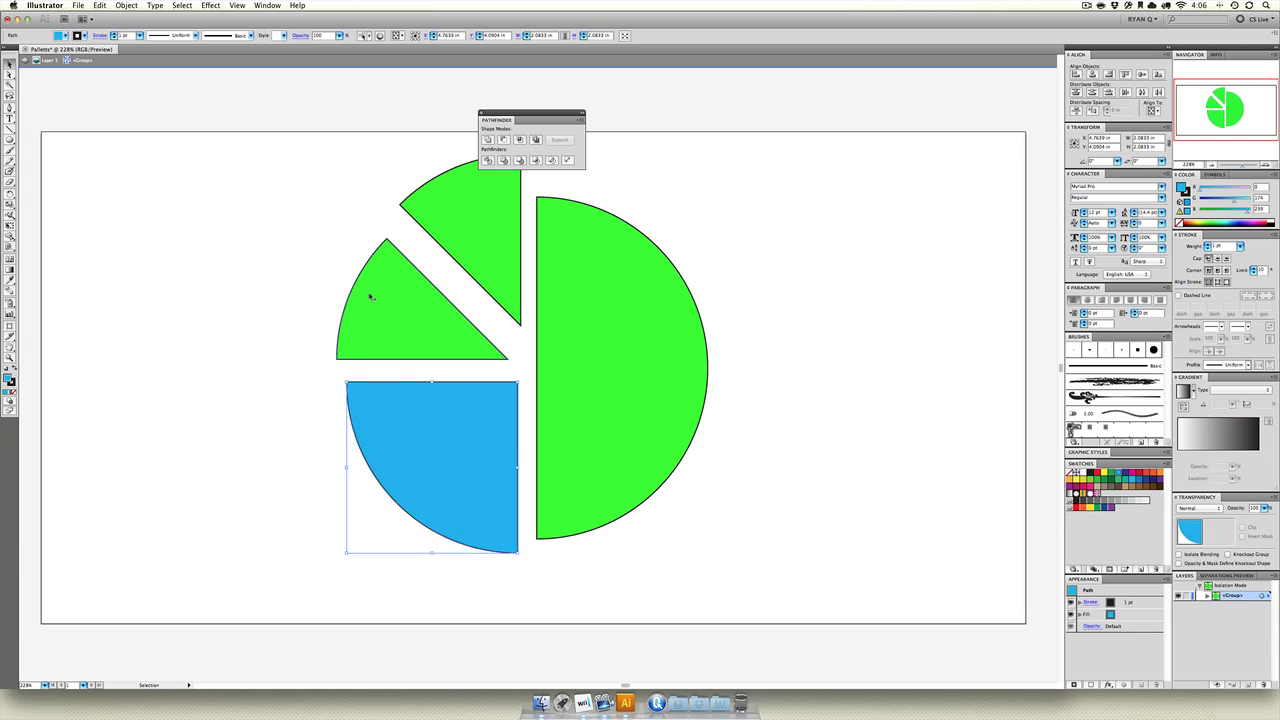
click(380, 291)
click(1152, 475)
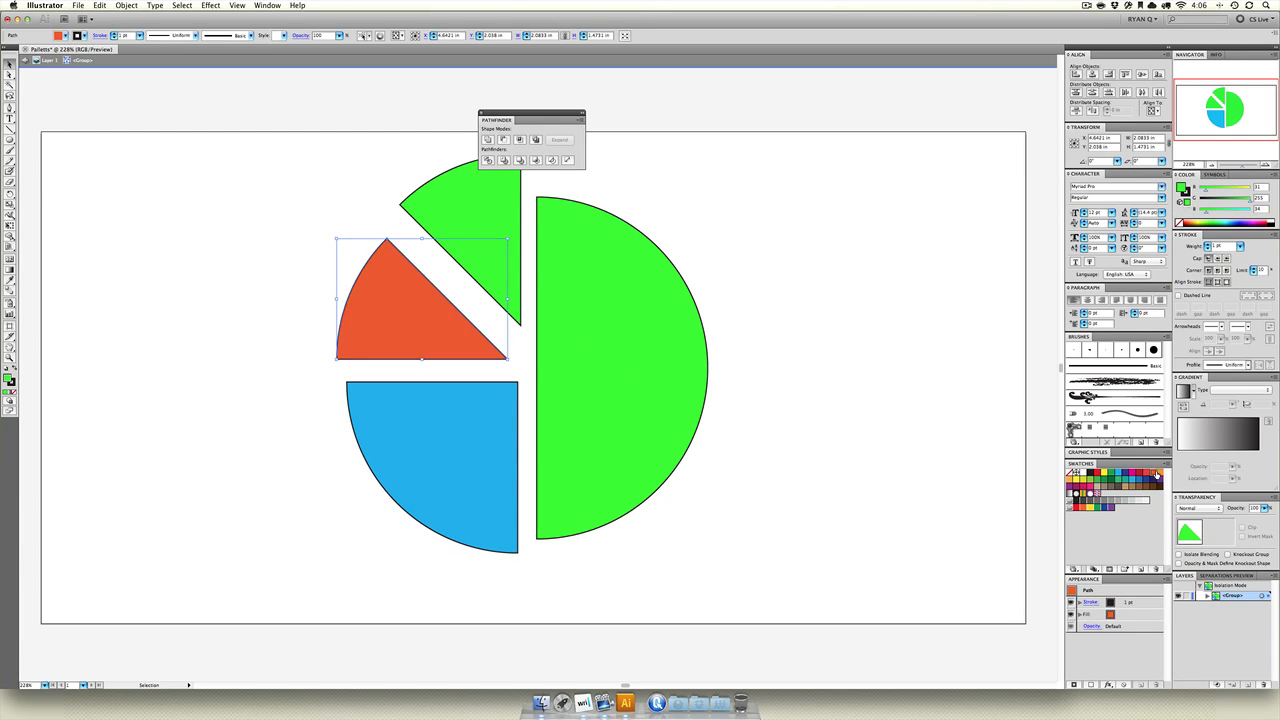
click(500, 214)
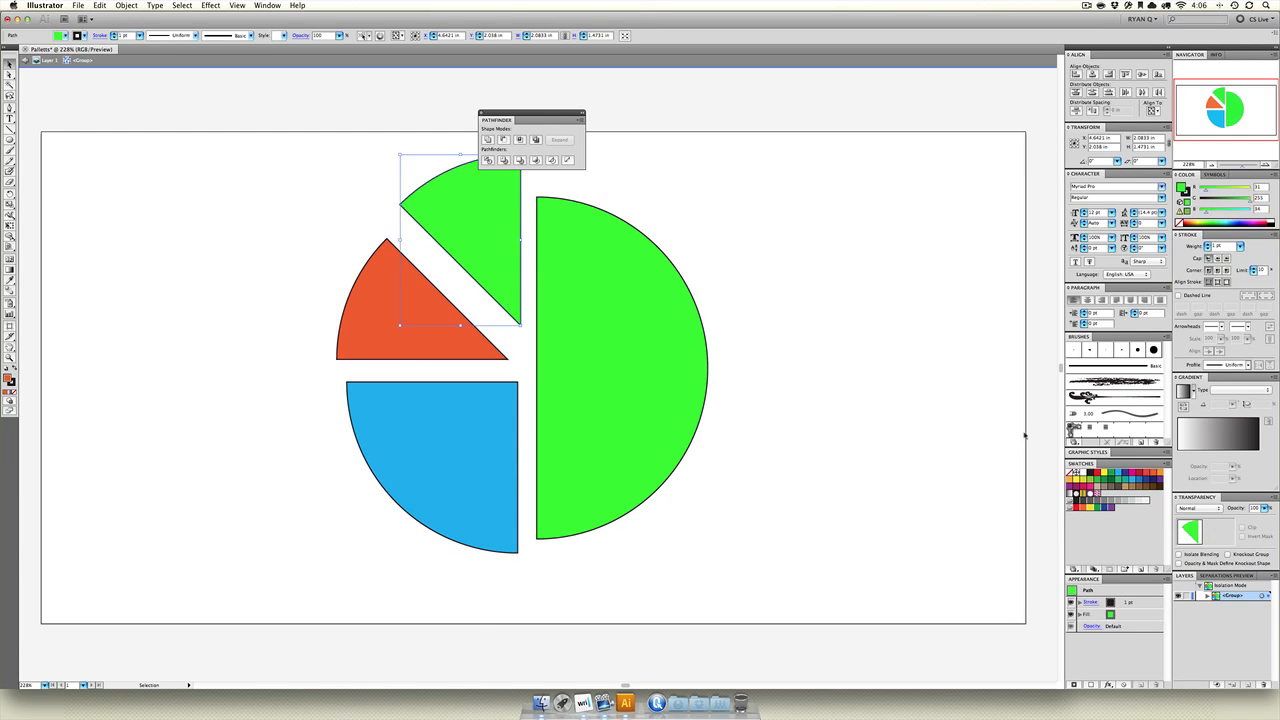
click(1081, 480)
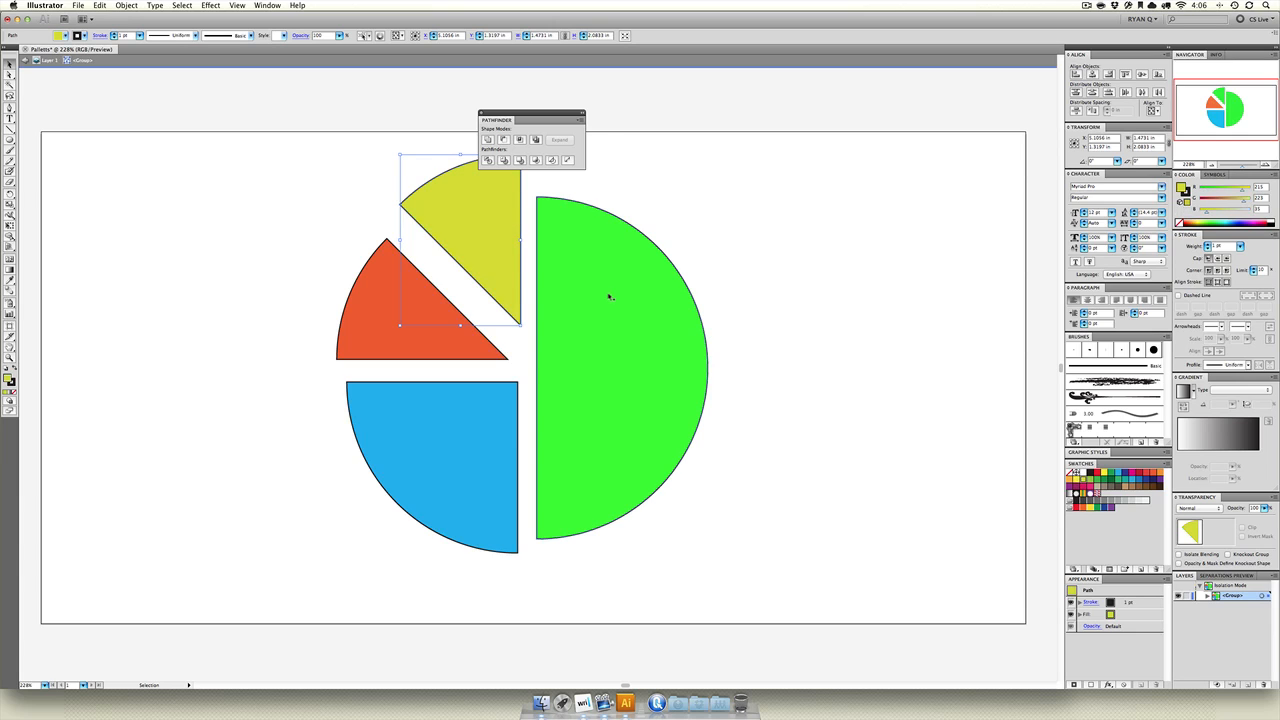
Fill the right half-circle with dark green and the upper wedge with light orange.
click(608, 294)
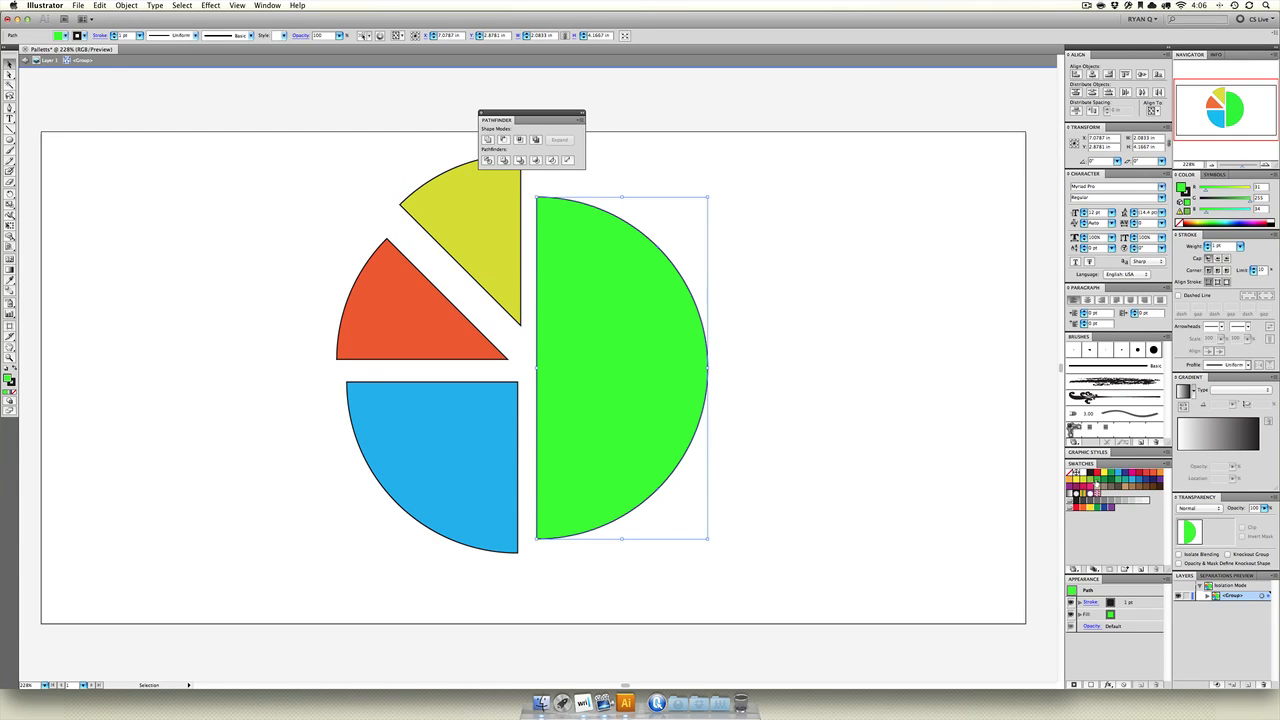
click(1098, 481)
click(494, 237)
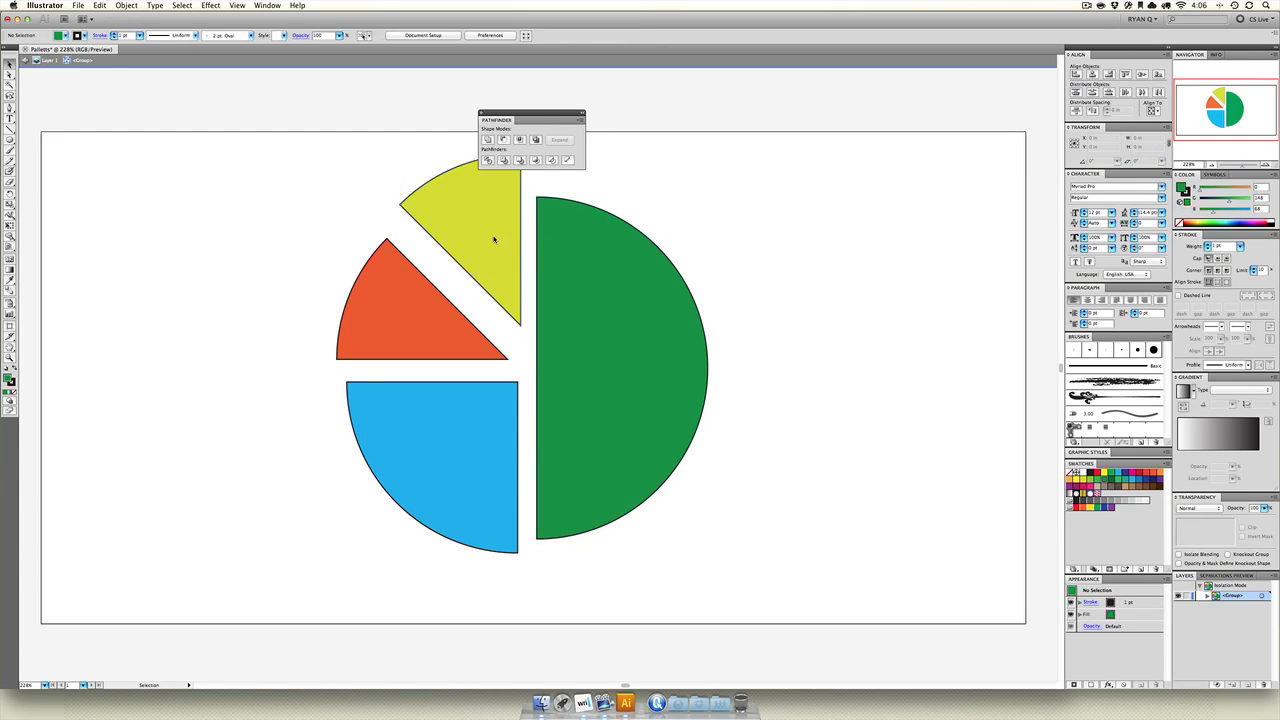
click(1072, 480)
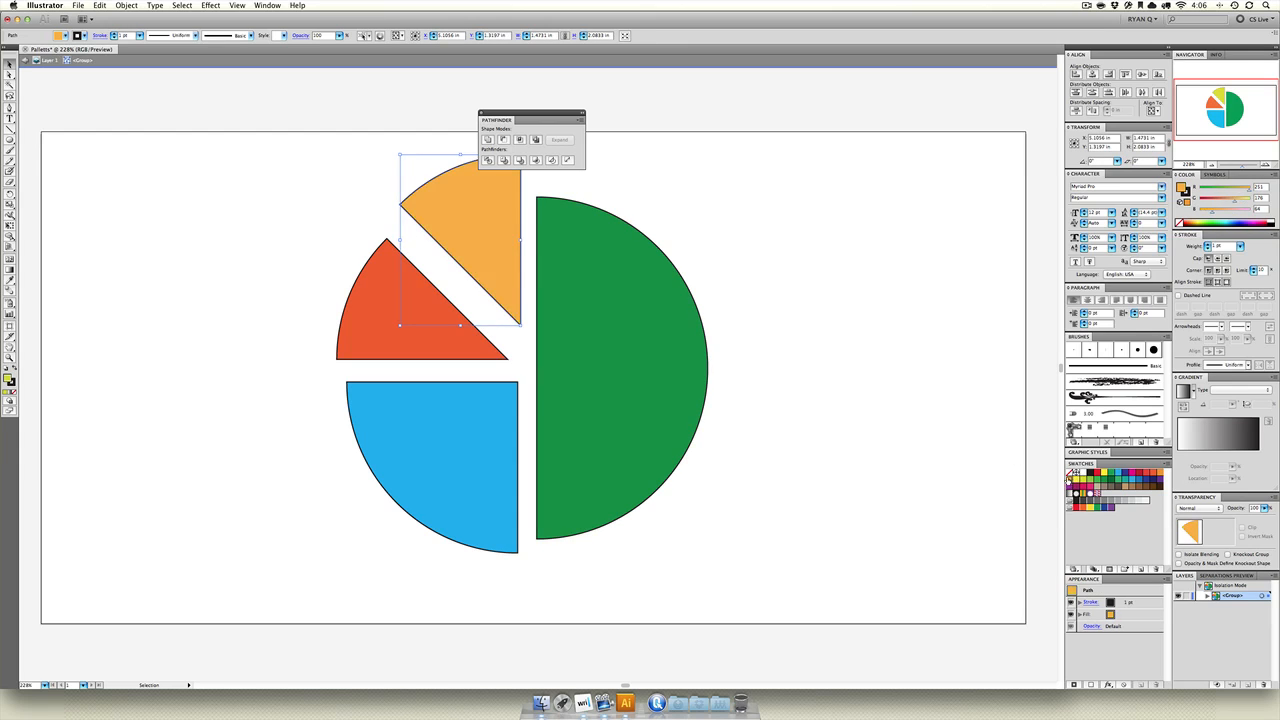
click(817, 361)
Remove the stroke from all pie chart pieces.
drag(754, 208, 450, 475)
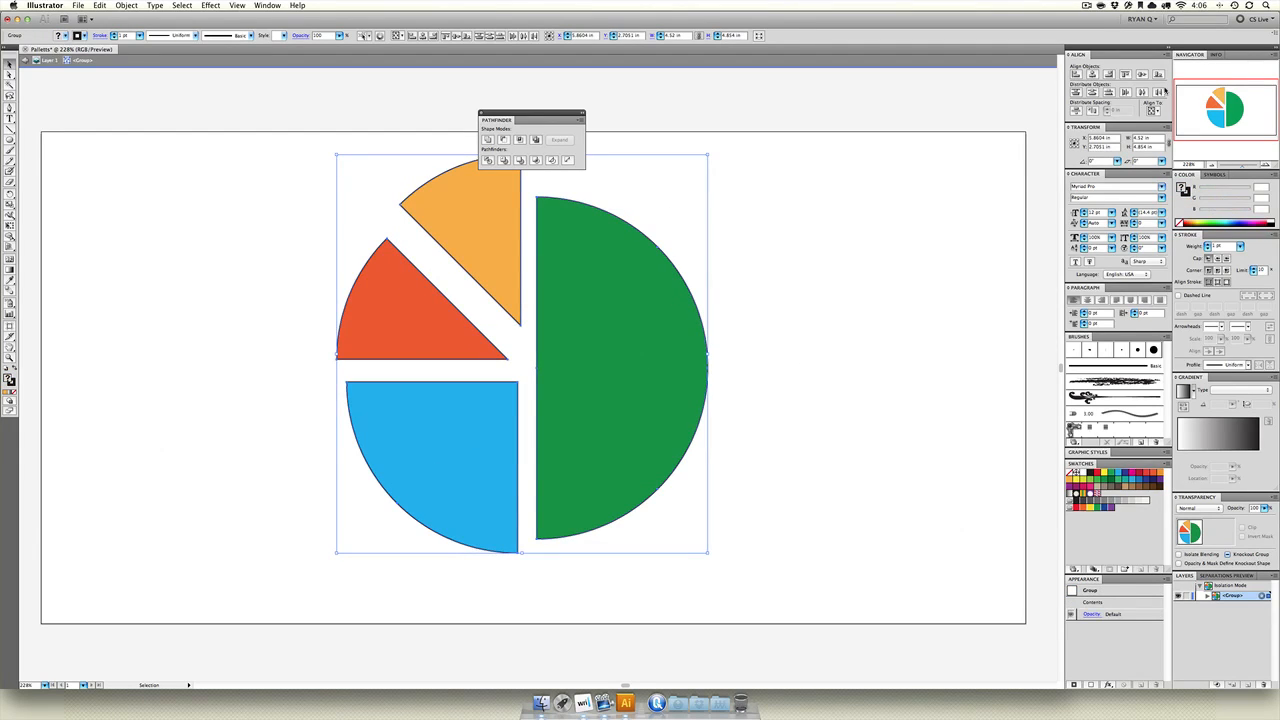
click(1187, 195)
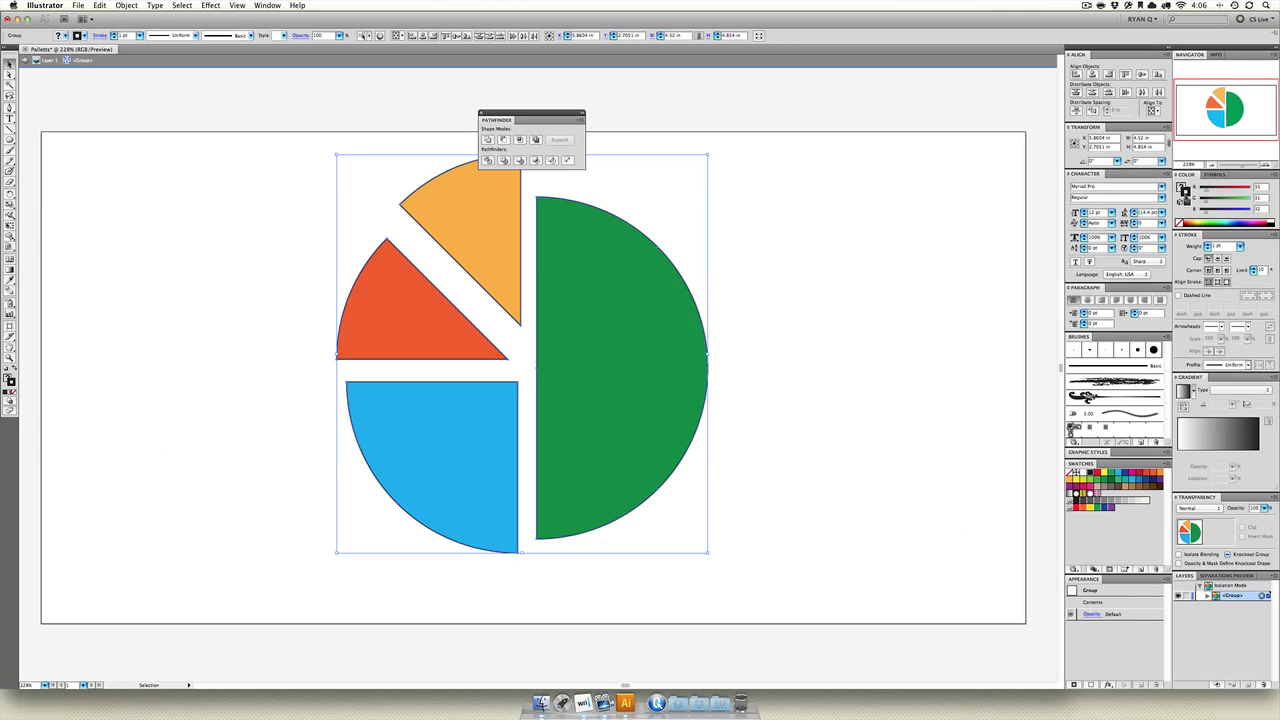
click(1180, 223)
click(852, 252)
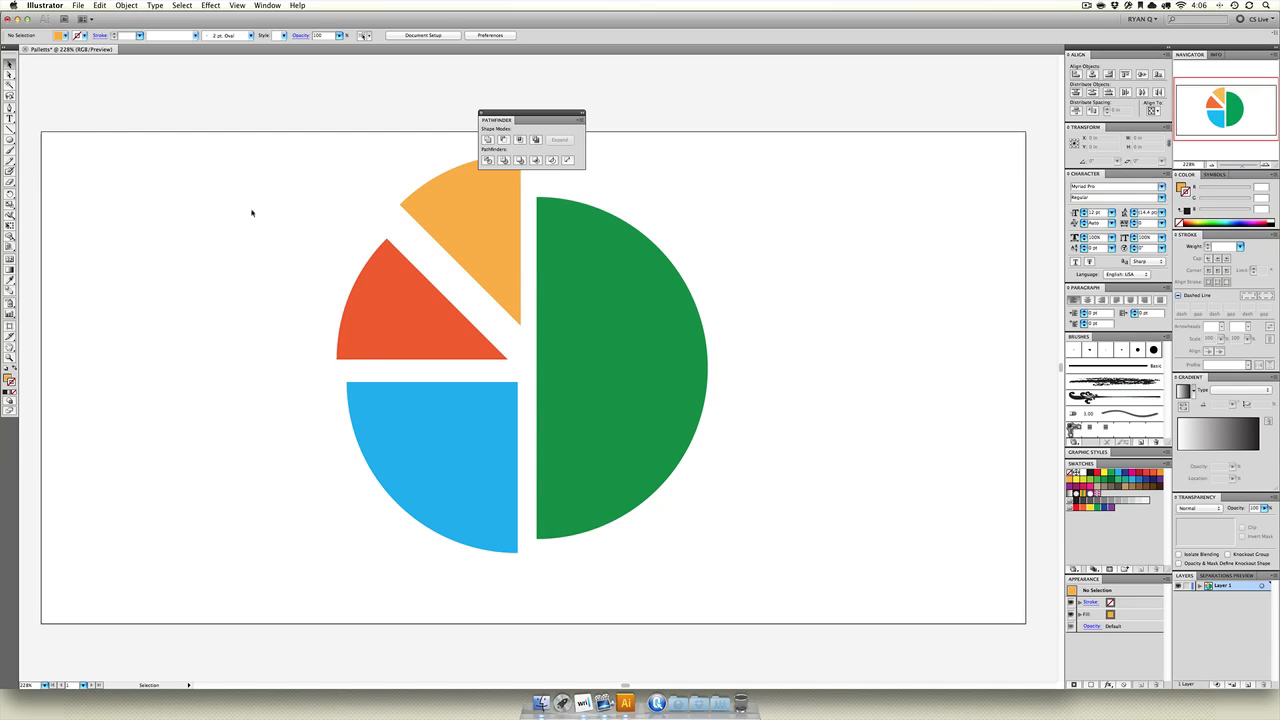
Delete the pie chart from the artboard and open Saving2.ai from the In Class folder.
drag(252, 212, 806, 563)
key(Delete)
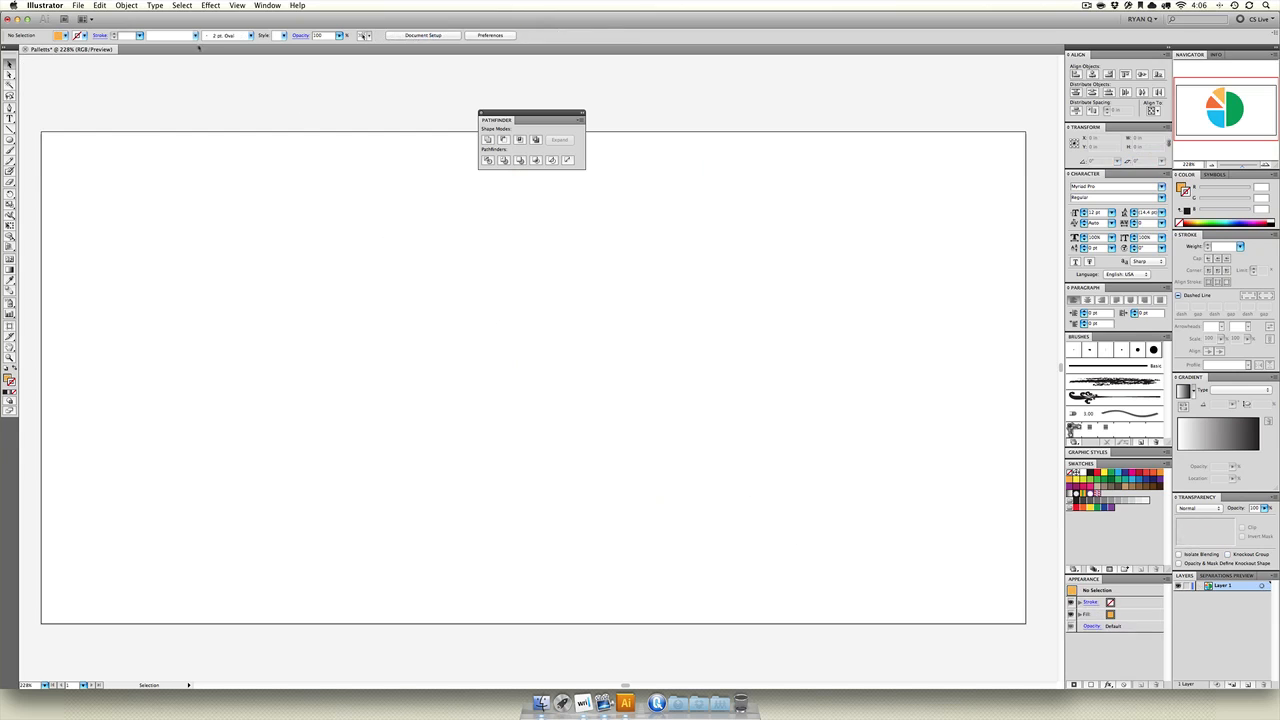
click(77, 5)
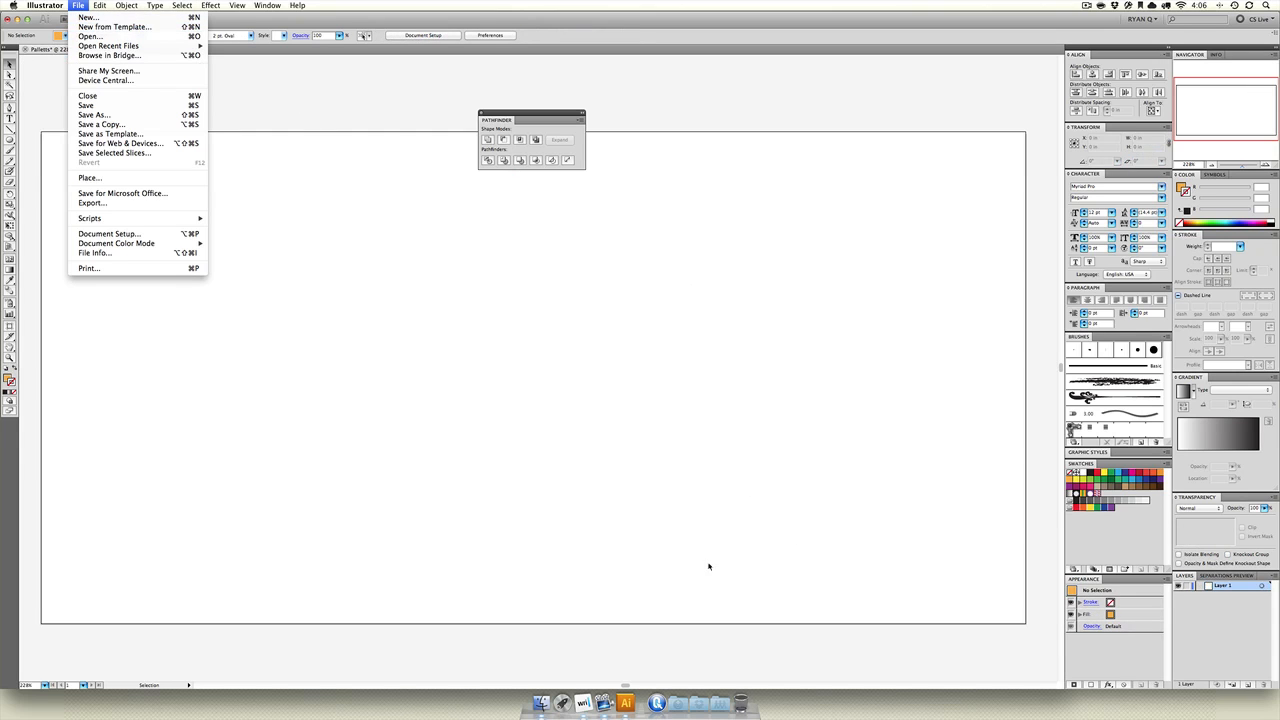
click(90, 36)
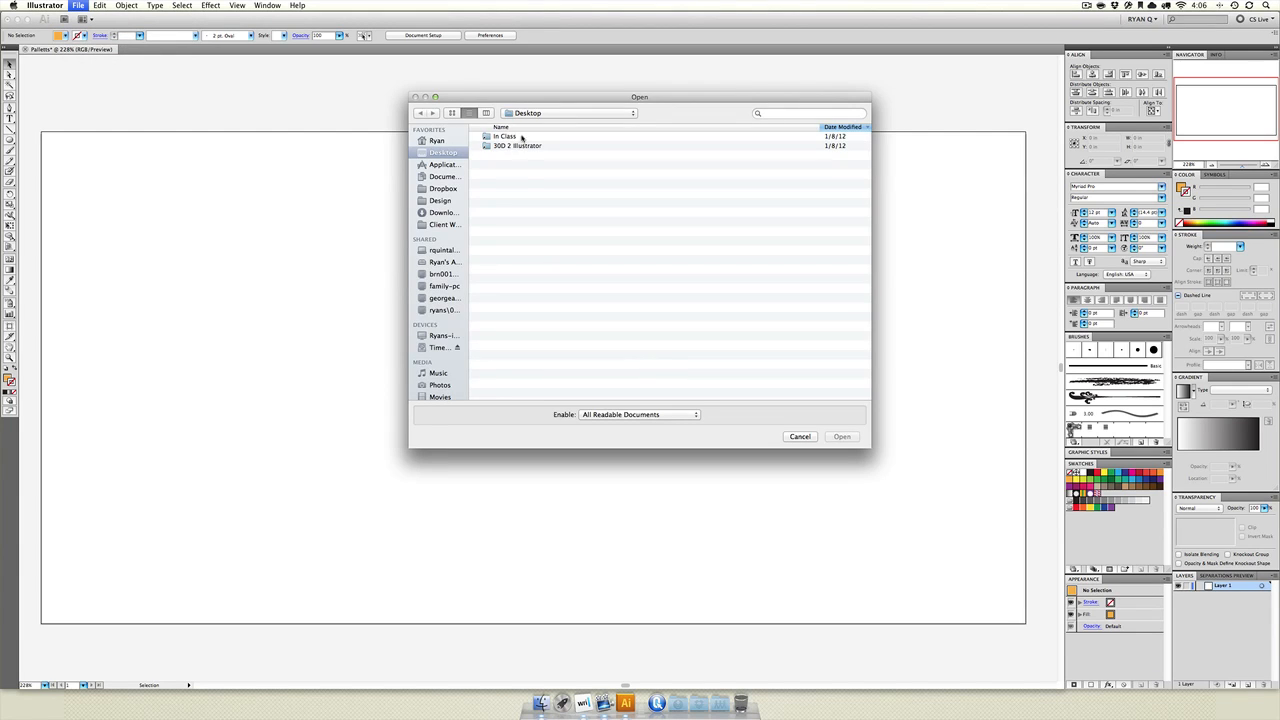
double_click(520, 137)
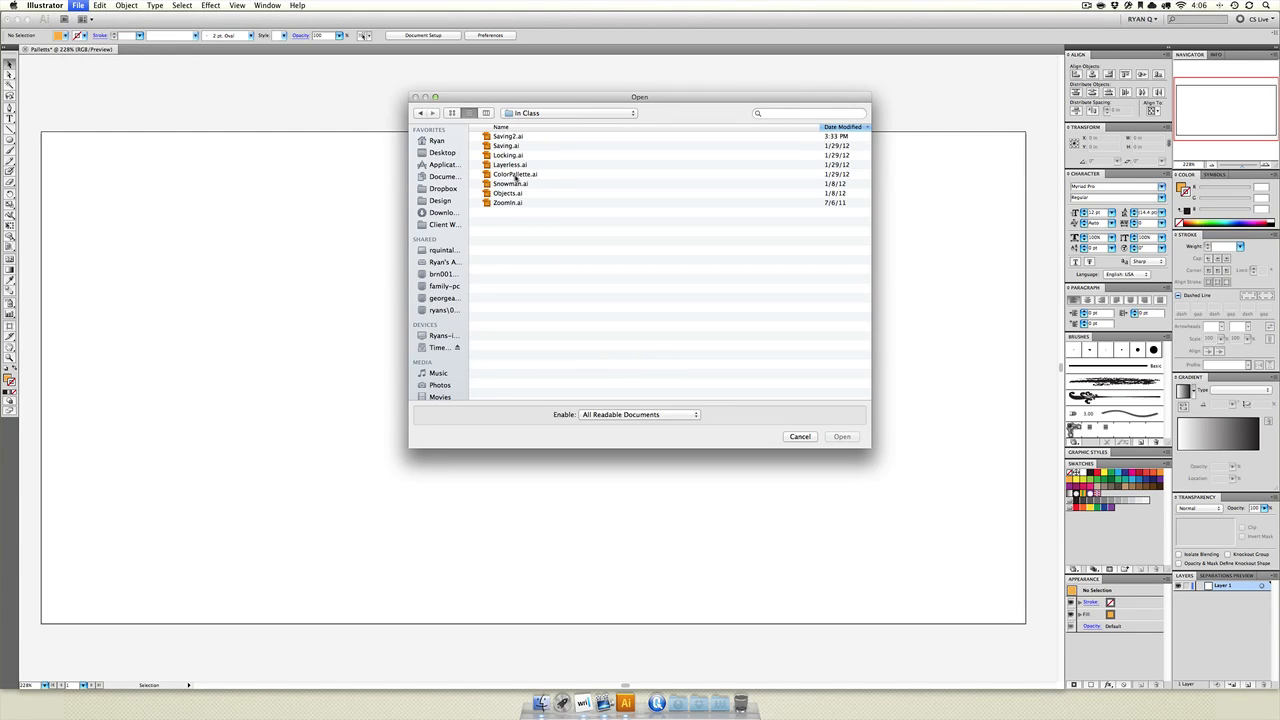
double_click(506, 137)
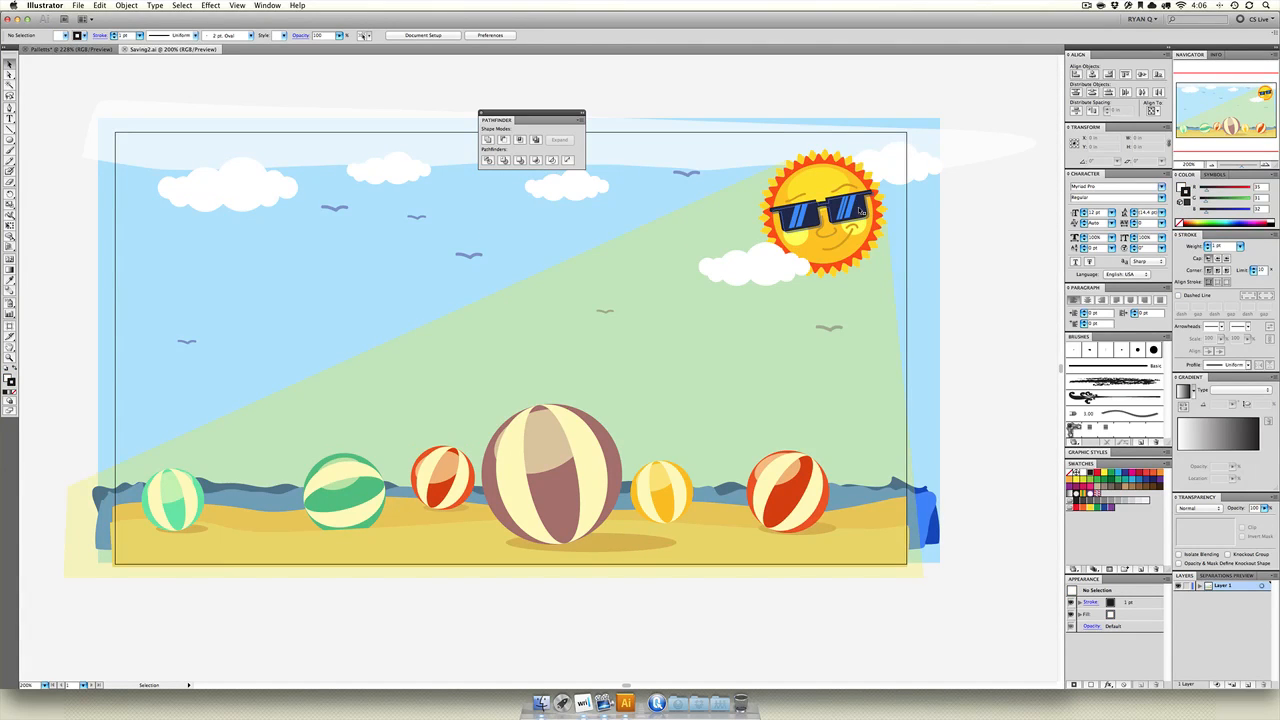
Copy the sun with sunglasses from the beach scene and paste it into the emptied pie chart document.
click(858, 211)
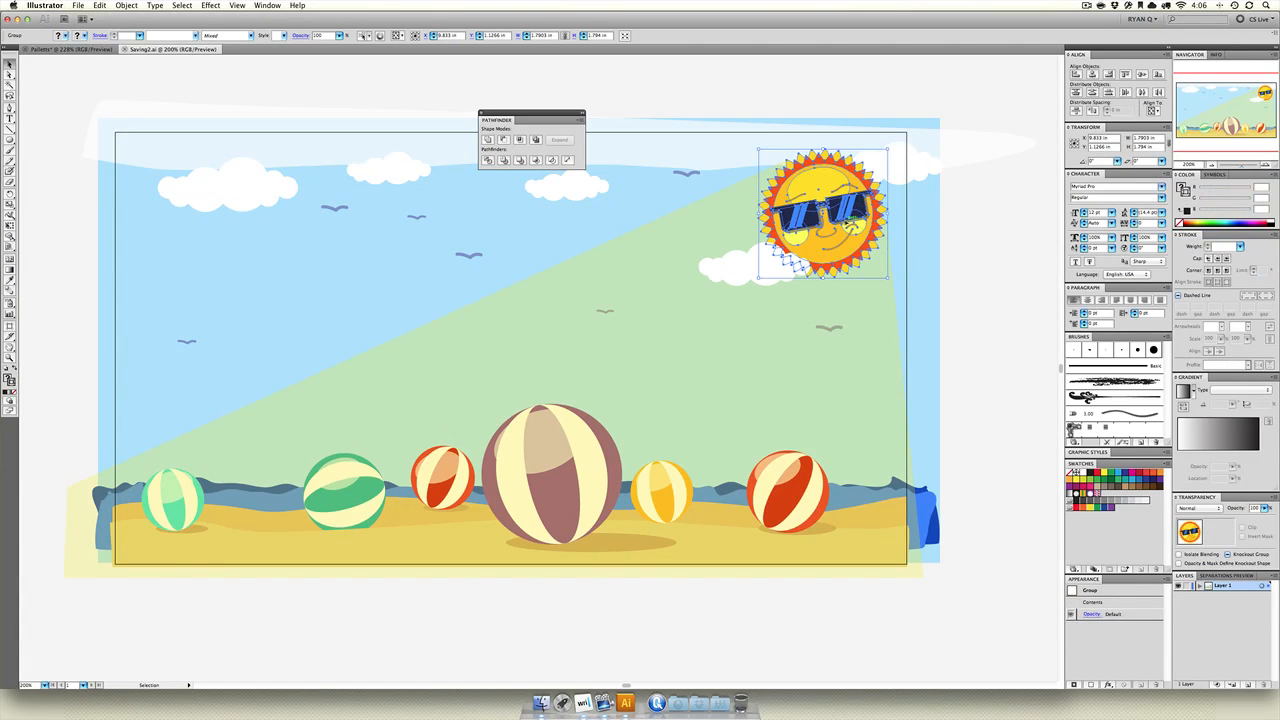
drag(850, 220, 344, 228)
key(a)
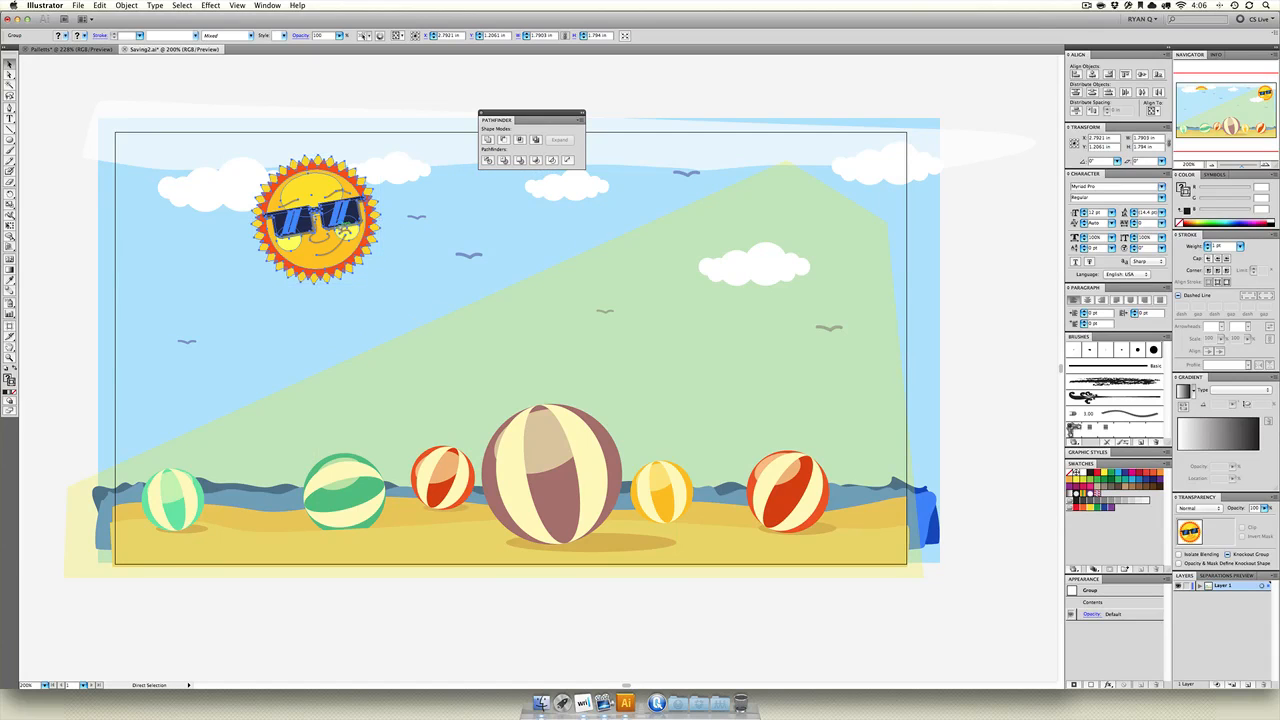
click(45, 50)
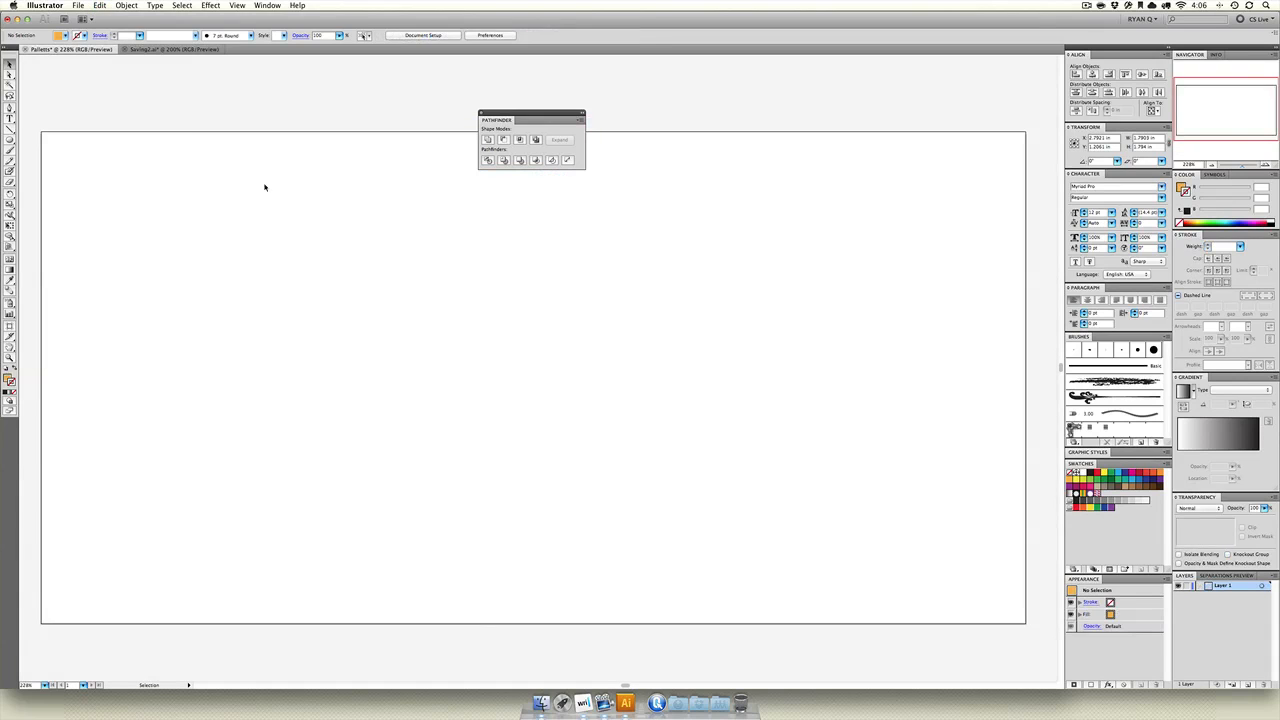
key(v)
key(ctrl+v)
click(335, 234)
click(590, 320)
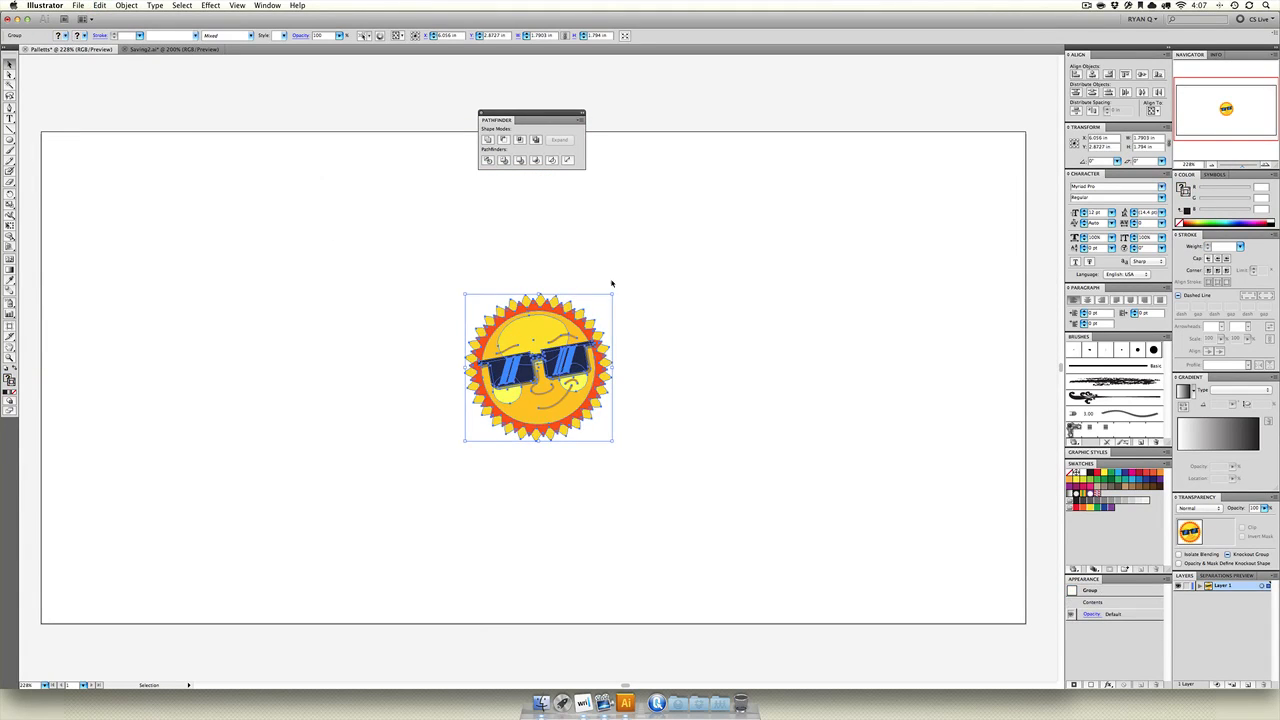
Scale the pasted sun up from its center to about 4.9 in wide.
drag(613, 294, 749, 137)
click(794, 220)
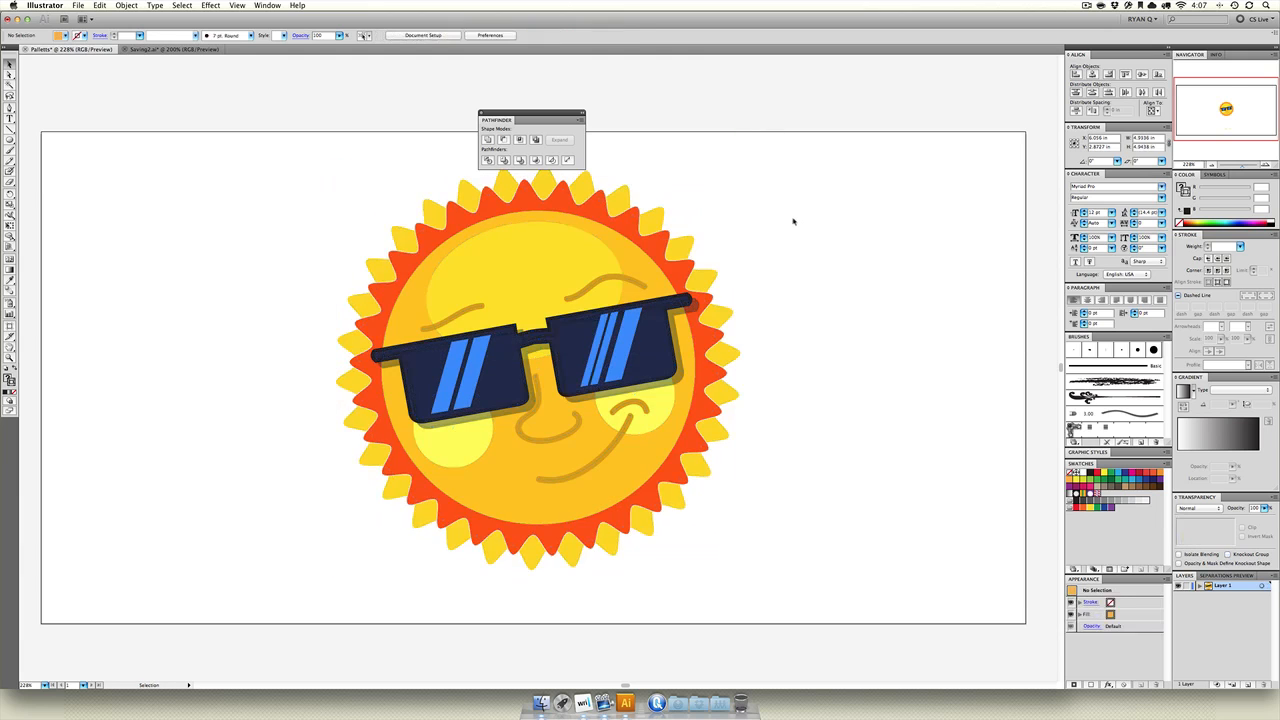
drag(842, 162, 196, 581)
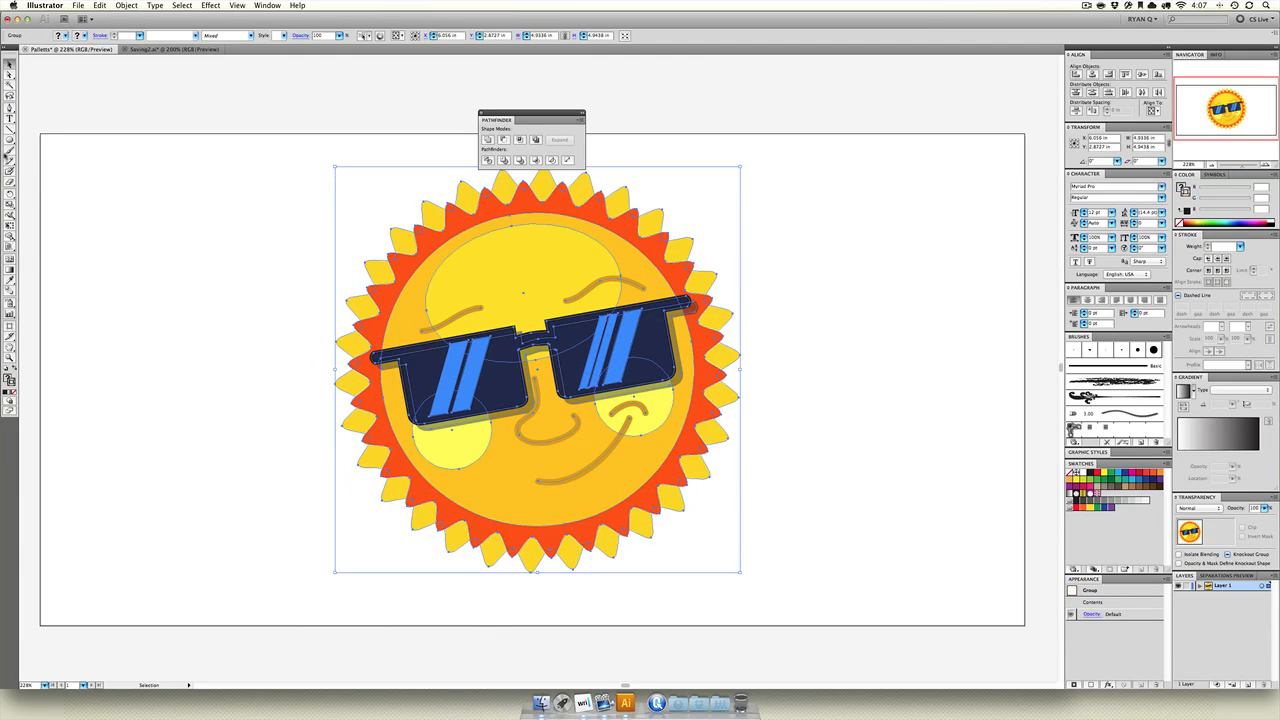
Draw a circle about 4.64 in across over the sun's upper-right portion and fill it with bright purple.
drag(9, 140, 79, 163)
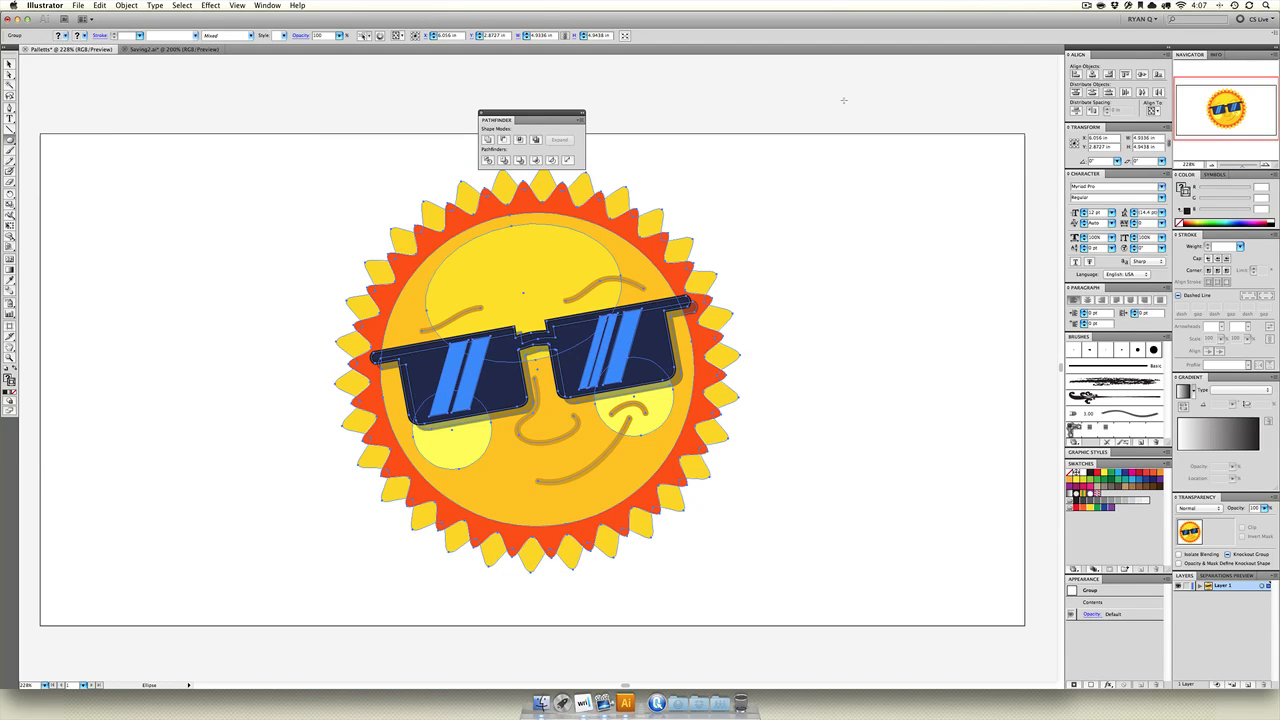
drag(843, 100, 462, 482)
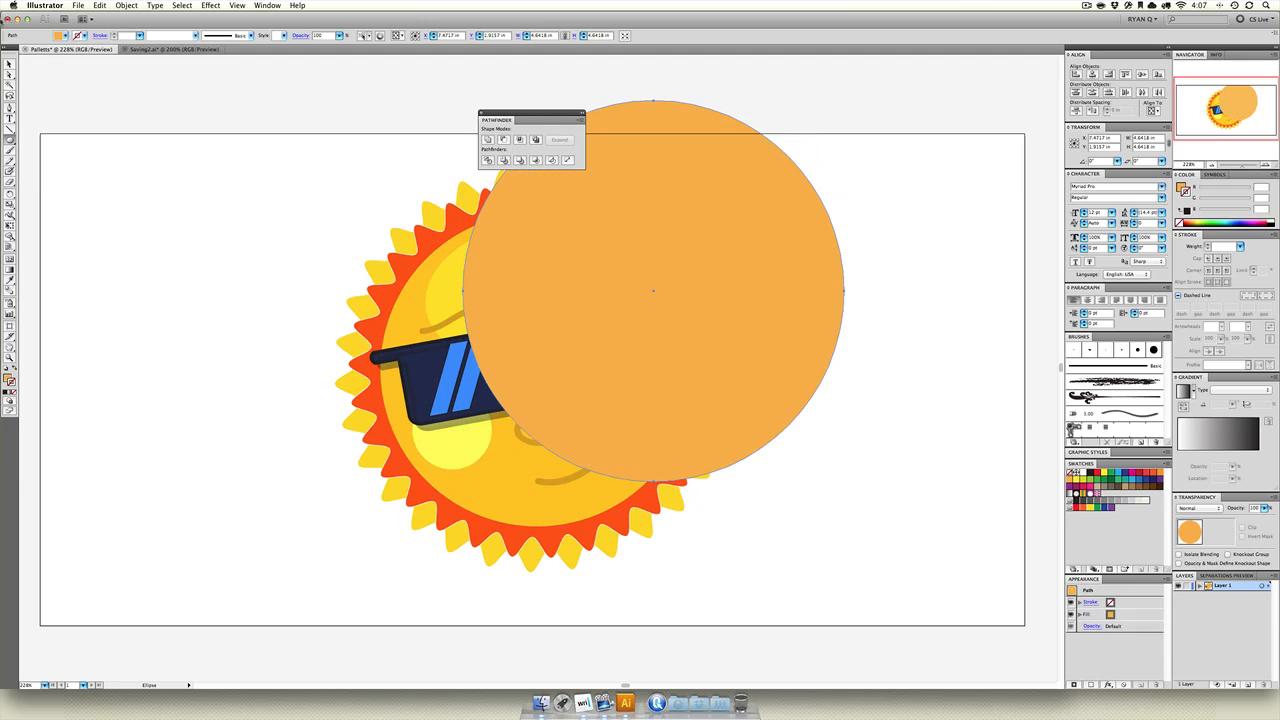
key(v)
drag(608, 277, 610, 299)
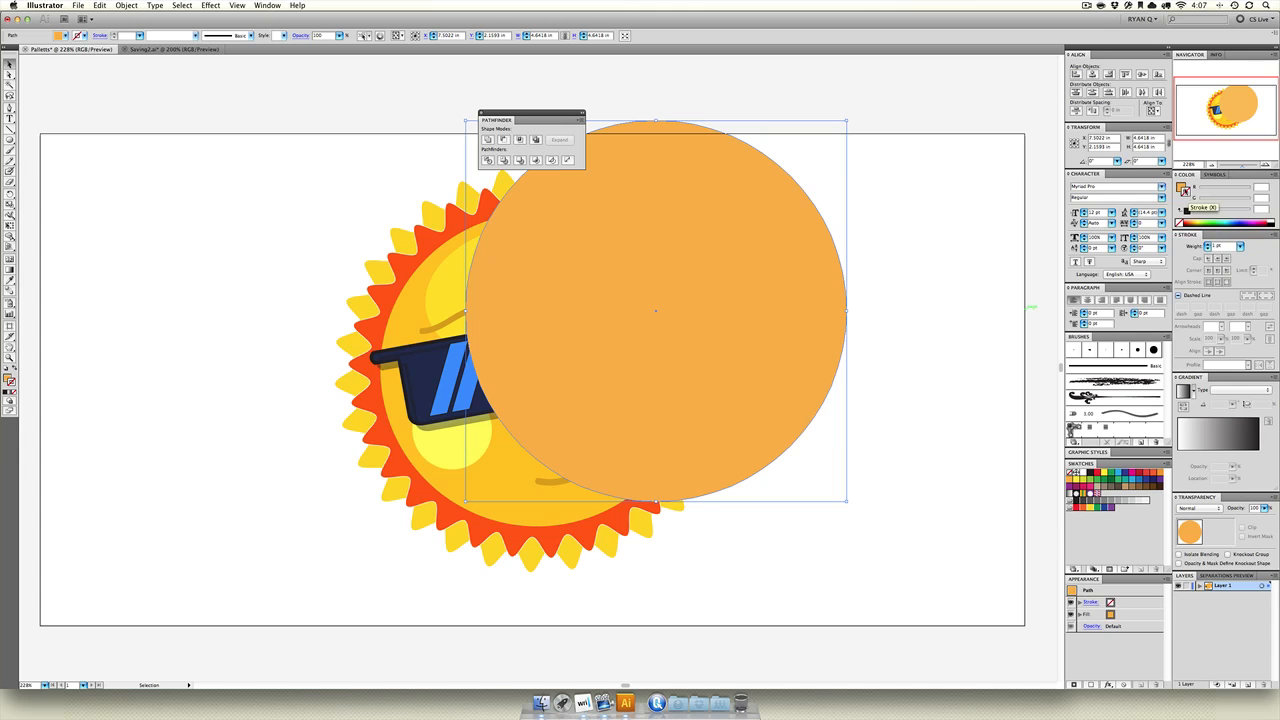
click(1181, 186)
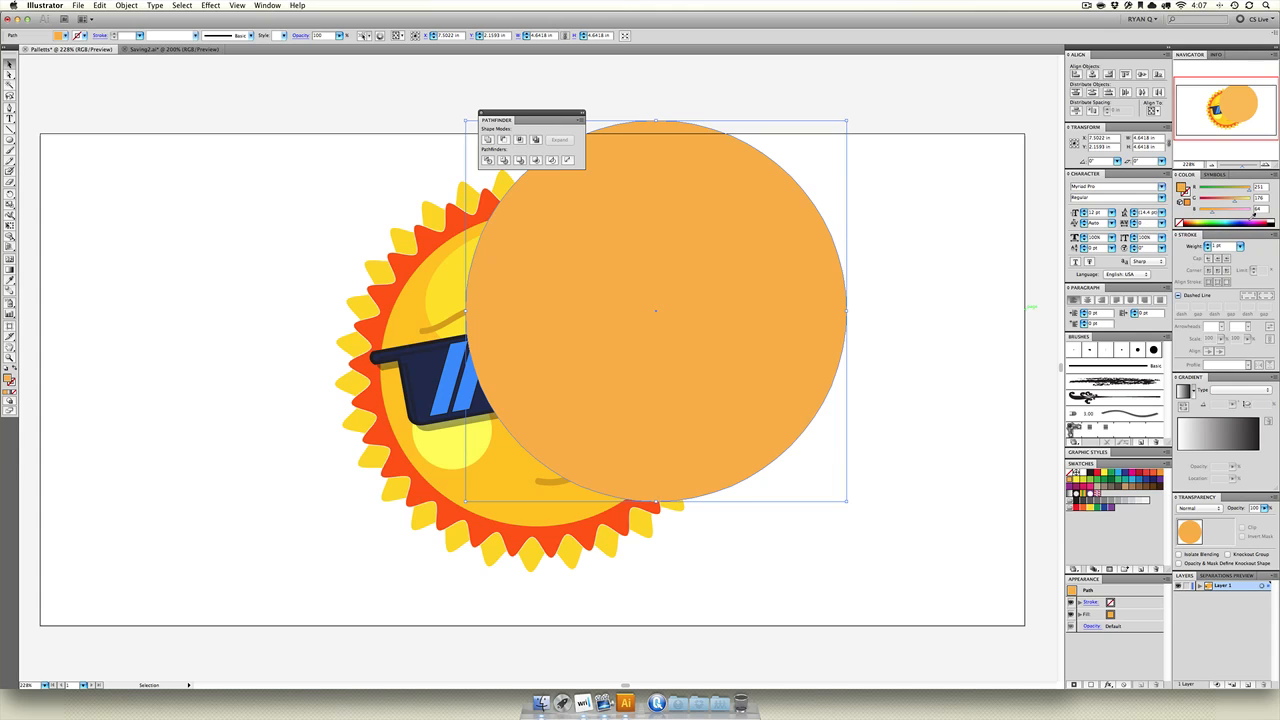
click(1247, 220)
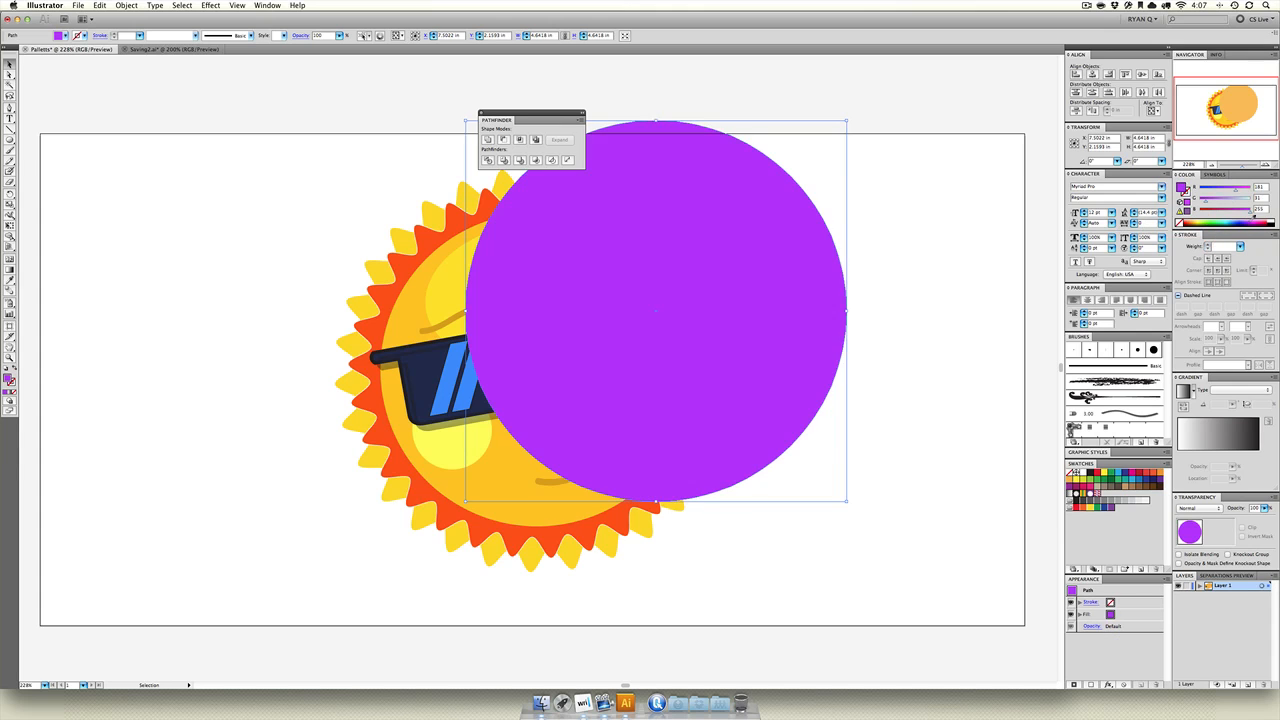
Split the sun artwork and the overlapping purple circle into separate pieces with Pathfinder Divide.
click(423, 294)
drag(880, 143, 278, 590)
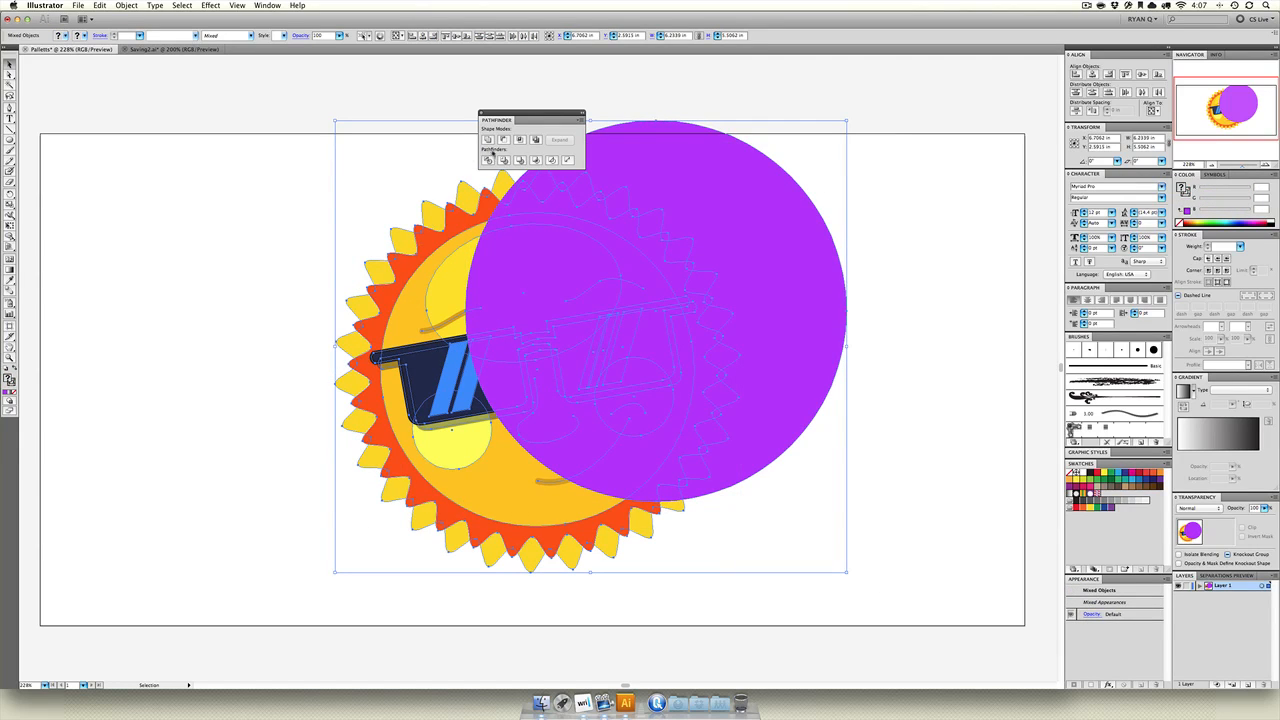
click(488, 160)
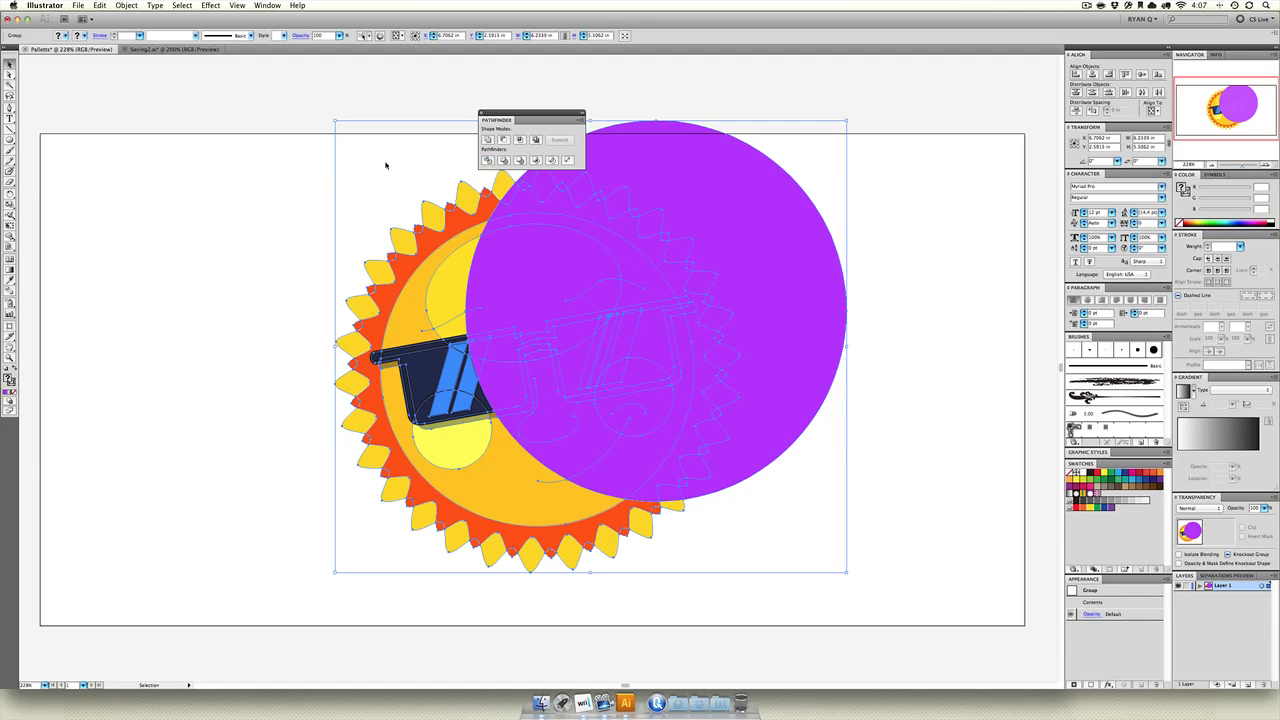
click(82, 150)
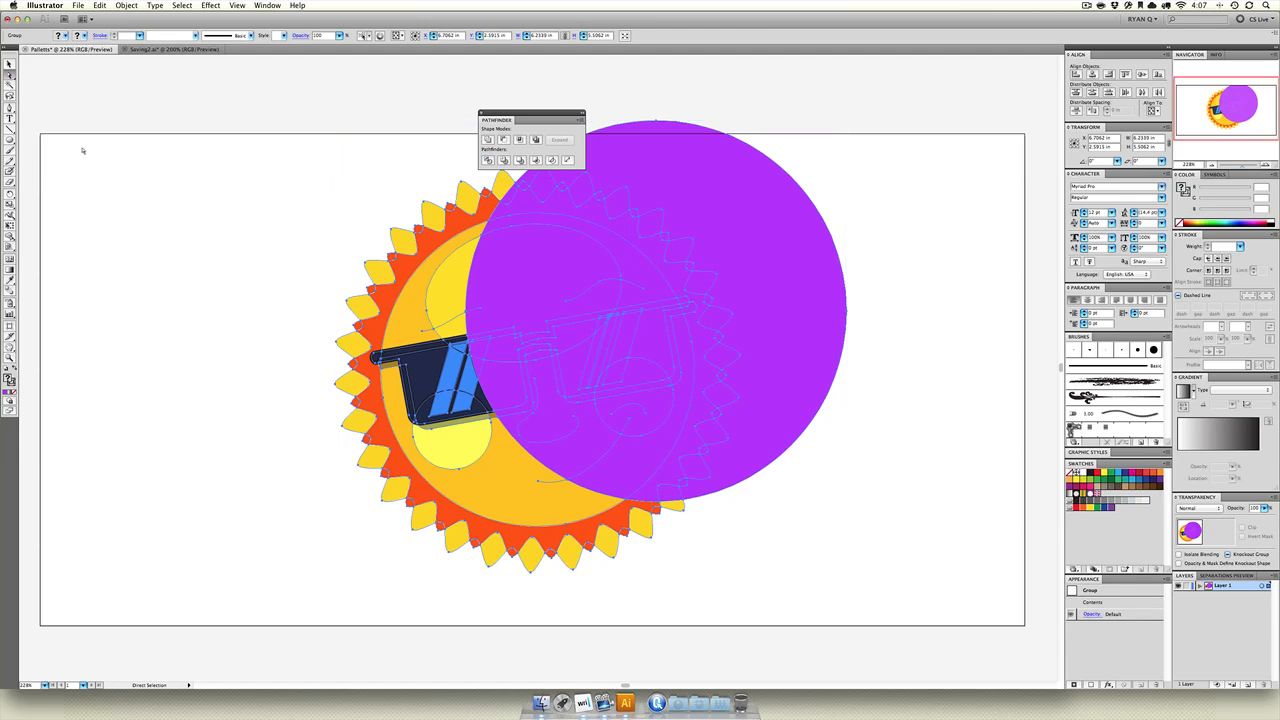
Select all purple pieces with the Magic Wand and delete them, leaving a crescent-shaped sun.
click(9, 75)
click(9, 84)
click(143, 137)
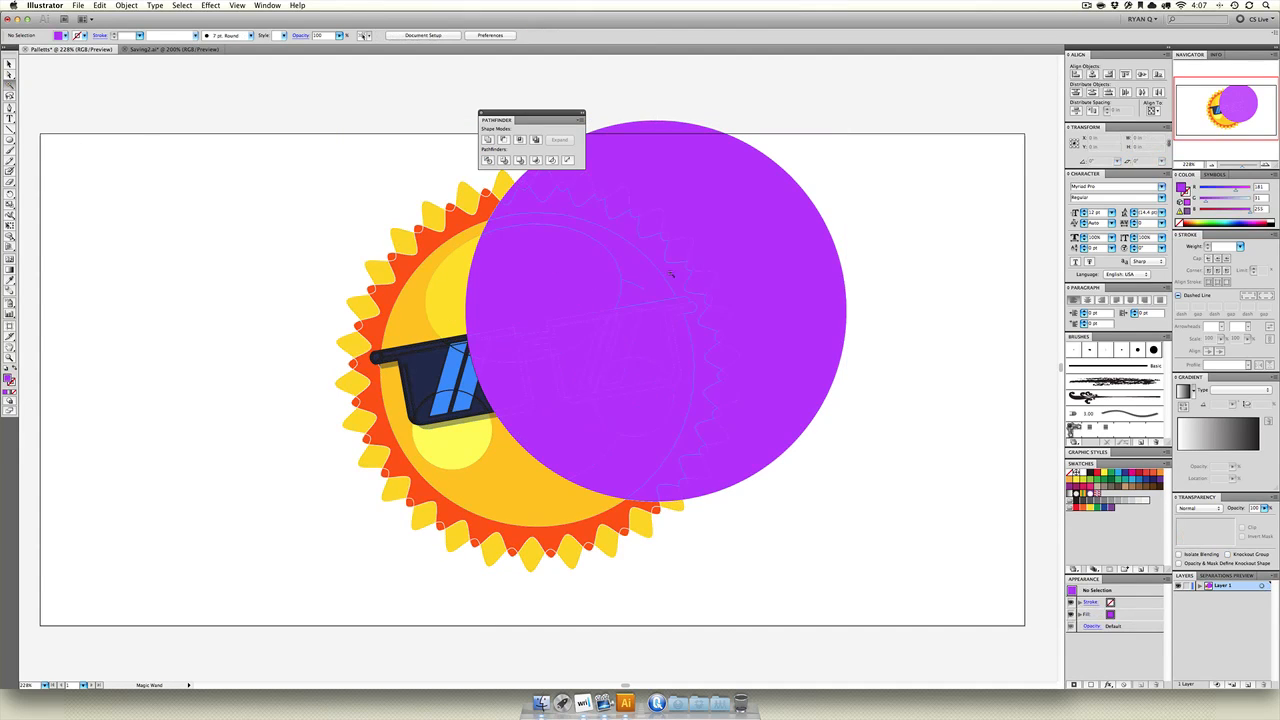
click(645, 318)
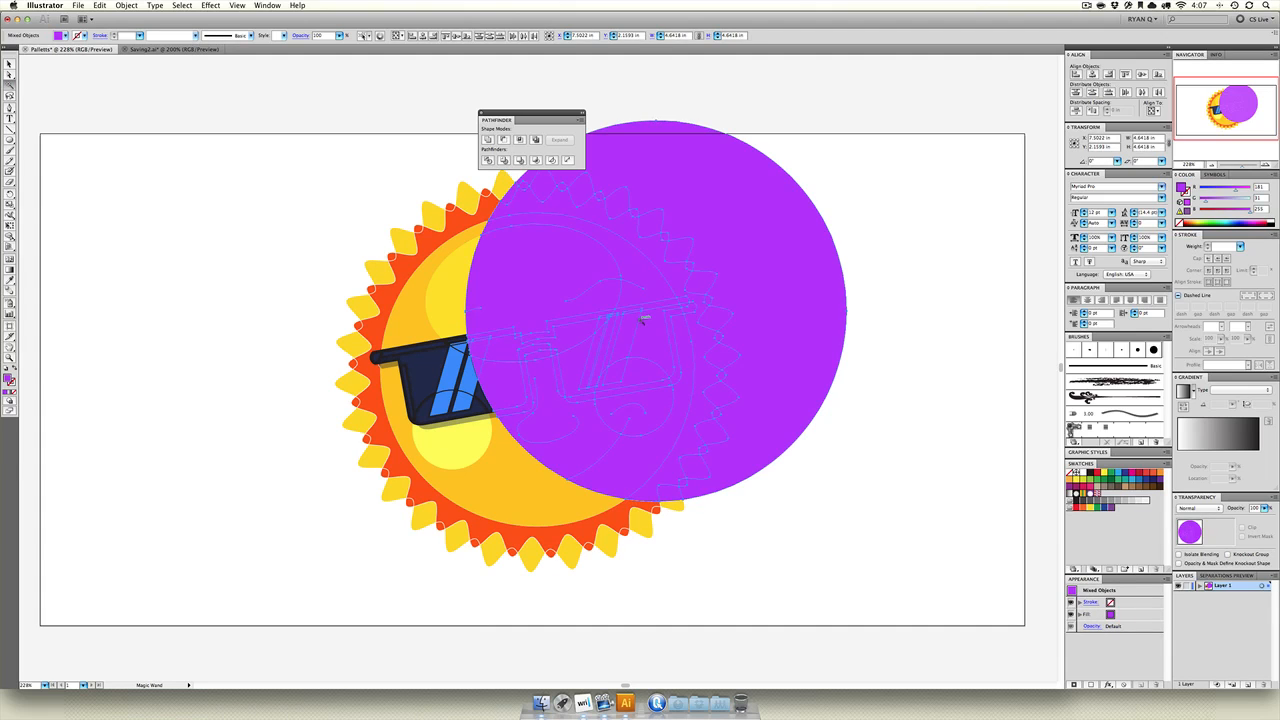
key(Delete)
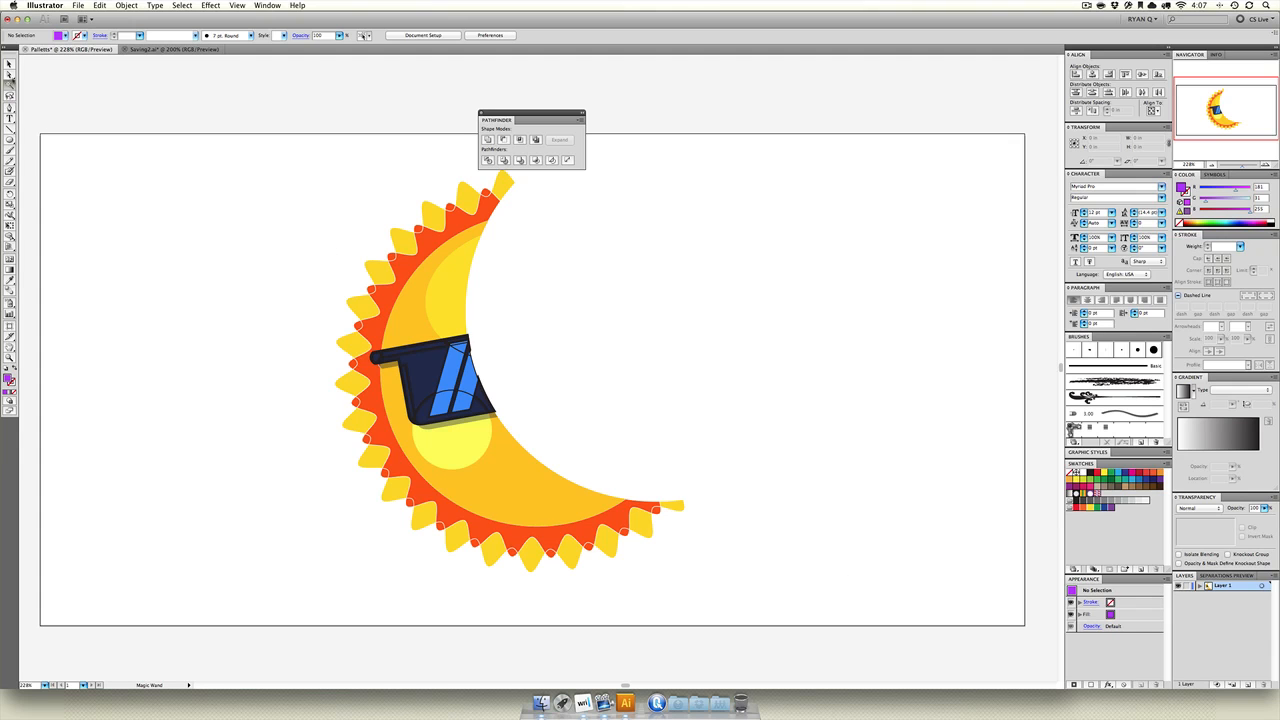
Delete the remaining sun crescent from the artboard.
key(v)
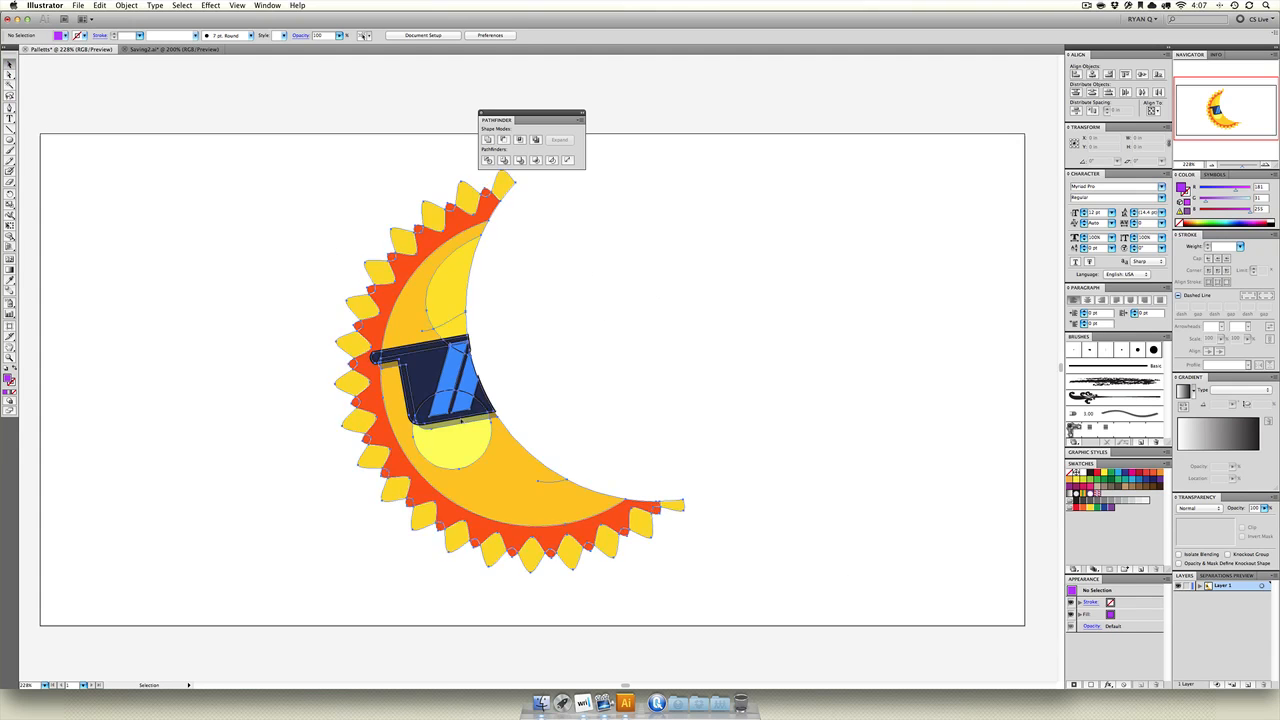
drag(461, 421, 263, 441)
drag(236, 506, 420, 445)
key(Delete)
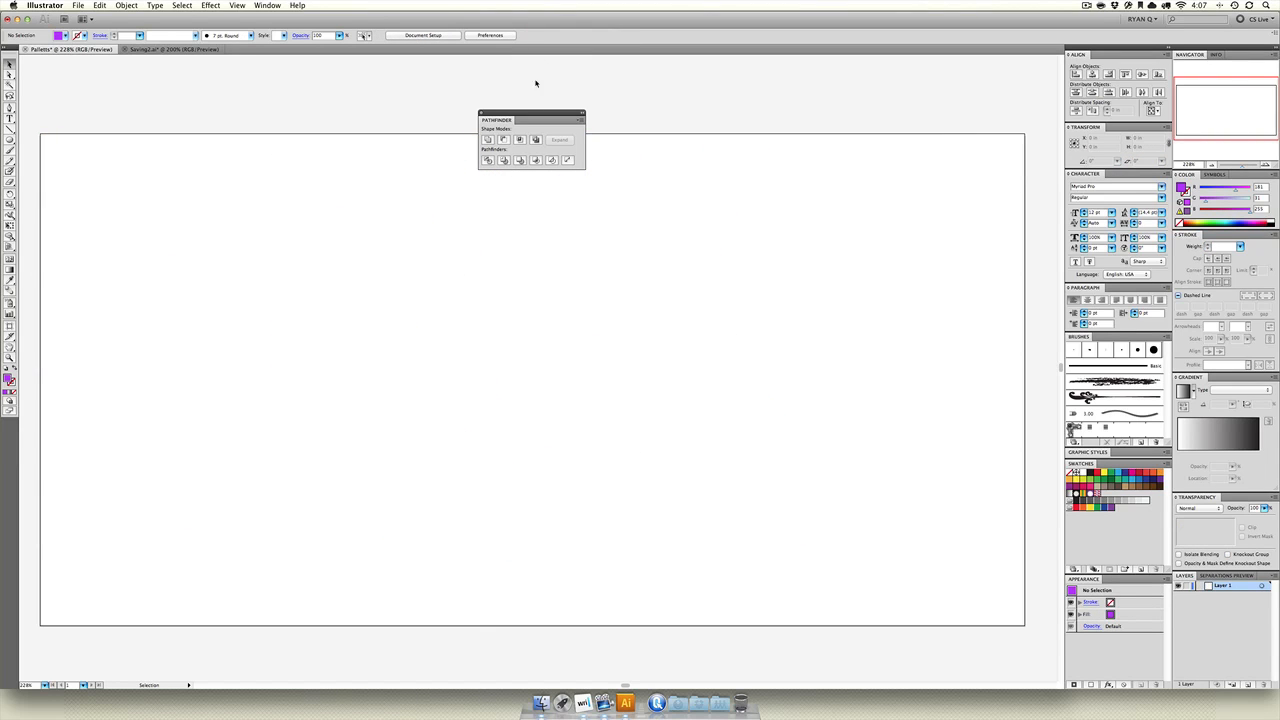